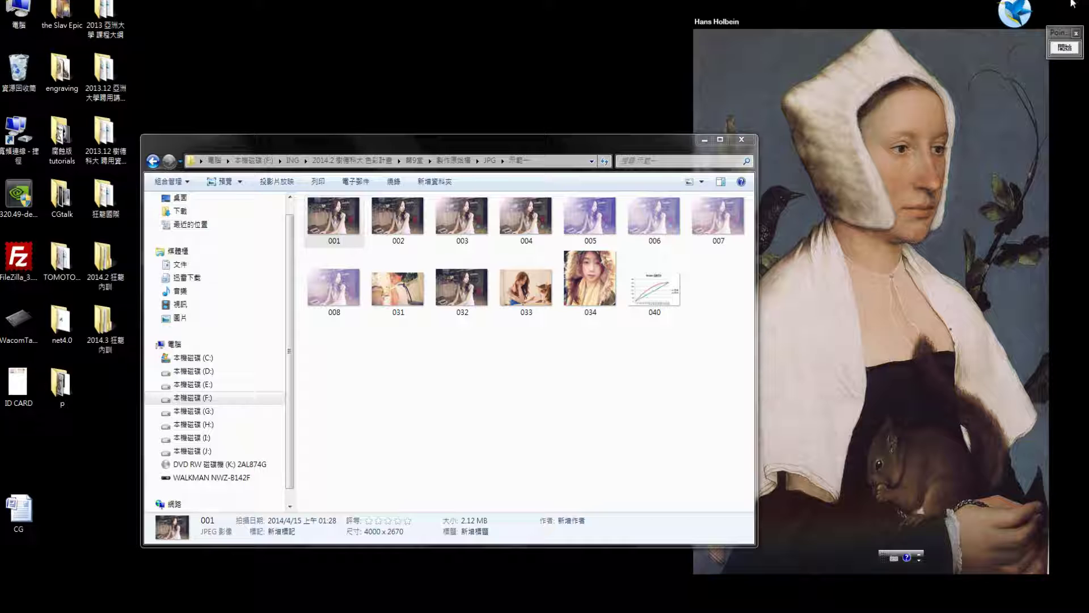
Step: Open café portrait 001.jpg from the photo folder and nudge its document window right
{"action": "left_click", "coordinate": [221, 600]}
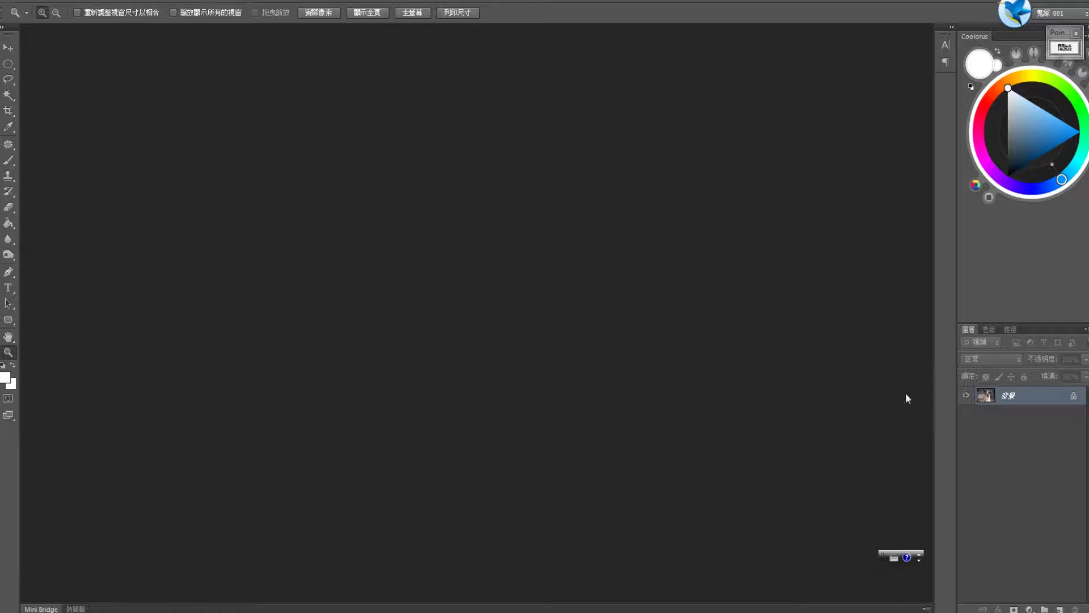
{"action": "key", "text": "alt+Tab"}
{"action": "left_click_drag", "start_coordinate": [333, 221], "coordinate": [325, 101]}
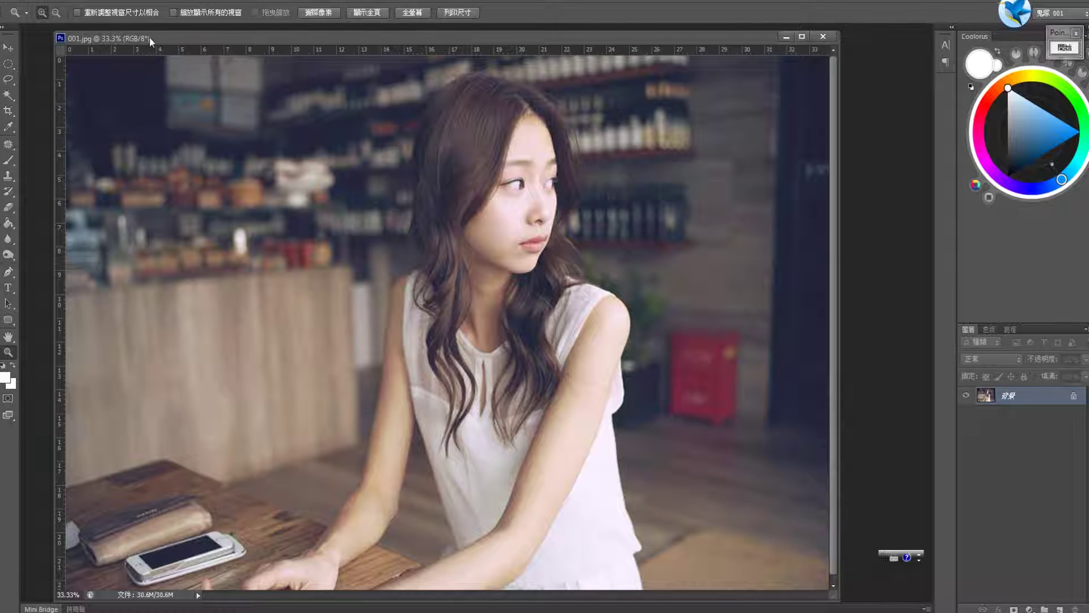
{"action": "left_click_drag", "start_coordinate": [149, 37], "coordinate": [178, 32]}
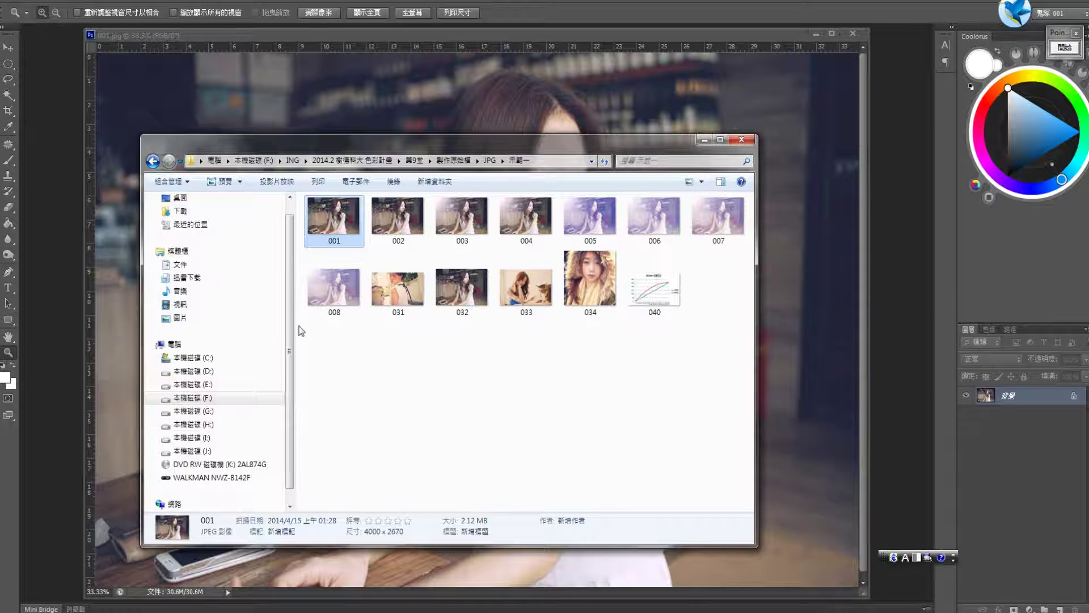
{"action": "left_click_drag", "start_coordinate": [332, 283], "coordinate": [889, 376]}
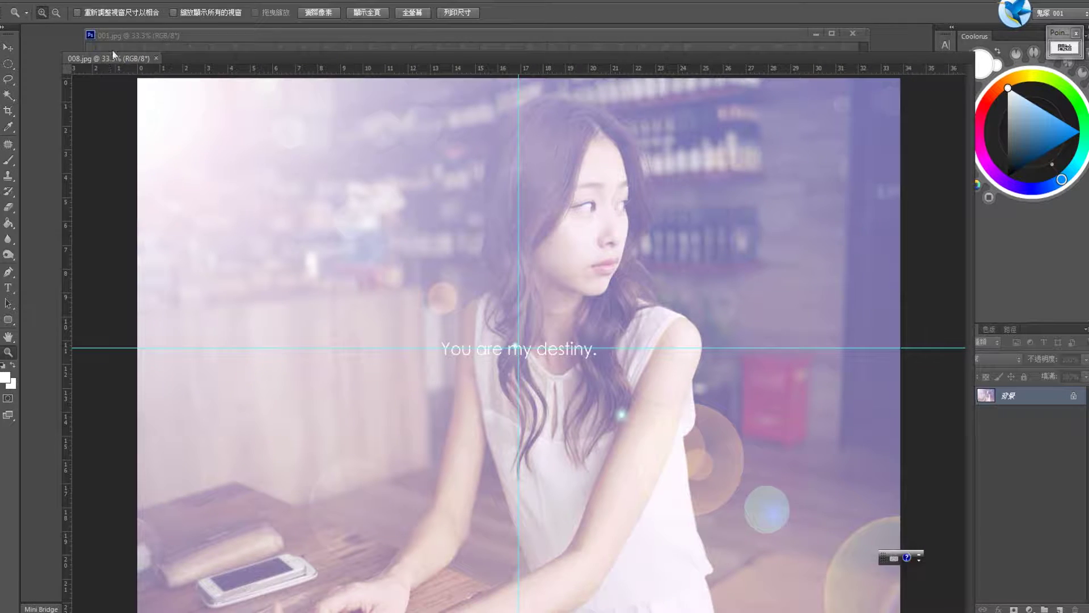
{"action": "left_click_drag", "start_coordinate": [68, 32], "coordinate": [100, 39]}
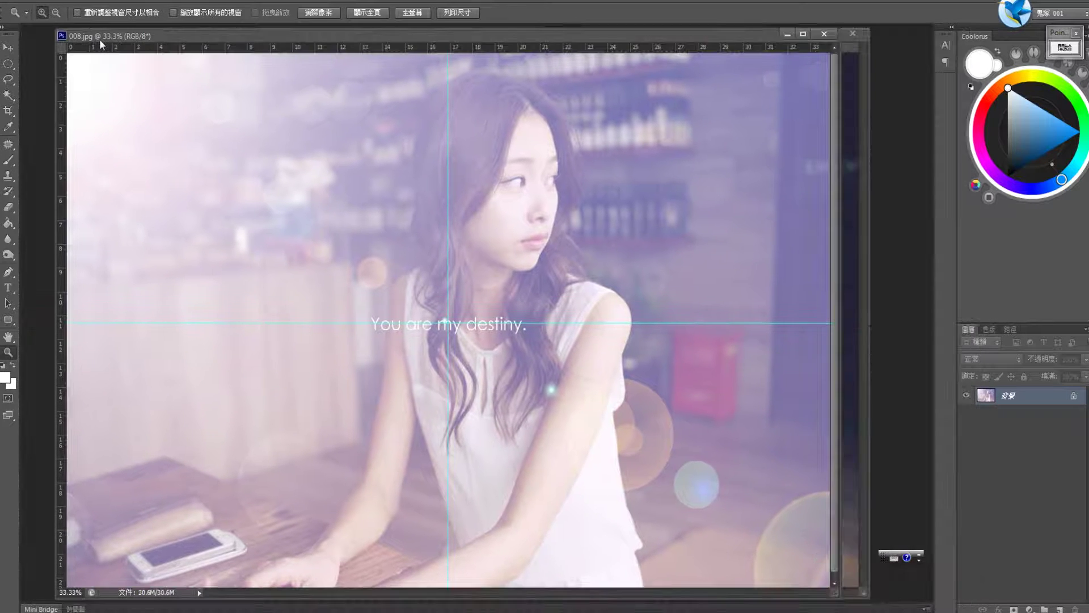
{"action": "key", "text": "ctrl+semicolon"}
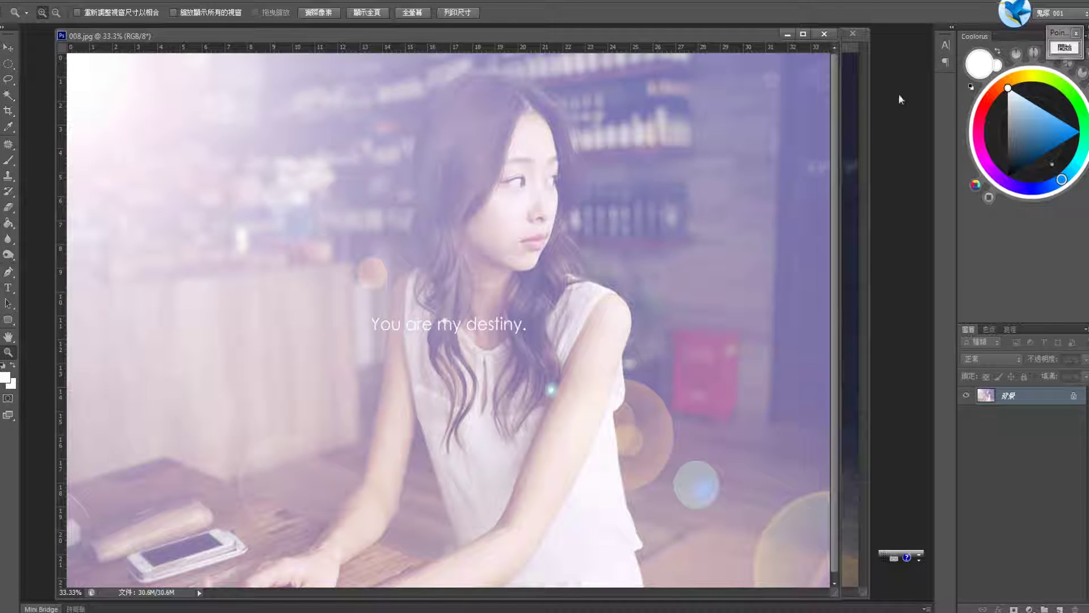
{"action": "left_click", "coordinate": [825, 34]}
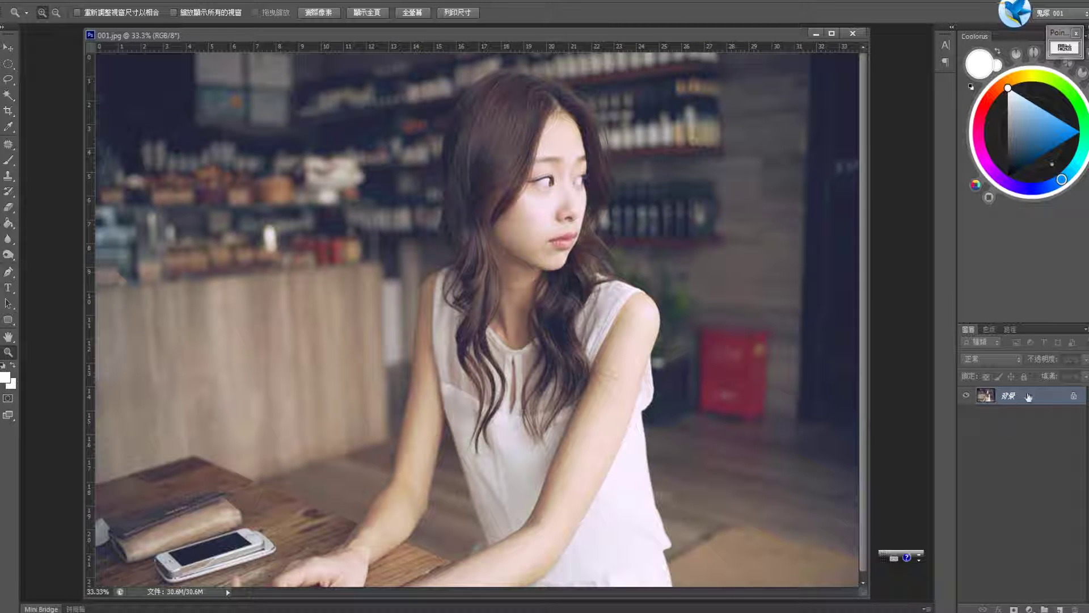
Step: Duplicate the Background layer and apply a 3.6-pixel Gaussian Blur to the copy
{"action": "left_click_drag", "start_coordinate": [1028, 397], "coordinate": [1060, 609]}
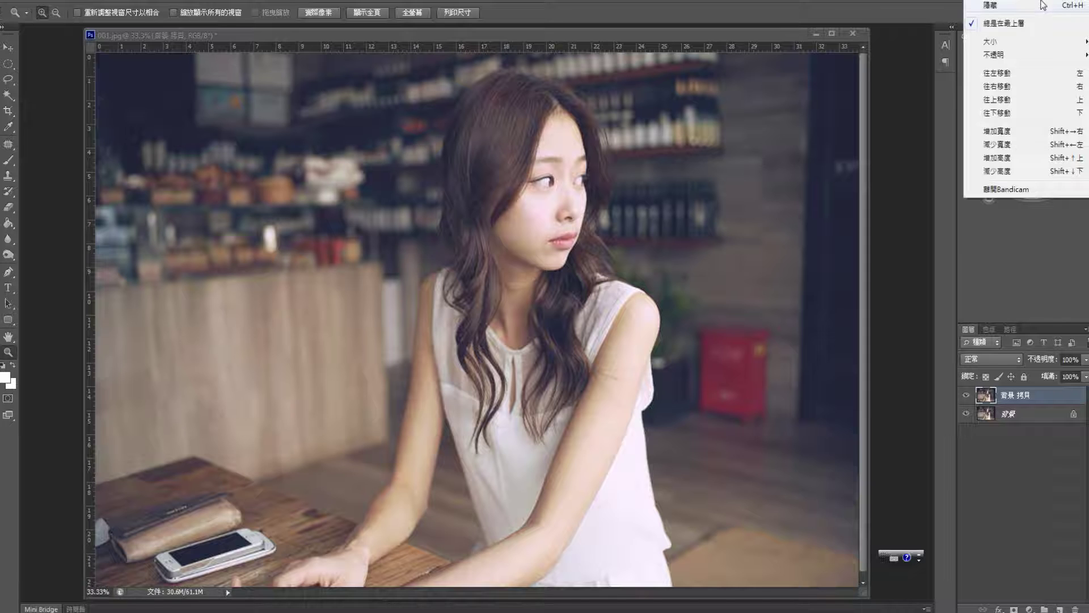
{"action": "left_click", "coordinate": [233, 2]}
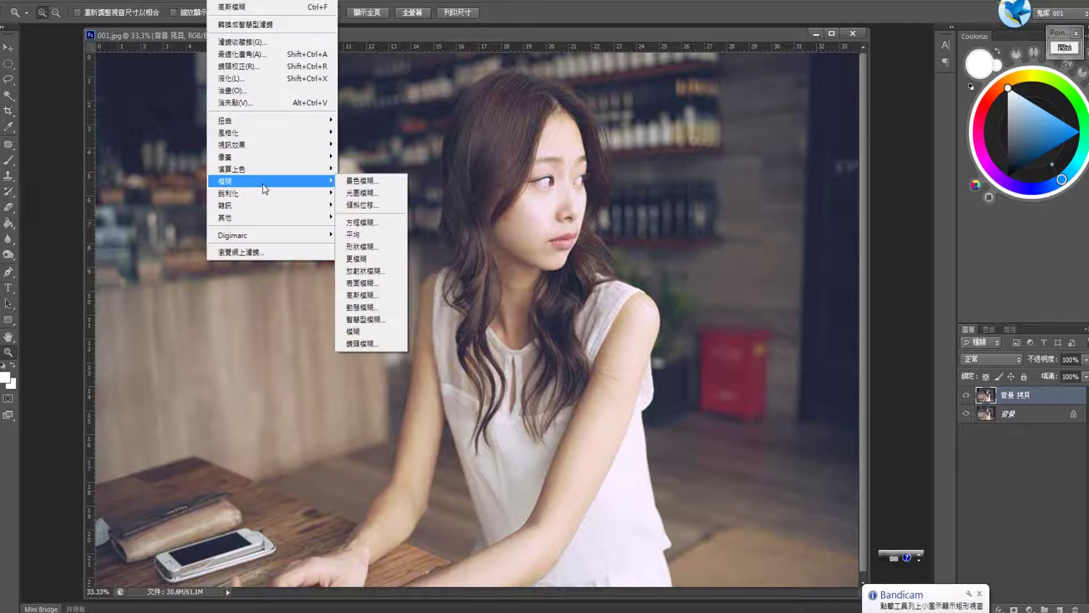
{"action": "left_click", "coordinate": [398, 296]}
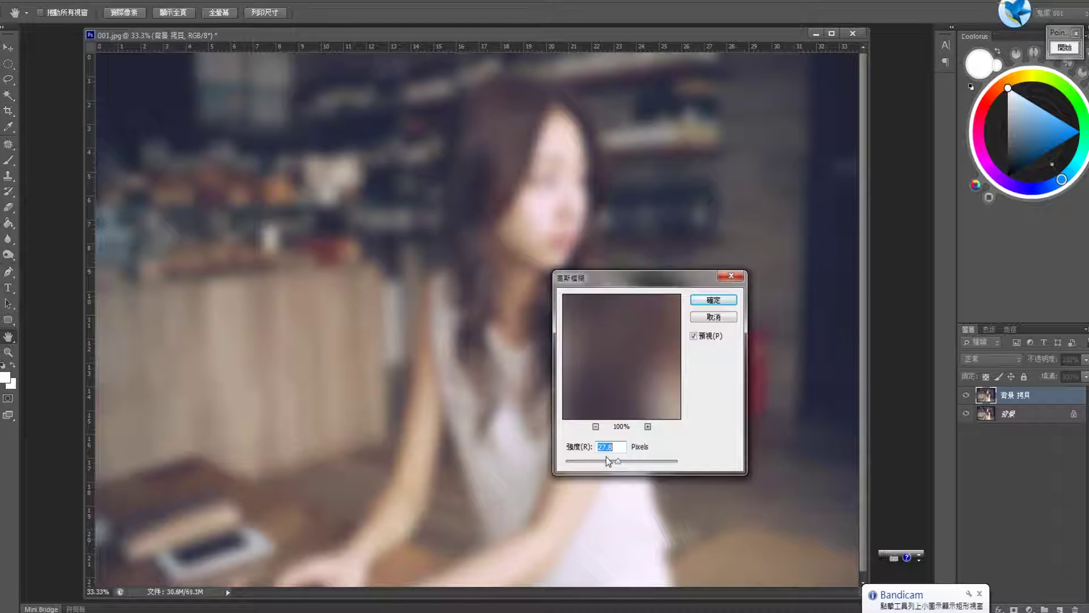
{"action": "left_click", "coordinate": [580, 460]}
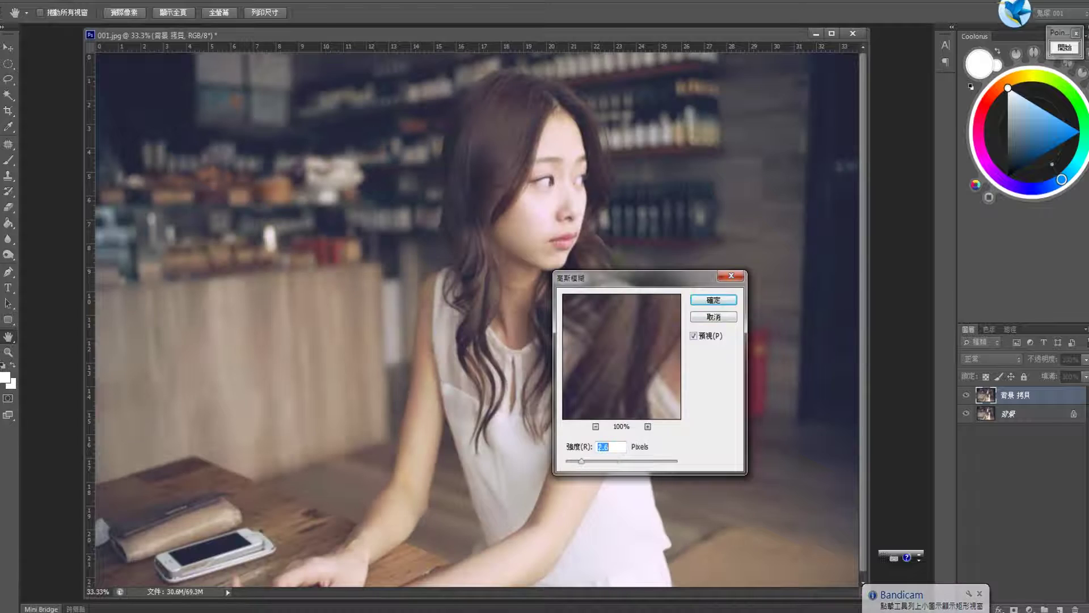
{"action": "left_click", "coordinate": [702, 336]}
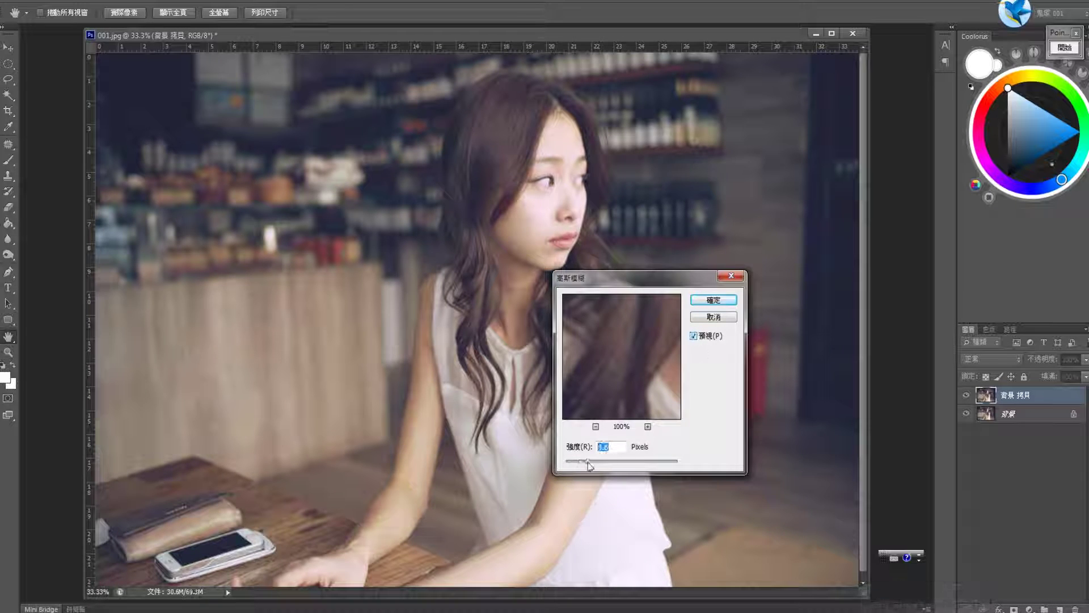
{"action": "left_click", "coordinate": [587, 461]}
{"action": "left_click", "coordinate": [708, 337]}
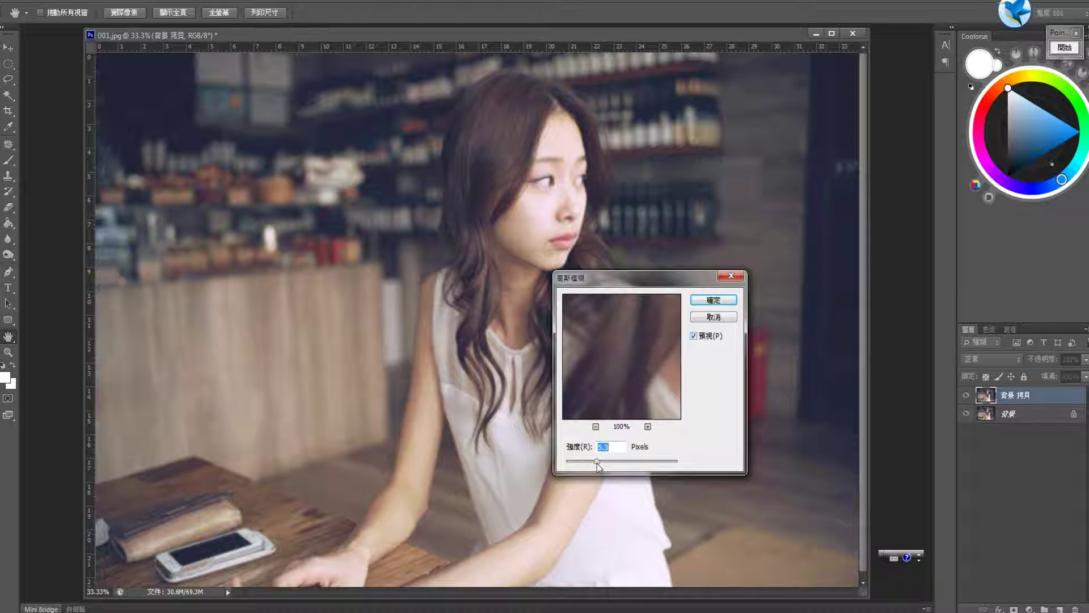
{"action": "left_click", "coordinate": [716, 300]}
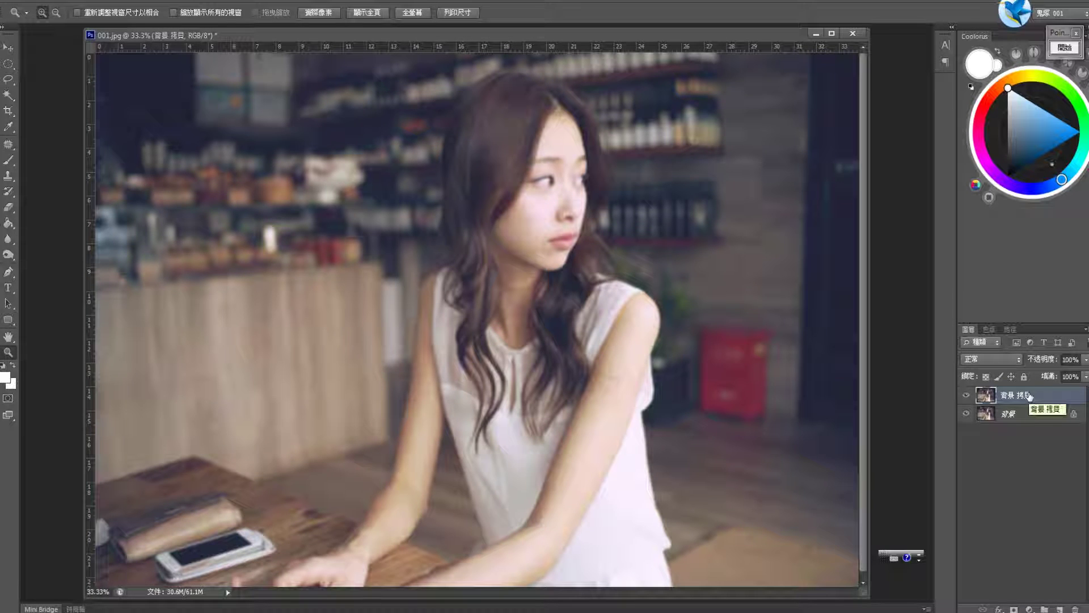
Step: Add a layer mask to the blurred copy, fill it with black, and zoom out to the whole photo
{"action": "left_click", "coordinate": [1014, 609]}
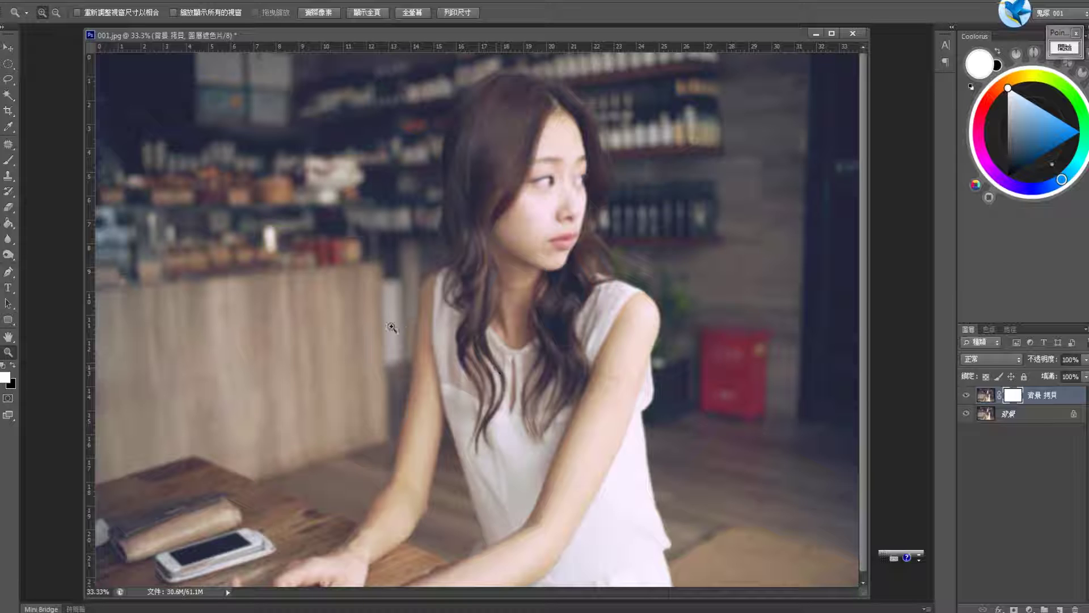
{"action": "key", "text": "x"}
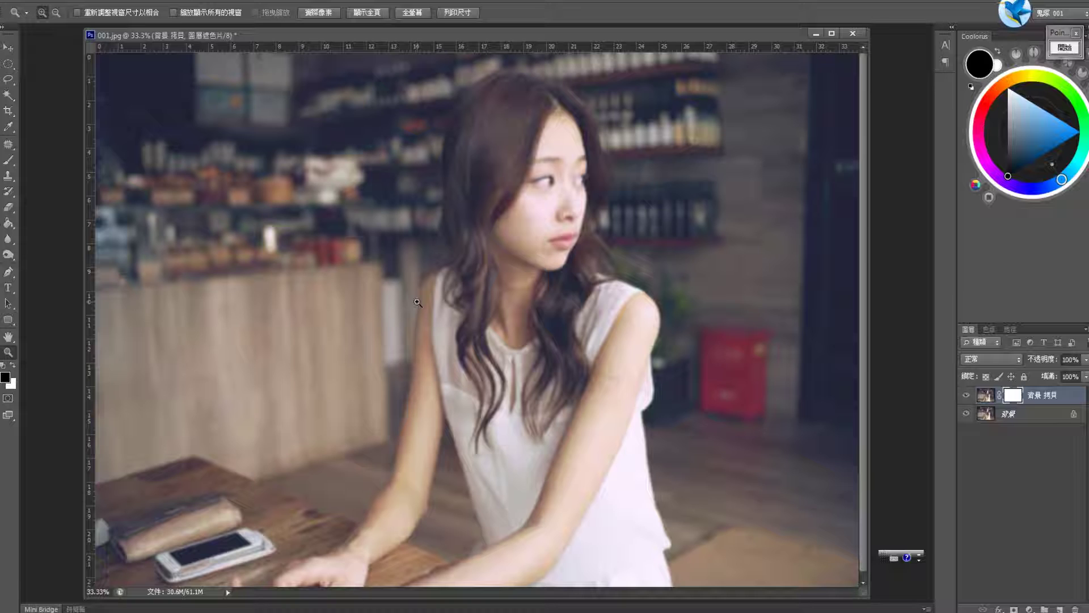
{"action": "key", "text": "g"}
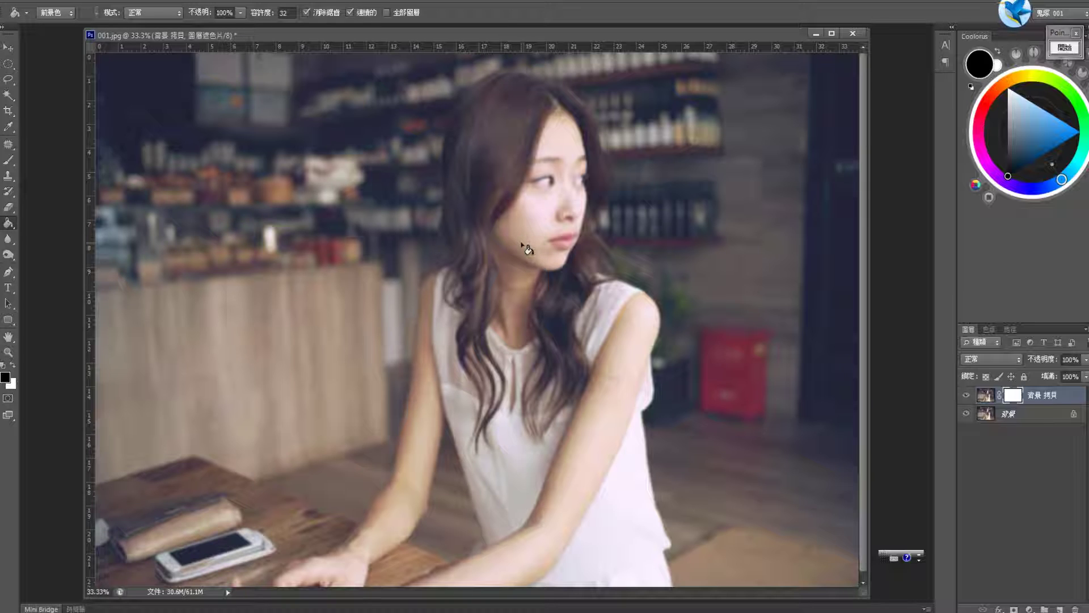
{"action": "left_click", "coordinate": [522, 244]}
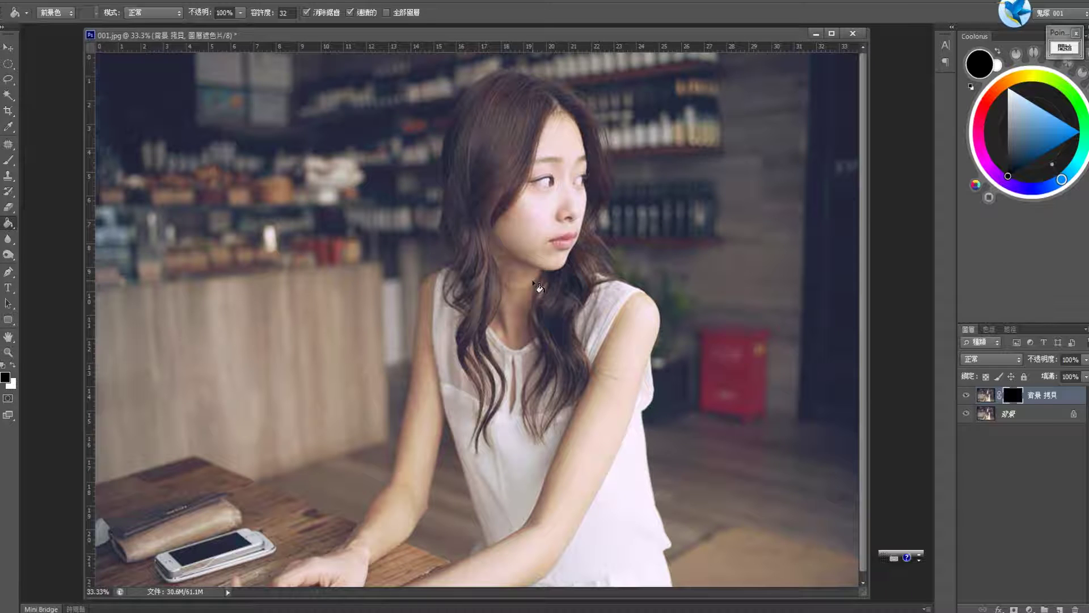
{"action": "key", "text": "z"}
{"action": "left_click", "coordinate": [533, 281], "text": "alt"}
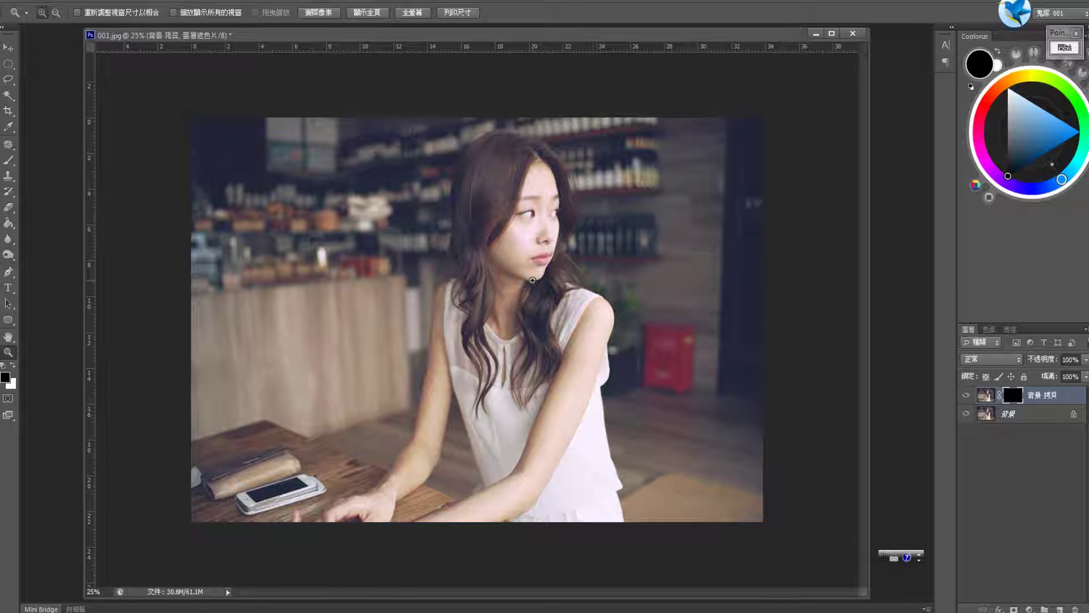
Step: Paint white with a soft round brush on the mask over the background, then select both layers
{"action": "key", "text": "b"}
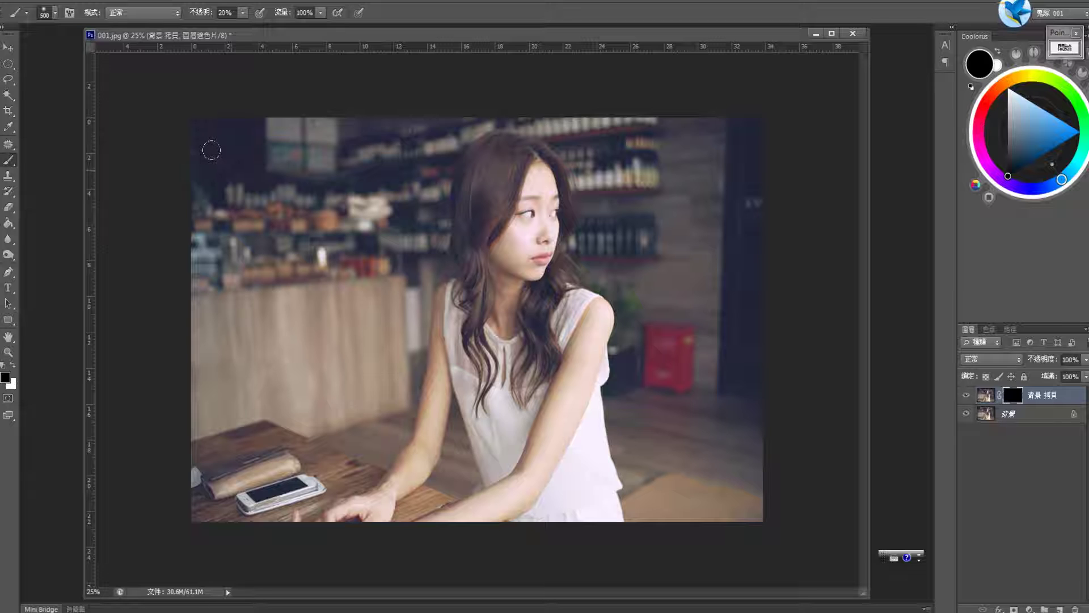
{"action": "left_click", "coordinate": [56, 12]}
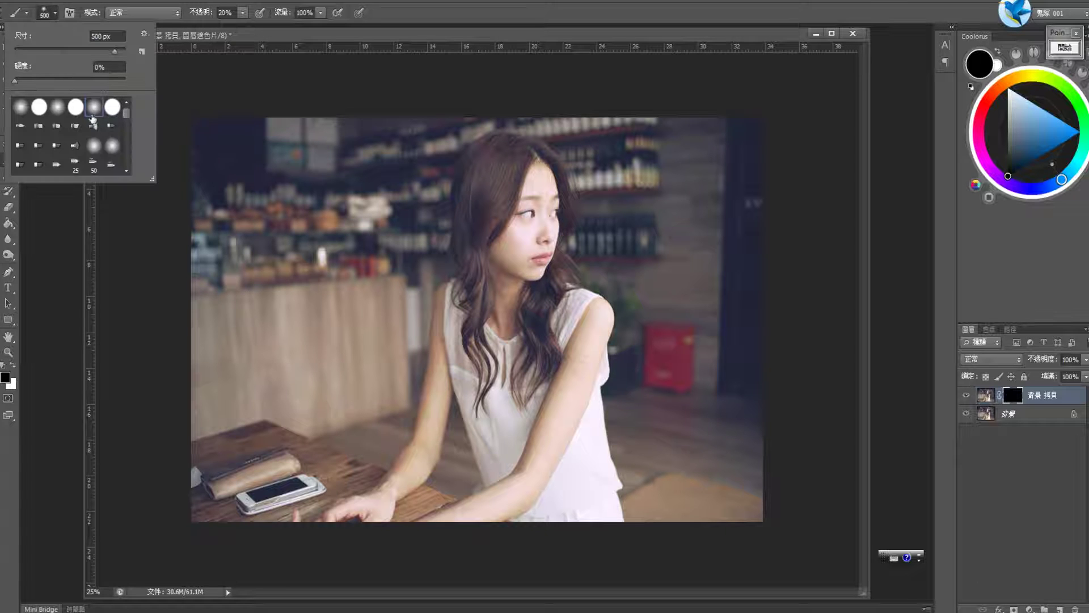
{"action": "left_click", "coordinate": [307, 44]}
{"action": "key", "text": "x"}
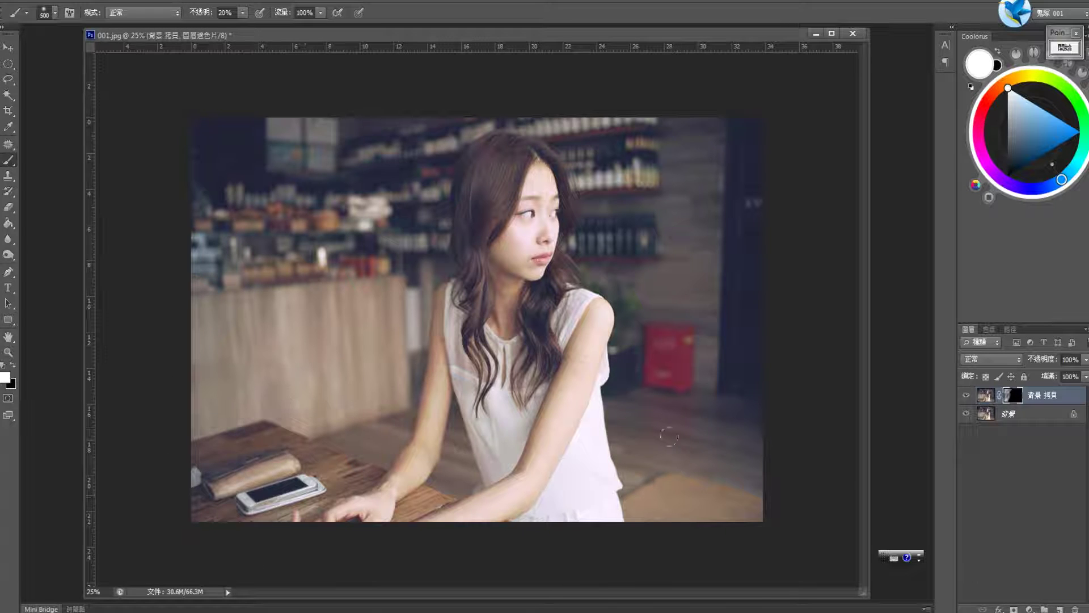
{"action": "left_click_drag", "start_coordinate": [690, 448], "coordinate": [755, 419]}
{"action": "left_click_drag", "start_coordinate": [651, 250], "coordinate": [647, 152]}
{"action": "left_click", "coordinate": [1031, 417], "text": "shift"}
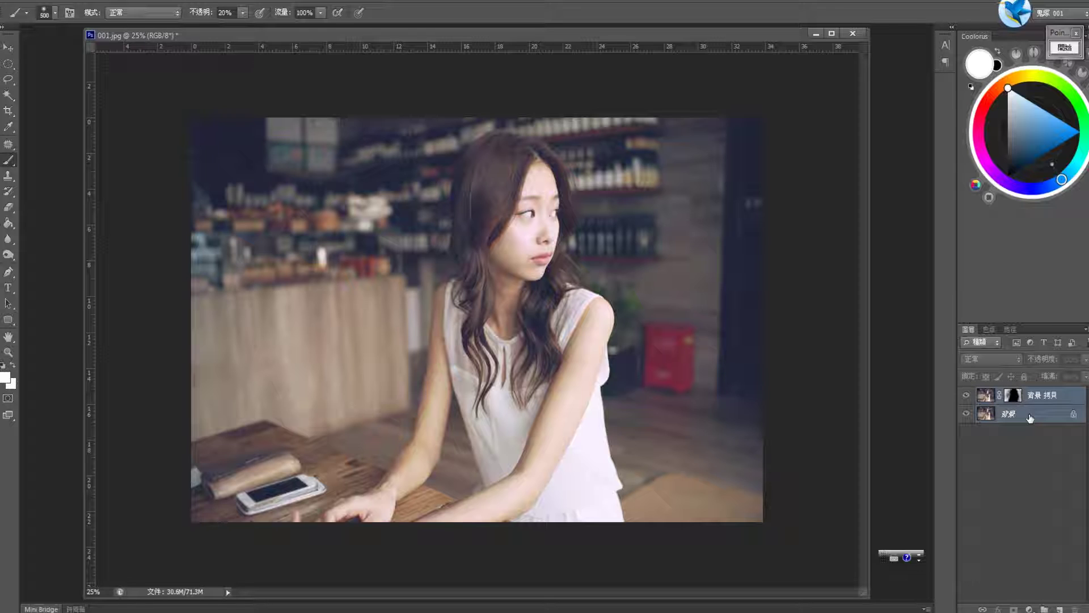
Step: Merge the two layers, duplicate the result, and apply Gaussian Blur to the new copy
{"action": "key", "text": "ctrl+e"}
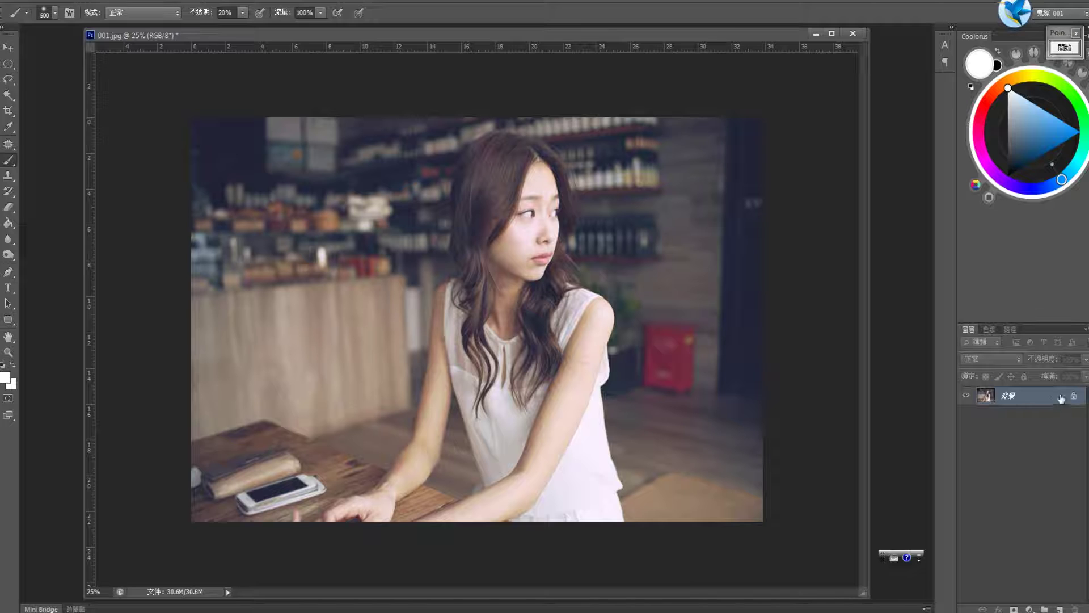
{"action": "mouse_move", "coordinate": [1030, 397]}
{"action": "left_mouse_down"}
{"action": "mouse_move", "coordinate": [1057, 499]}
{"action": "mouse_move", "coordinate": [1060, 609]}
{"action": "left_mouse_up"}
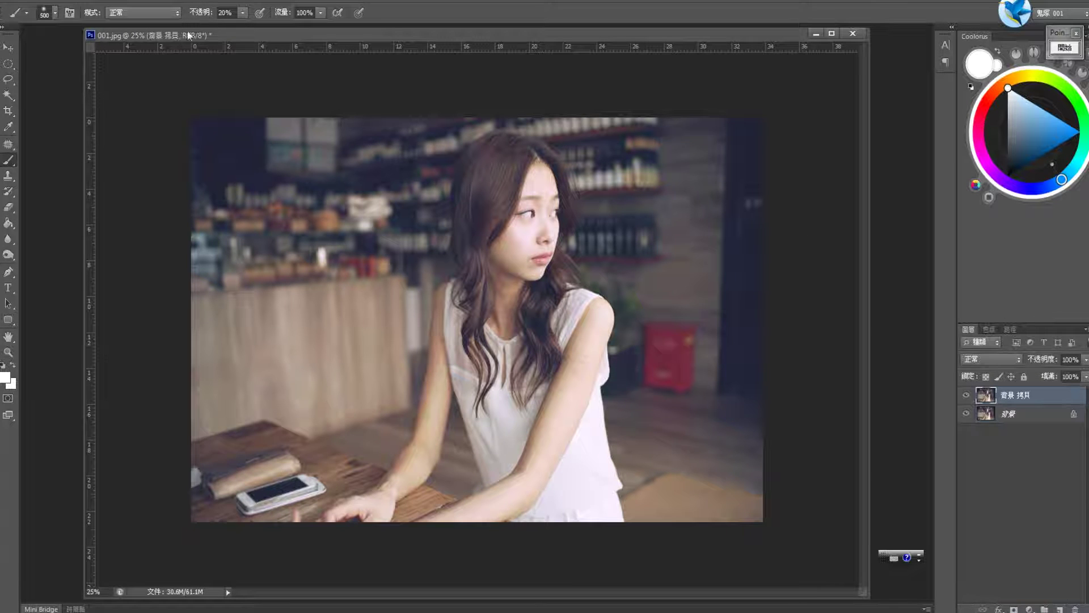
{"action": "left_click", "coordinate": [216, 1]}
{"action": "mouse_move", "coordinate": [255, 180]}
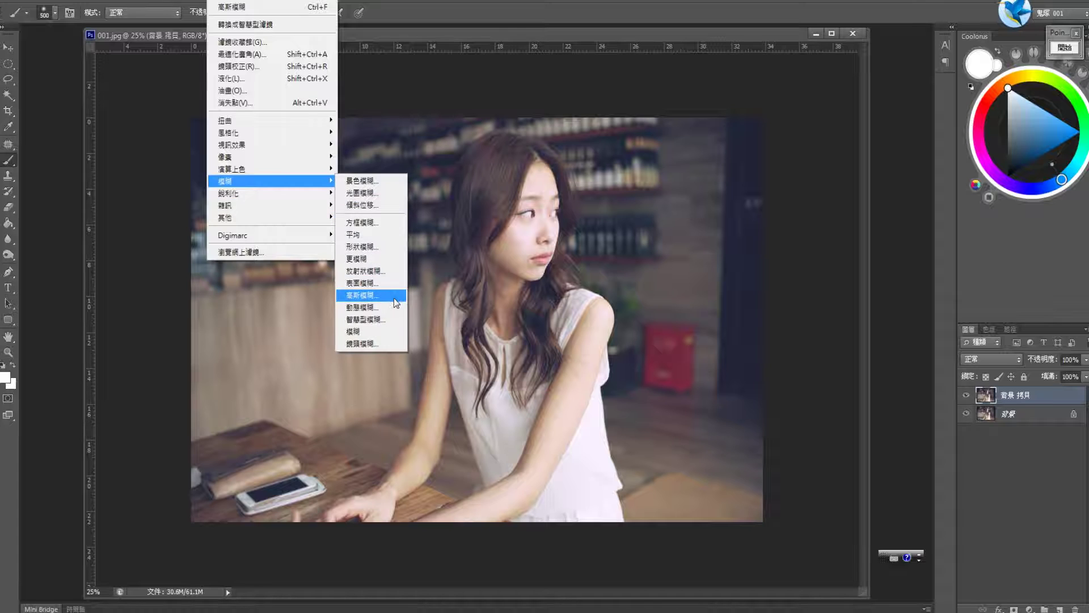
{"action": "left_click", "coordinate": [394, 298]}
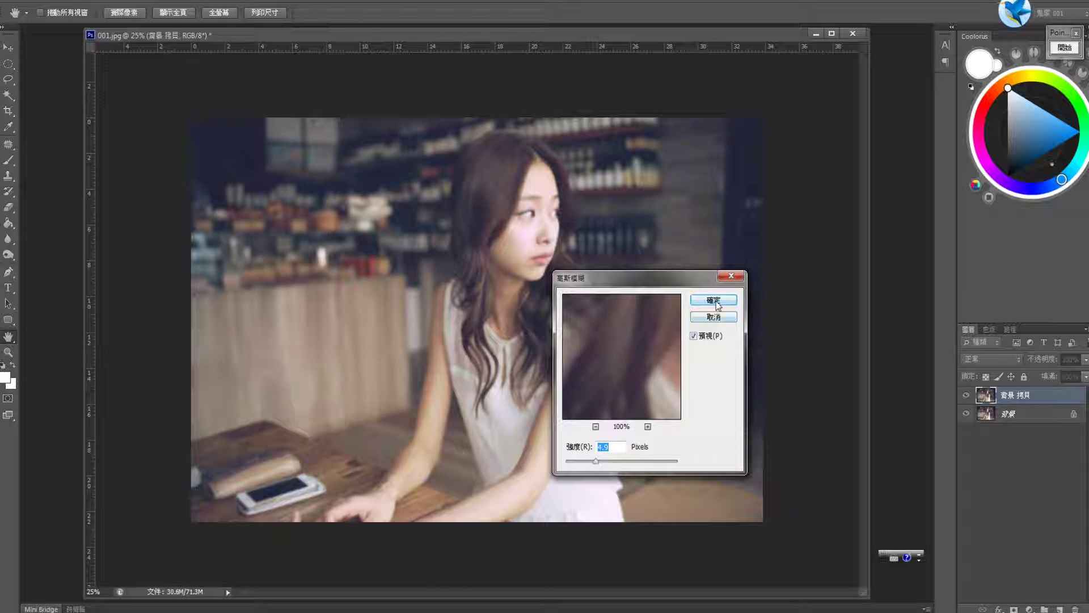
{"action": "left_click", "coordinate": [714, 299]}
Step: Add a black-filled layer mask to the blurred copy and ready a white brush
{"action": "left_click", "coordinate": [1014, 608]}
{"action": "key", "text": "b"}
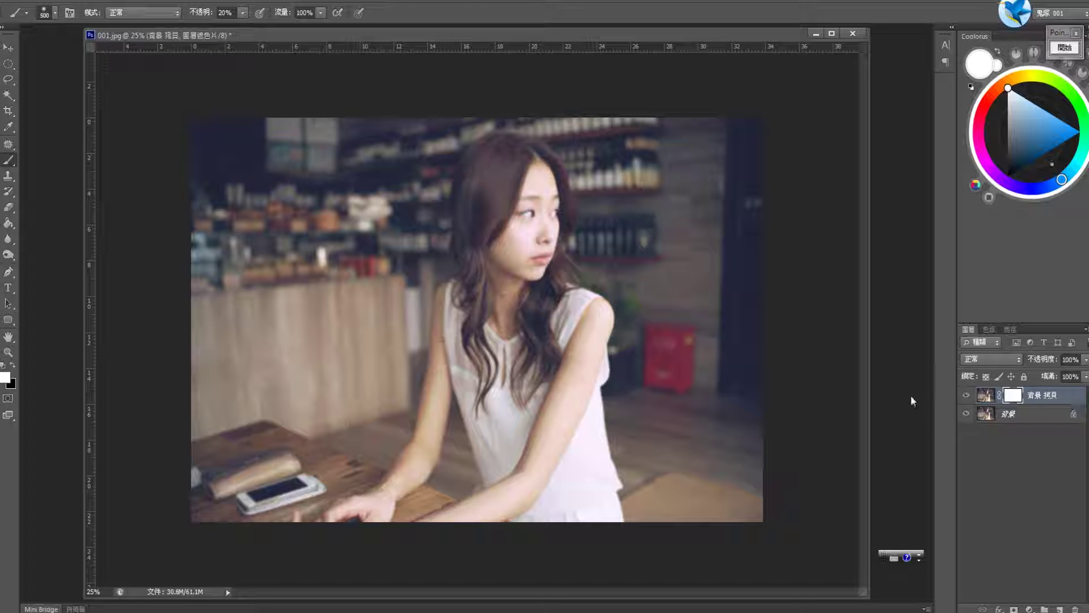
{"action": "key", "text": "x"}
{"action": "key", "text": "g"}
{"action": "left_click", "coordinate": [474, 279]}
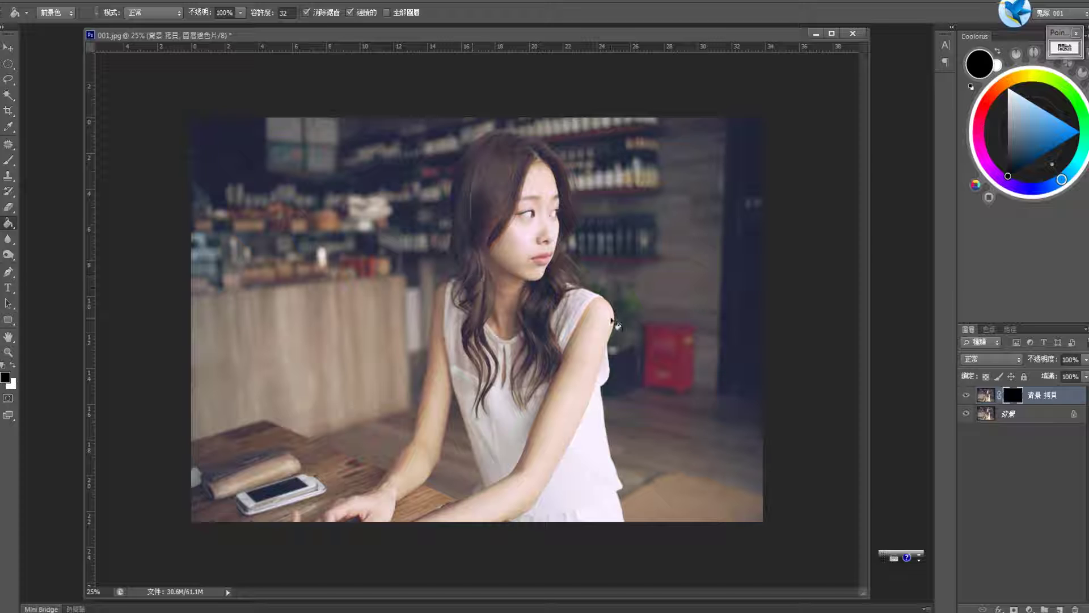
{"action": "key", "text": "x"}
{"action": "key", "text": "b"}
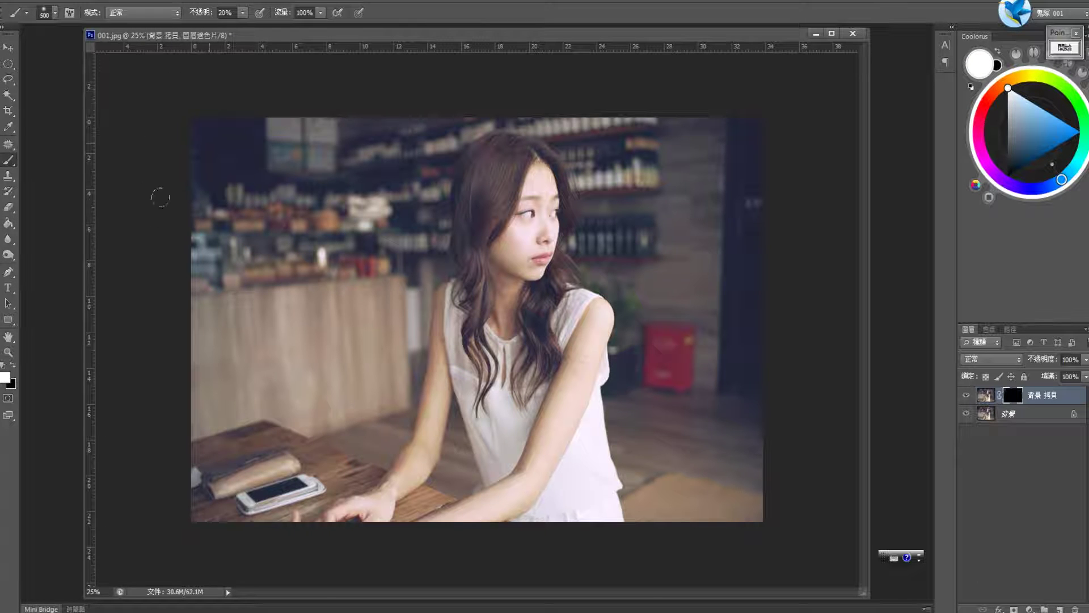
Step: Paint soft white strokes on the mask across the photo's upper-left and toward the top edge
{"action": "left_click_drag", "start_coordinate": [161, 195], "coordinate": [294, 102]}
{"action": "left_click_drag", "start_coordinate": [255, 424], "coordinate": [261, 487]}
{"action": "left_click_drag", "start_coordinate": [743, 278], "coordinate": [721, 203]}
{"action": "left_click", "coordinate": [1030, 610]}
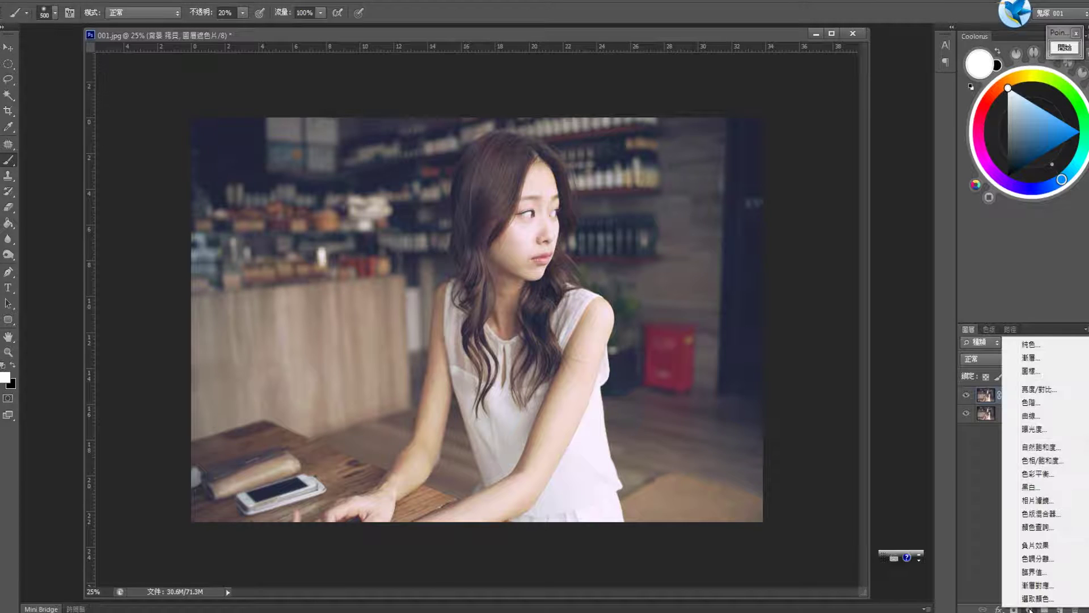
Step: Add a new layer at the top of the stack and fill it with solid black
{"action": "left_click", "coordinate": [999, 511]}
{"action": "left_click", "coordinate": [1059, 609]}
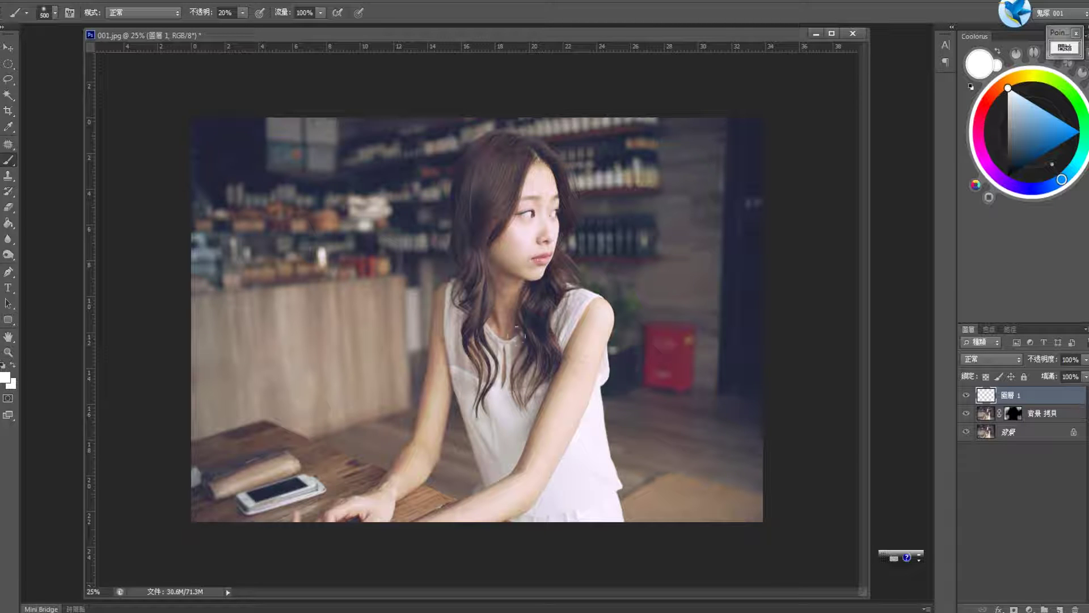
{"action": "key", "text": "d"}
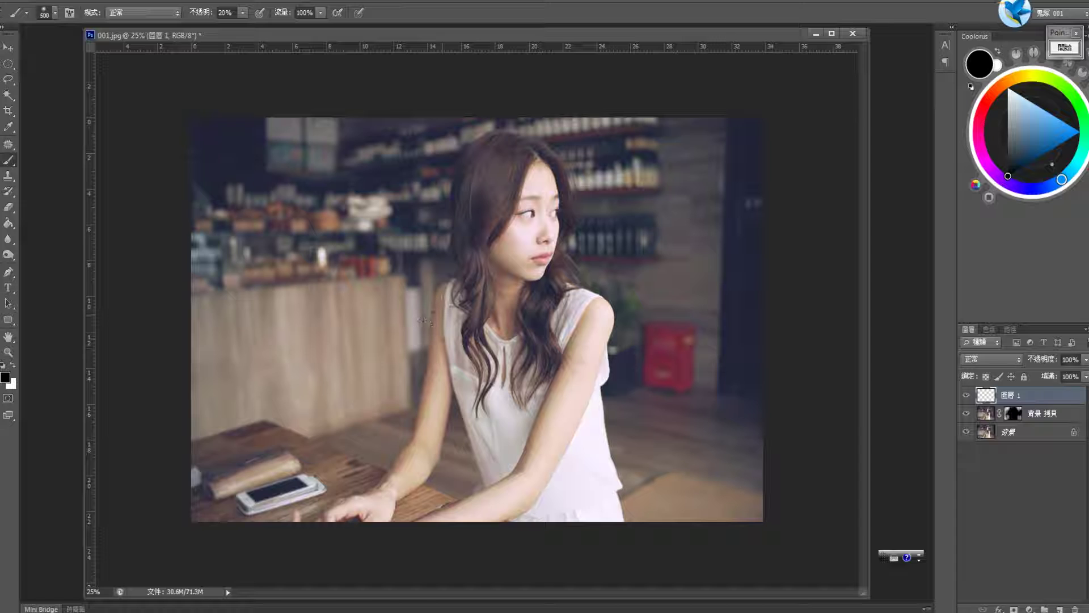
{"action": "key", "text": "g"}
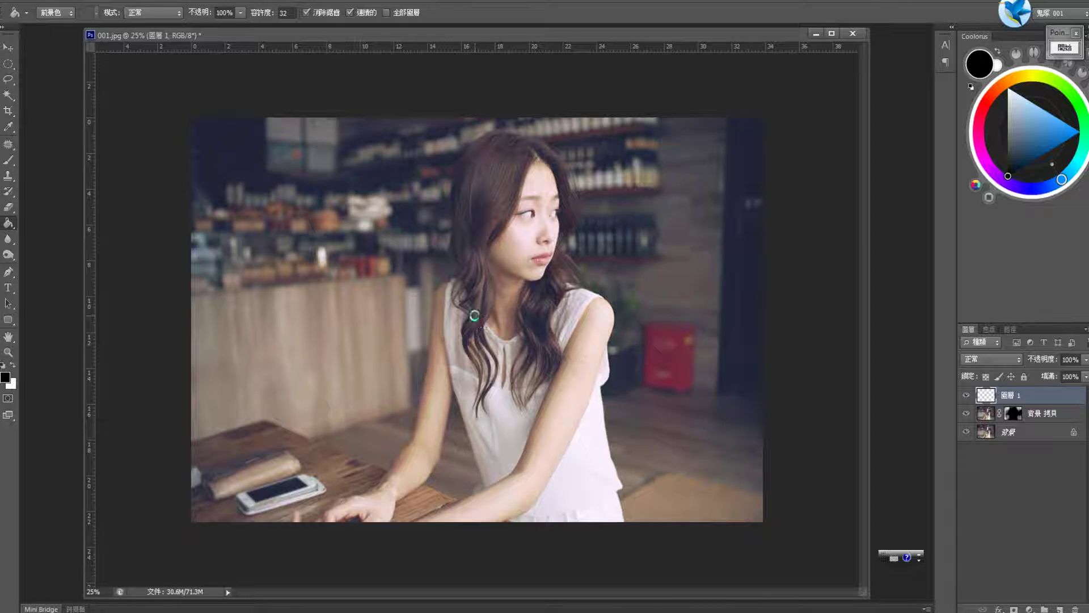
{"action": "left_click", "coordinate": [481, 322]}
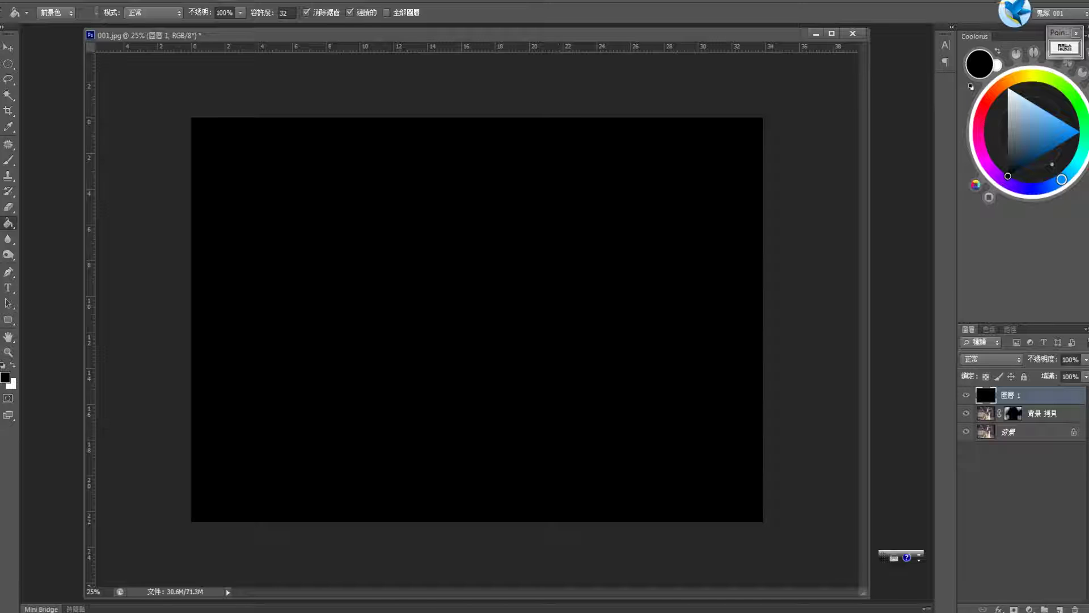
{"action": "left_click", "coordinate": [223, 2]}
{"action": "mouse_move", "coordinate": [243, 169]}
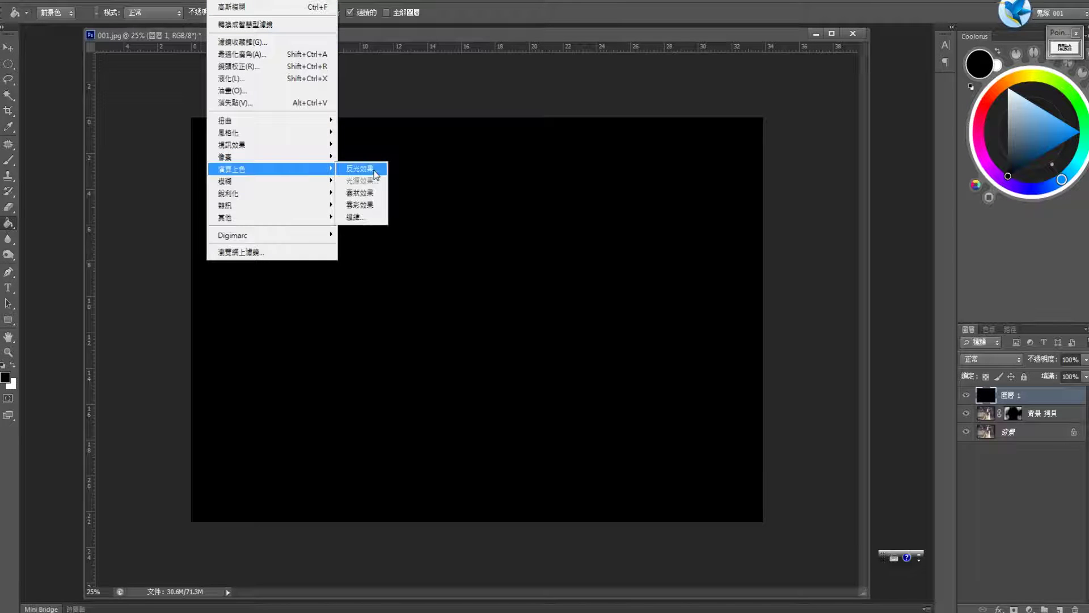
Step: Set up Lens Flare with the 50–300mm Zoom lens type and brightness lowered to 150%
{"action": "left_click", "coordinate": [375, 169]}
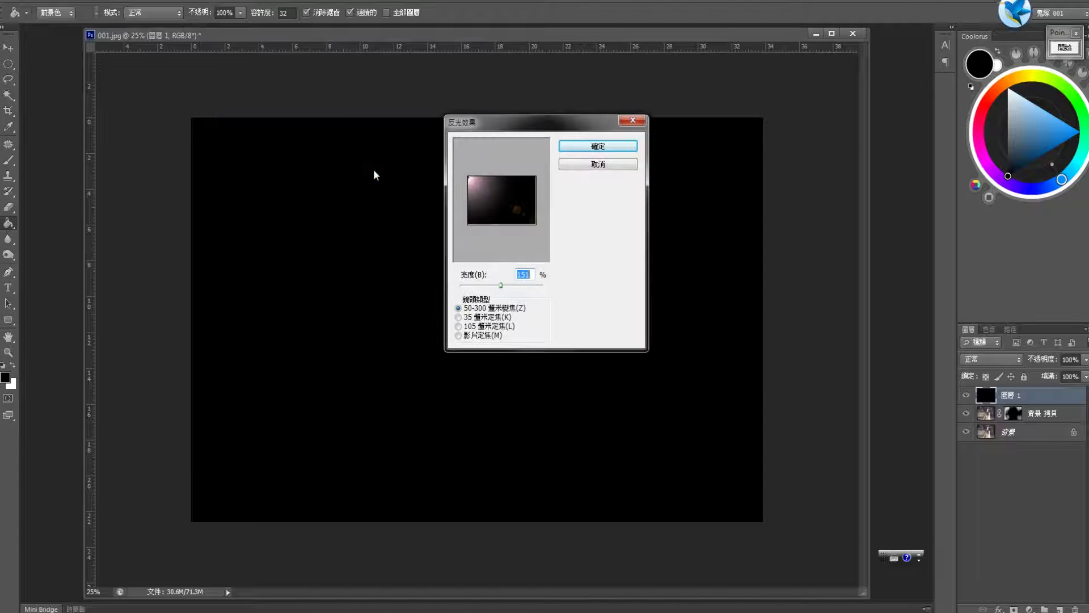
{"action": "left_click", "coordinate": [1073, 50]}
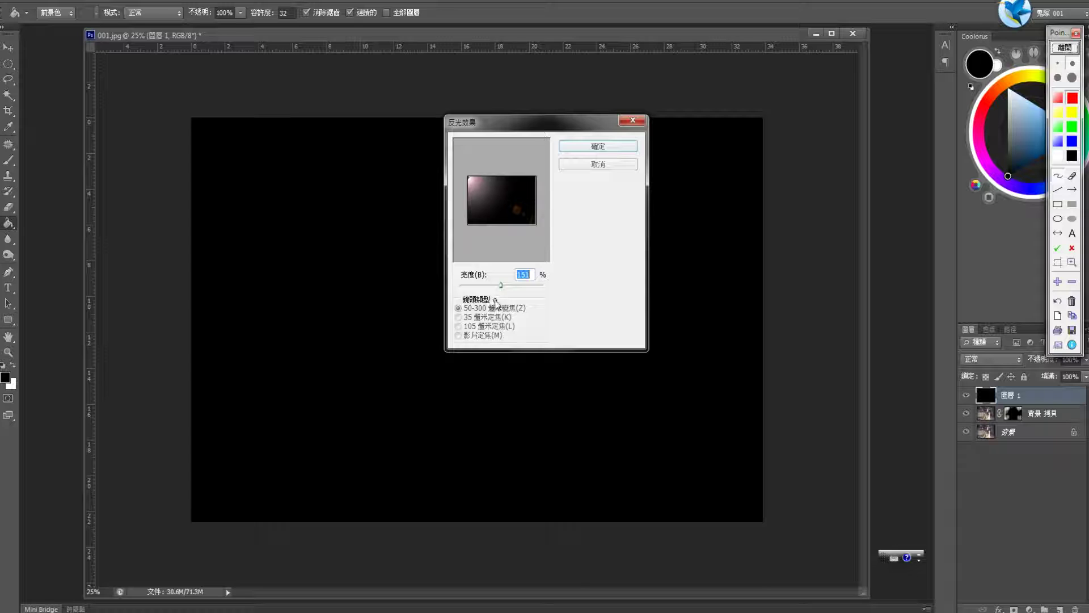
{"action": "left_click_drag", "start_coordinate": [492, 299], "coordinate": [500, 299]}
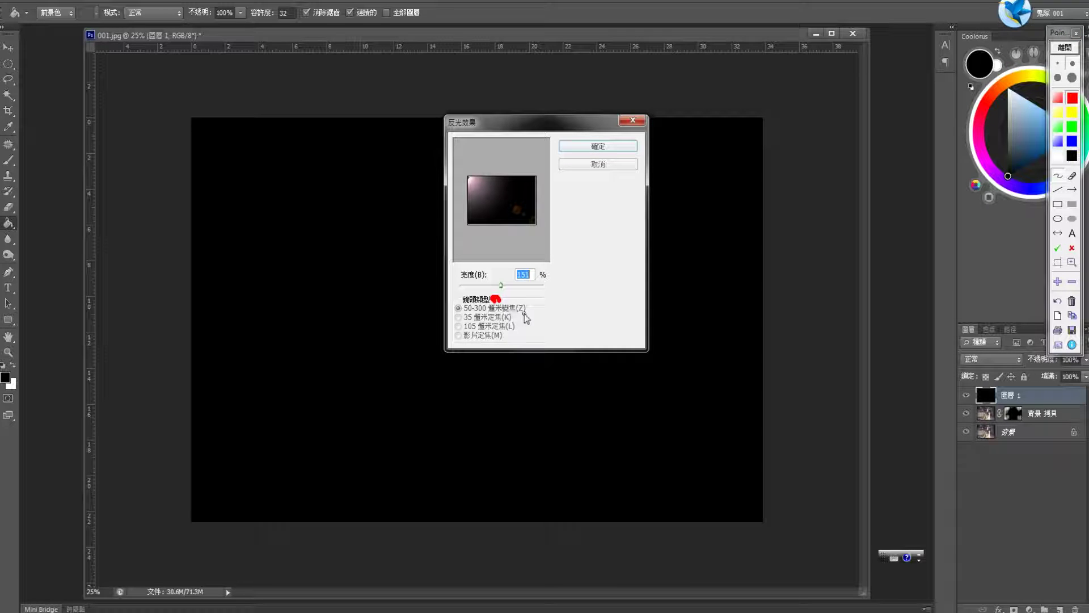
{"action": "mouse_move", "coordinate": [454, 304]}
{"action": "left_mouse_down"}
{"action": "mouse_move", "coordinate": [463, 297]}
{"action": "mouse_move", "coordinate": [462, 331]}
{"action": "mouse_move", "coordinate": [515, 322]}
{"action": "mouse_move", "coordinate": [504, 341]}
{"action": "mouse_move", "coordinate": [533, 311]}
{"action": "left_mouse_up"}
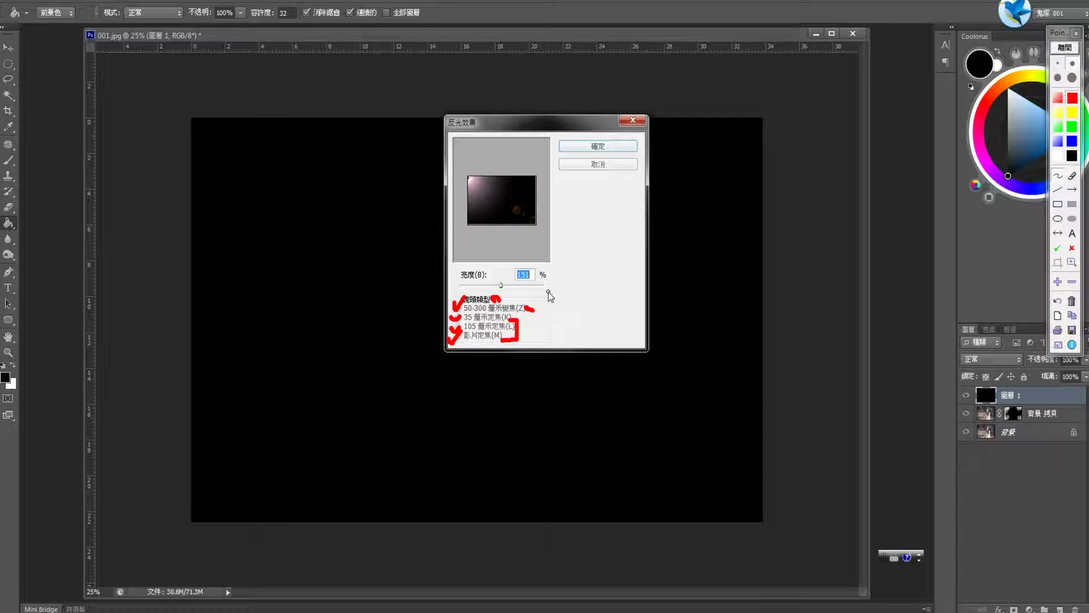
{"action": "left_click", "coordinate": [1074, 48]}
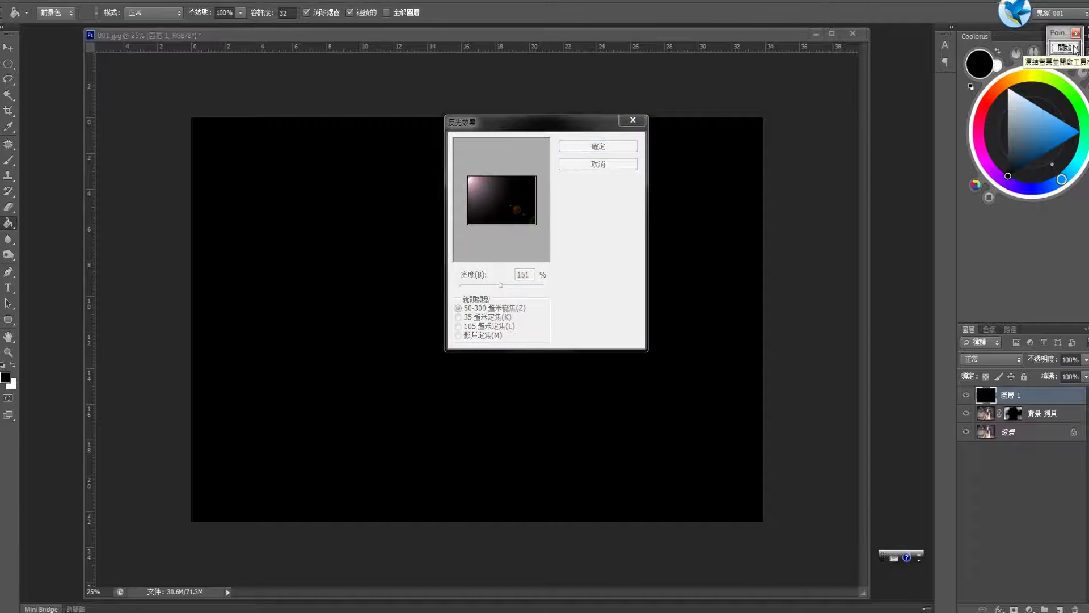
{"action": "left_click", "coordinate": [473, 312]}
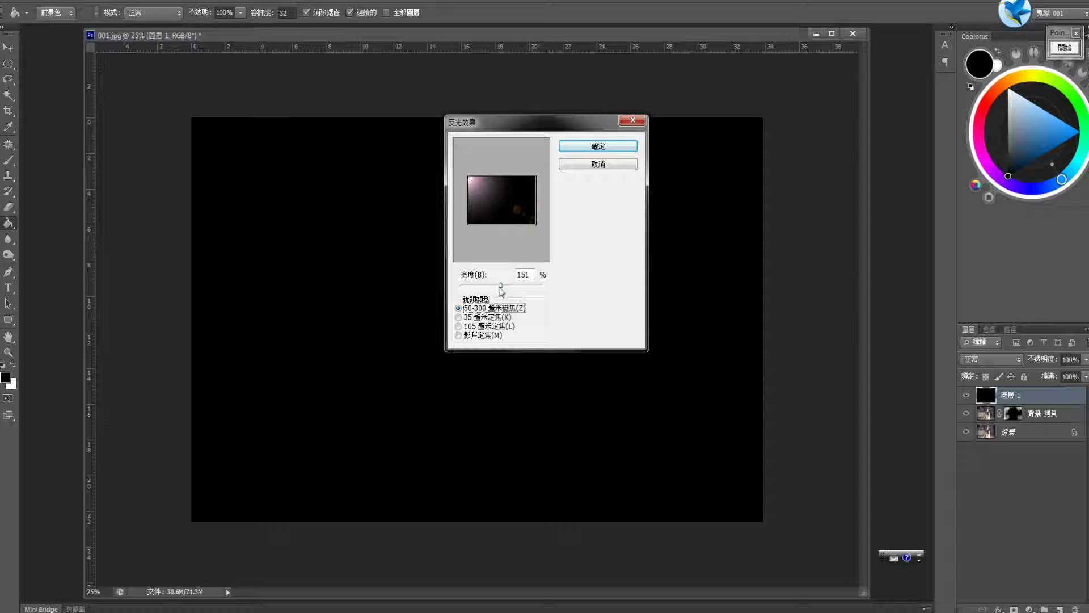
{"action": "mouse_move", "coordinate": [502, 291]}
{"action": "left_mouse_down"}
{"action": "mouse_move", "coordinate": [478, 289]}
{"action": "mouse_move", "coordinate": [519, 292]}
{"action": "mouse_move", "coordinate": [501, 296]}
{"action": "left_mouse_up"}
Step: Apply the lens flare and blend the flare layer in Screen mode
{"action": "key", "text": "Return"}
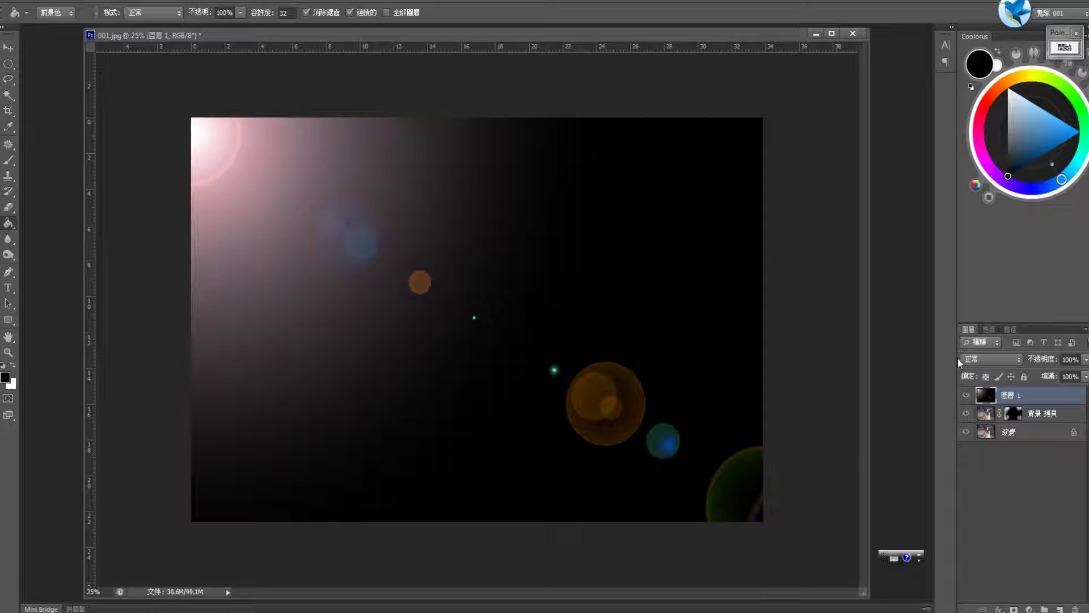
{"action": "left_click", "coordinate": [991, 363]}
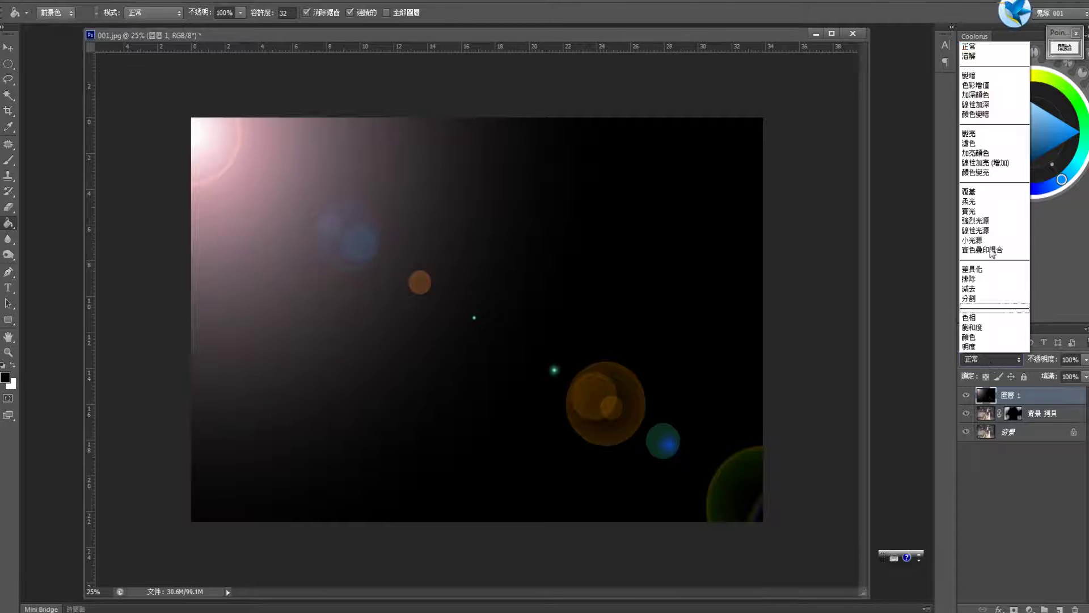
{"action": "left_click", "coordinate": [983, 144]}
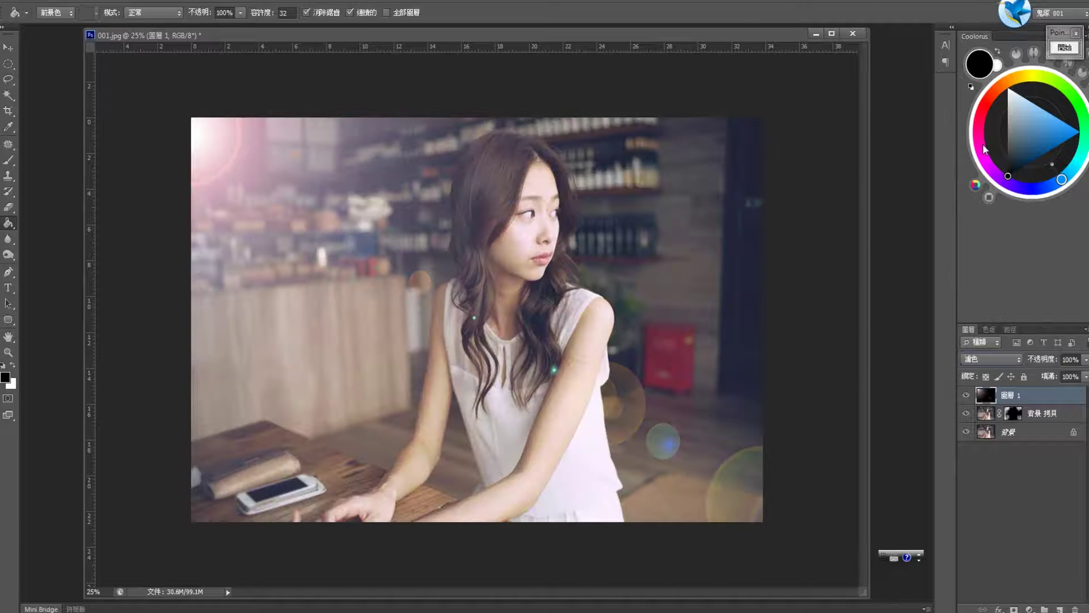
{"action": "left_click", "coordinate": [967, 395]}
{"action": "left_click", "coordinate": [967, 396]}
Step: Lower the flare layer's opacity to 60%
{"action": "left_click", "coordinate": [1040, 361]}
{"action": "type", "text": "61"}
{"action": "key", "text": "BackSpace"}
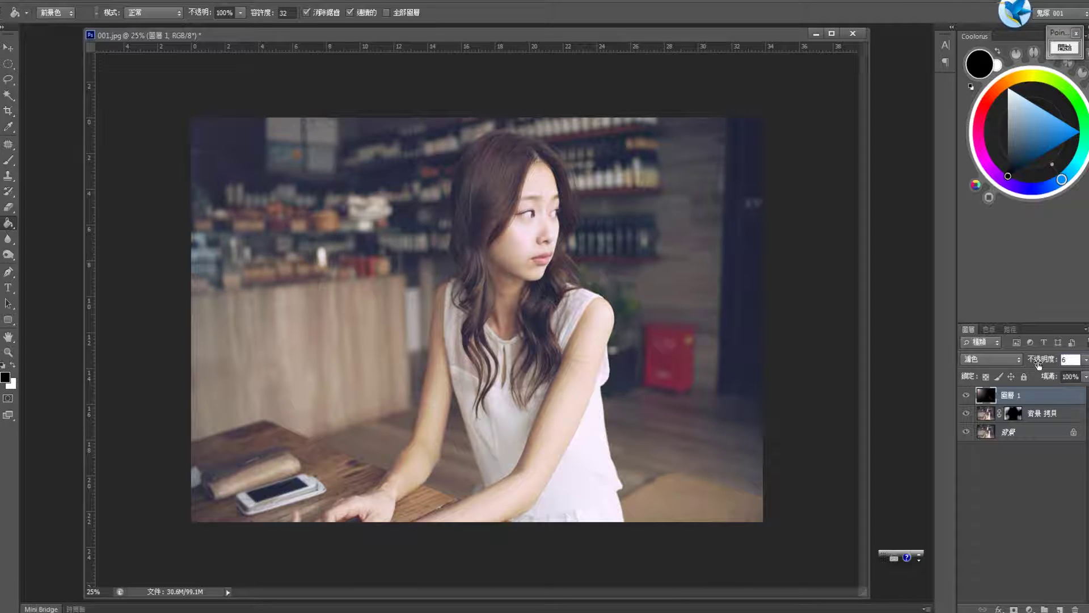
{"action": "type", "text": "0"}
{"action": "key", "text": "Return"}
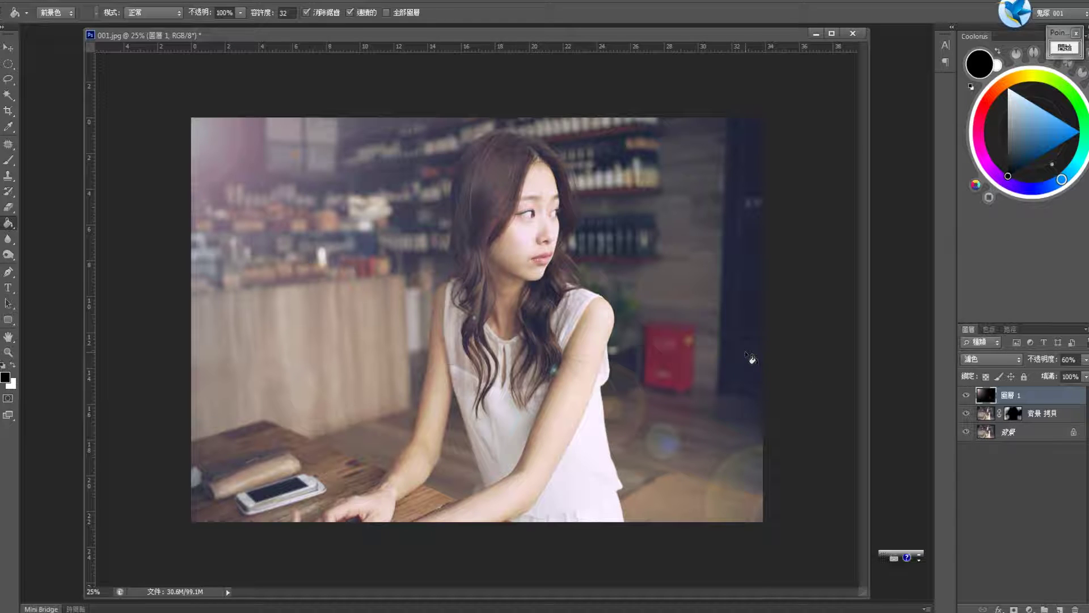
{"action": "left_click", "coordinate": [36, 1]}
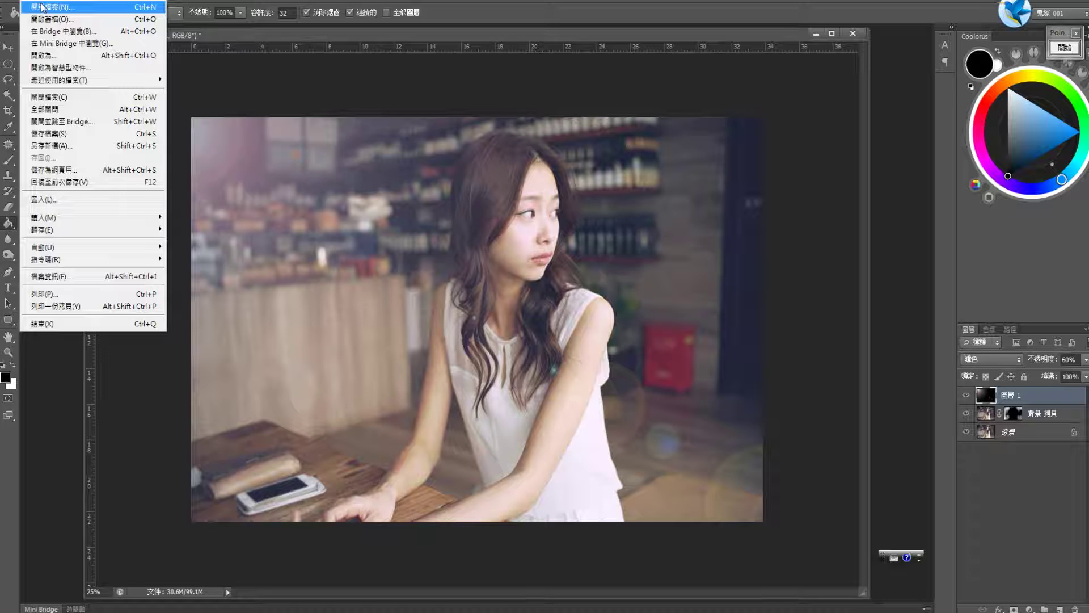
Step: Create a blank 1920×1080 document, add a new layer, and hide the white background
{"action": "left_click", "coordinate": [42, 7]}
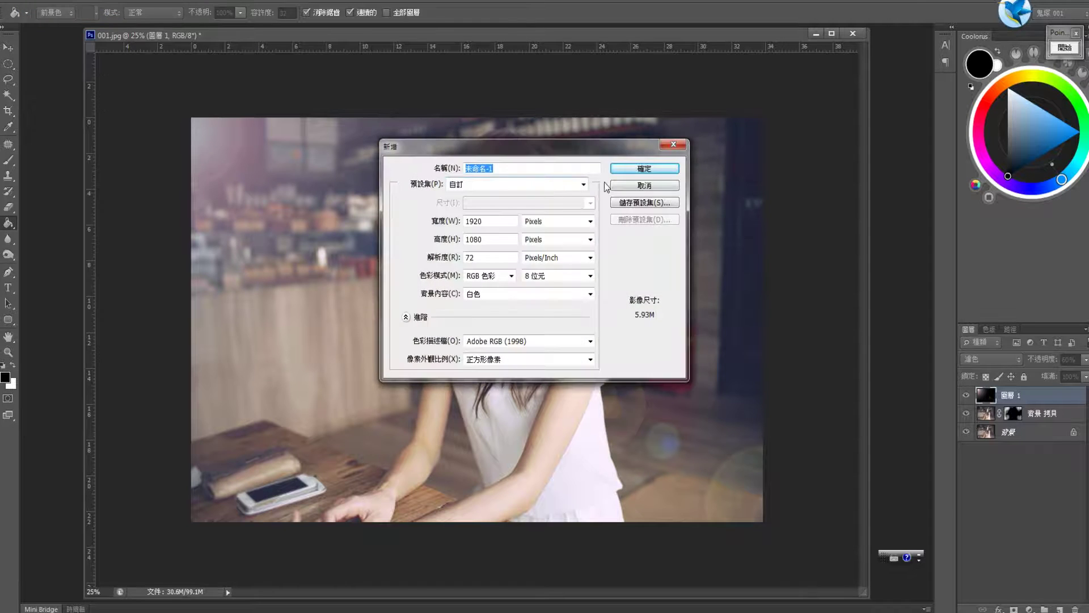
{"action": "left_click", "coordinate": [631, 170]}
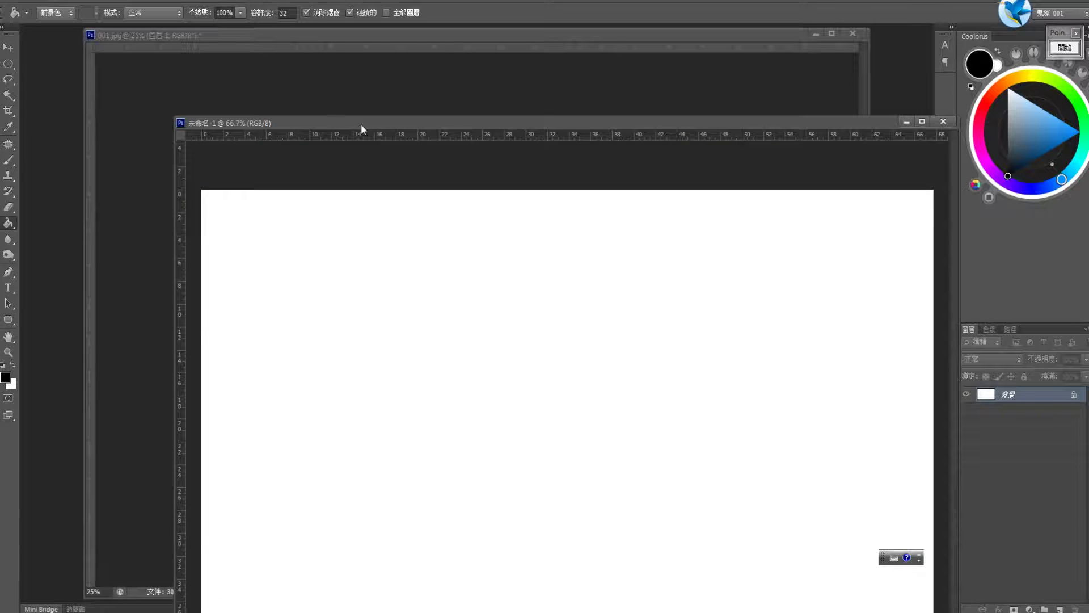
{"action": "left_click_drag", "start_coordinate": [364, 124], "coordinate": [271, 68]}
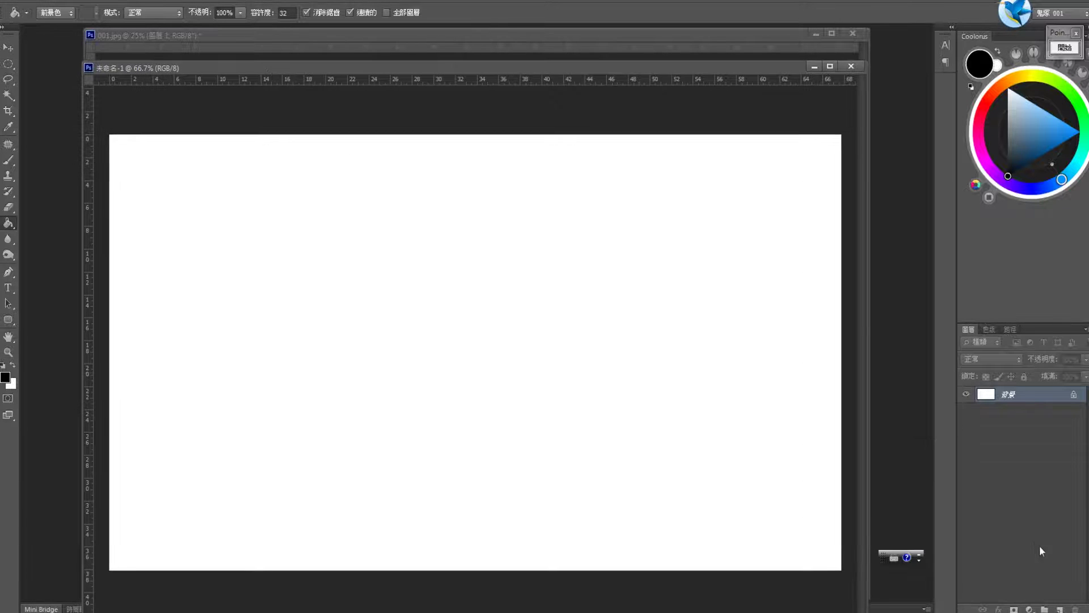
{"action": "left_click", "coordinate": [1061, 608]}
{"action": "left_click", "coordinate": [967, 410]}
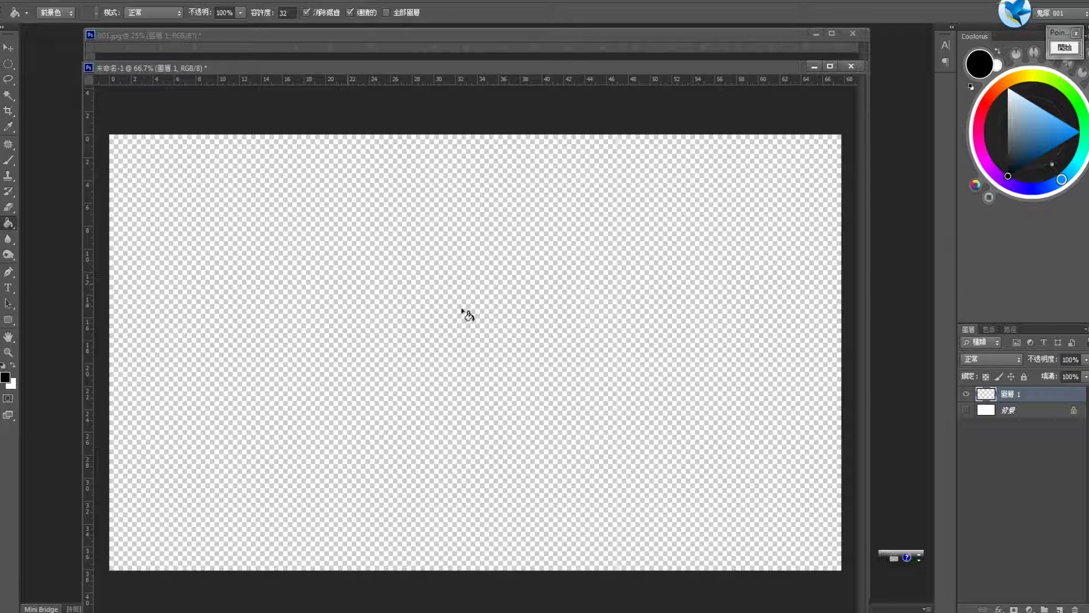
Step: Stamp a solid black circle at the canvas centre with a 400 px hard round brush at full opacity
{"action": "key", "text": "b"}
{"action": "left_click", "coordinate": [49, 13]}
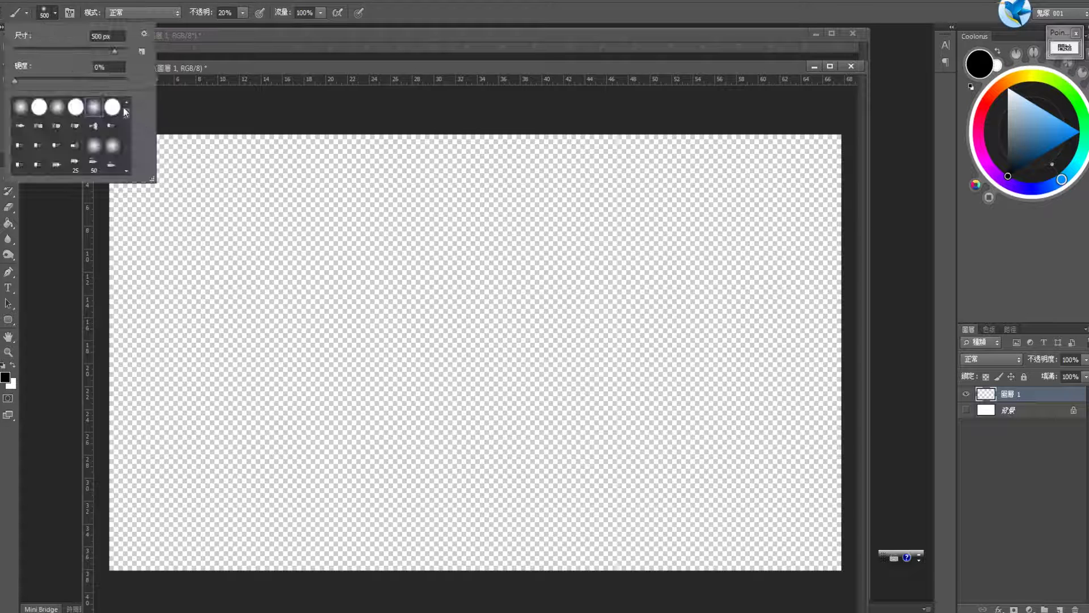
{"action": "left_click", "coordinate": [114, 107]}
{"action": "left_click", "coordinate": [282, 69]}
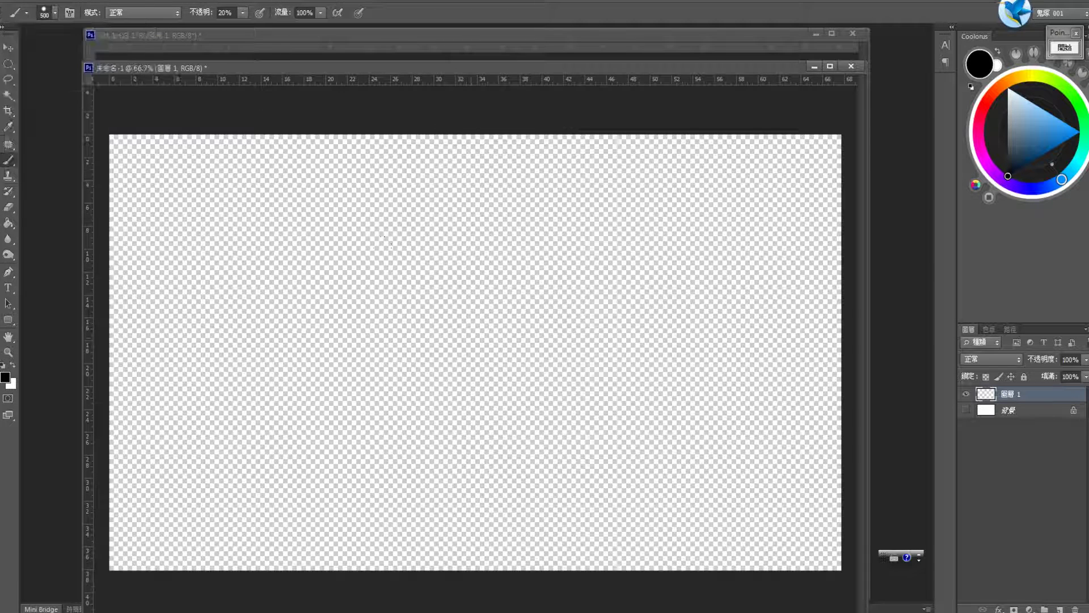
{"action": "key", "text": "bracketleft"}
{"action": "key", "text": "bracketleft"}
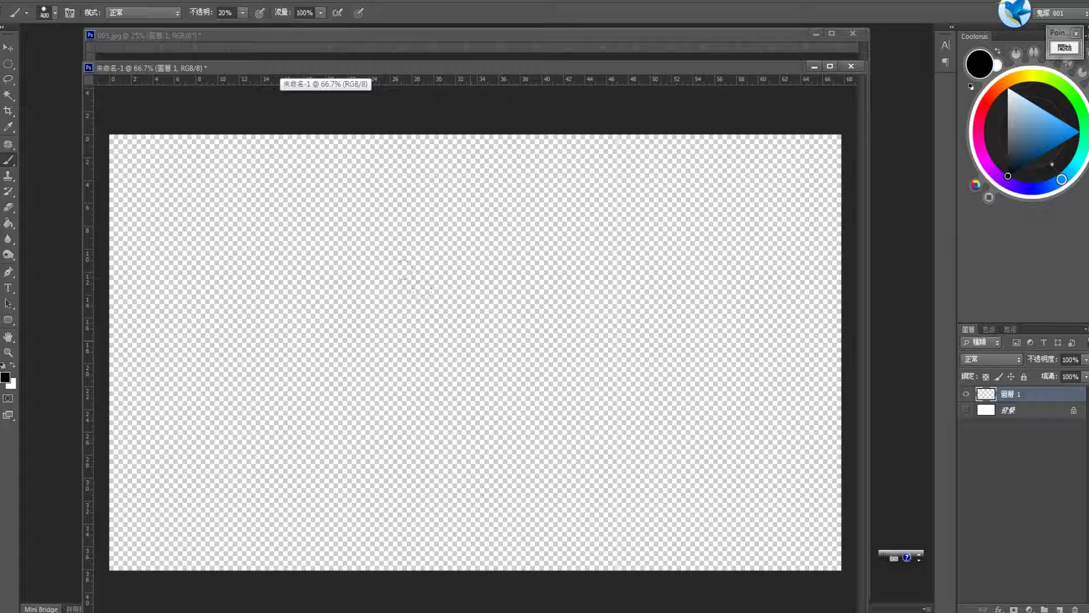
{"action": "key", "text": "bracketright"}
{"action": "left_click", "coordinate": [403, 271]}
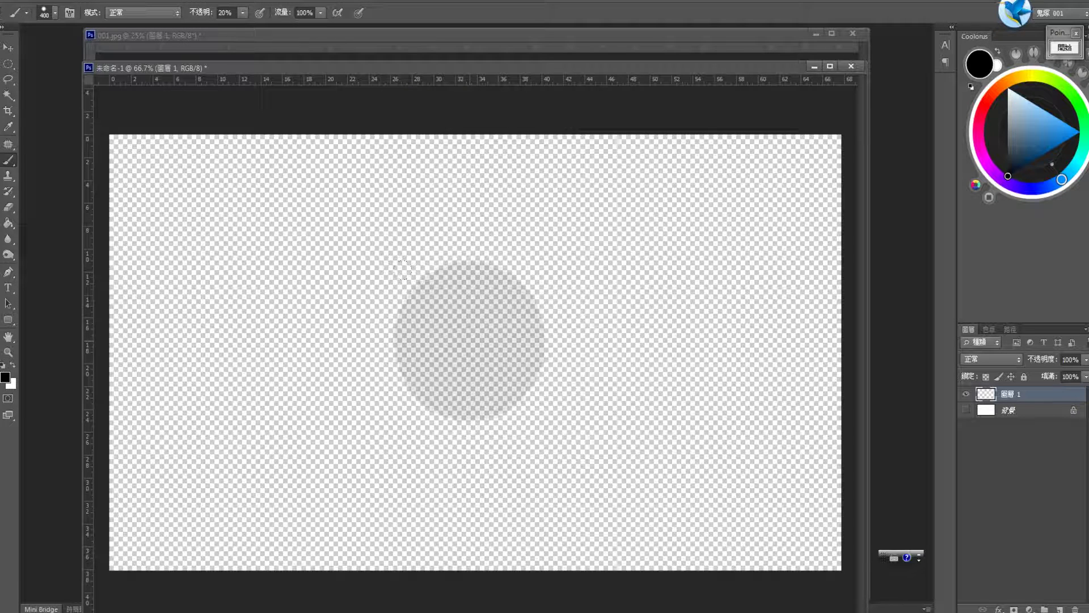
{"action": "key", "text": "ctrl+z"}
{"action": "key", "text": "0"}
{"action": "left_click", "coordinate": [470, 340]}
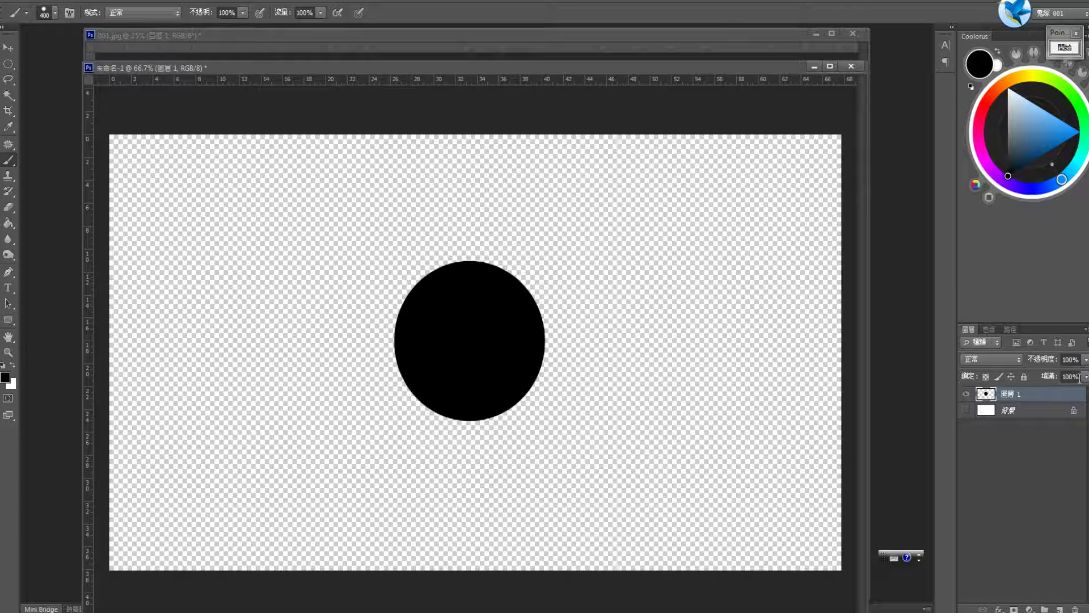
Step: Set Layer 1's fill to 50% and open its Layer Style settings
{"action": "left_click", "coordinate": [1079, 379]}
{"action": "type", "text": "50"}
{"action": "key", "text": "Return"}
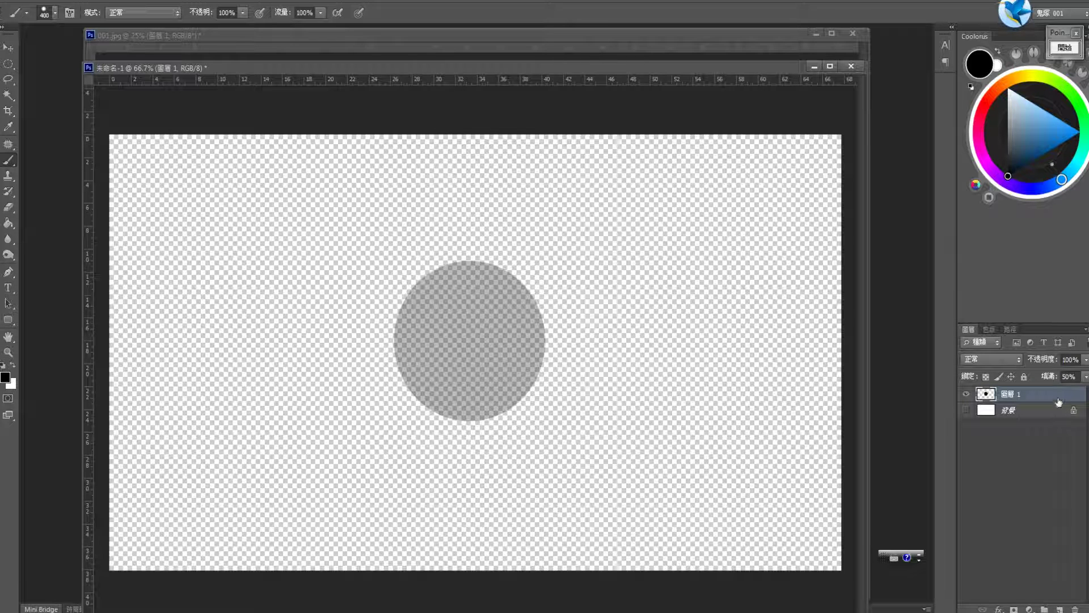
{"action": "double_click", "coordinate": [1059, 401]}
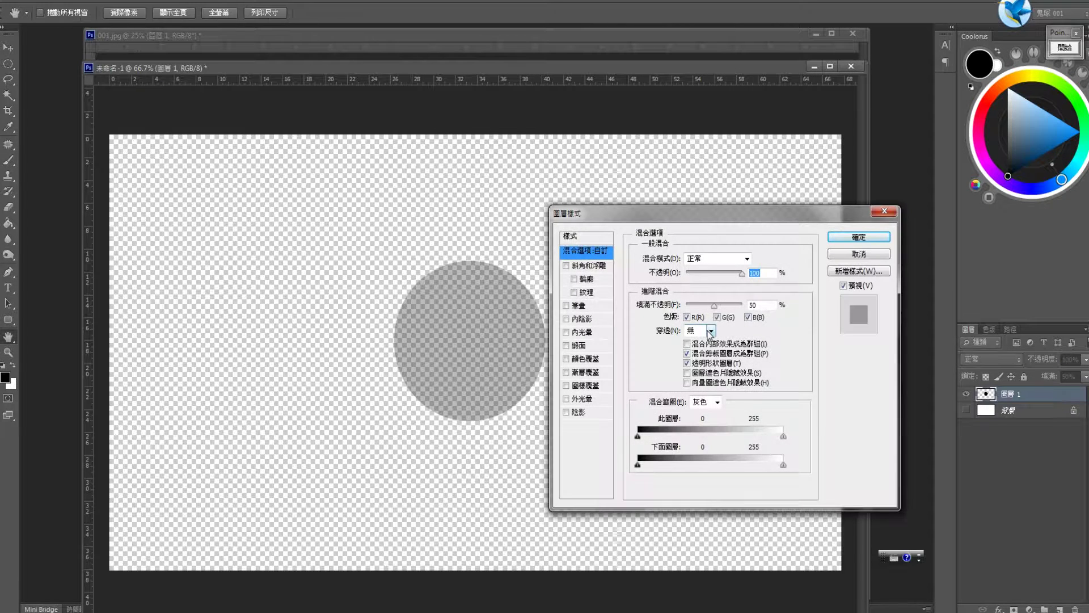
Step: Give the grey circle a 7 px black outline stroke
{"action": "left_click_drag", "start_coordinate": [618, 214], "coordinate": [666, 178]}
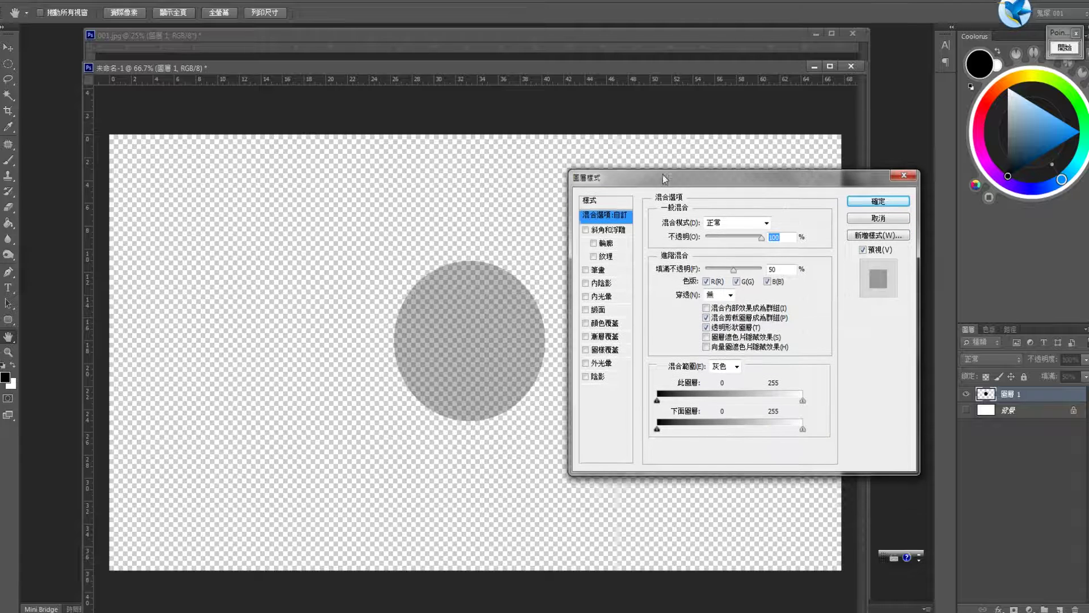
{"action": "left_click", "coordinate": [597, 268]}
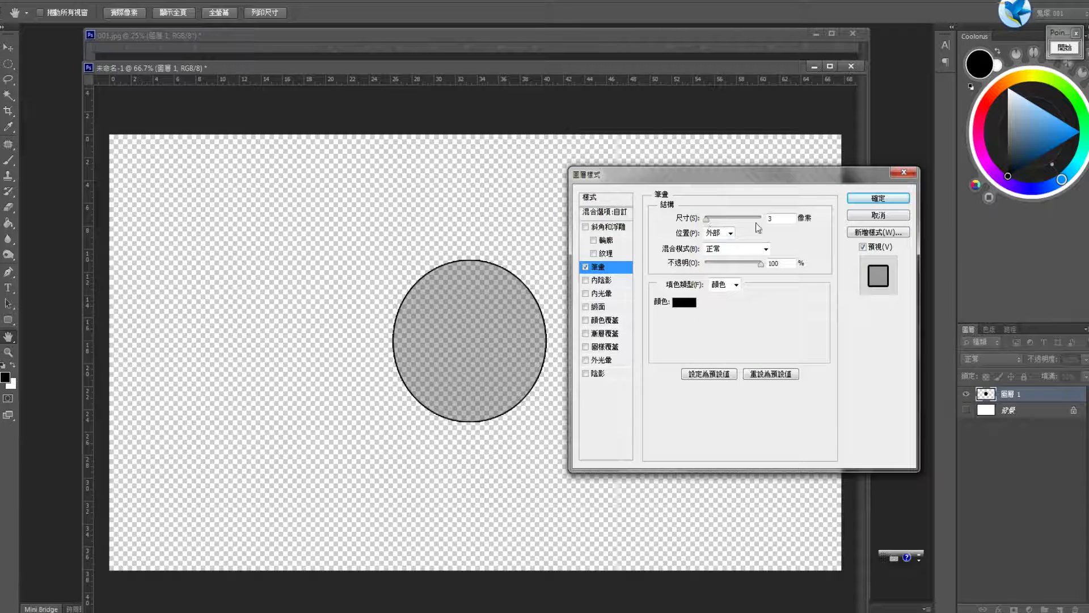
{"action": "double_click", "coordinate": [771, 218]}
{"action": "type", "text": "7"}
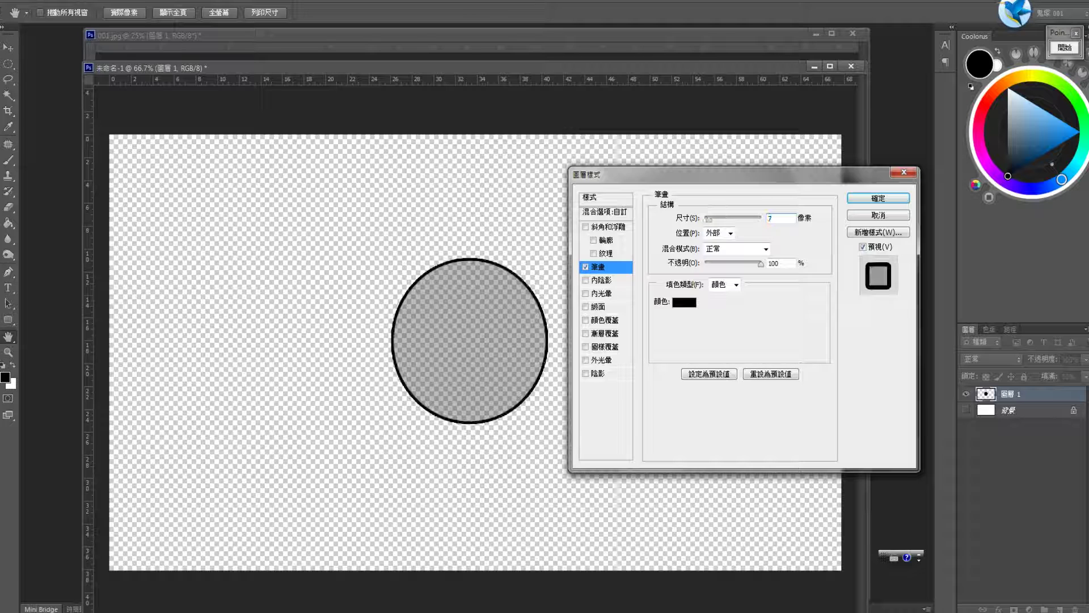
{"action": "key", "text": "Return"}
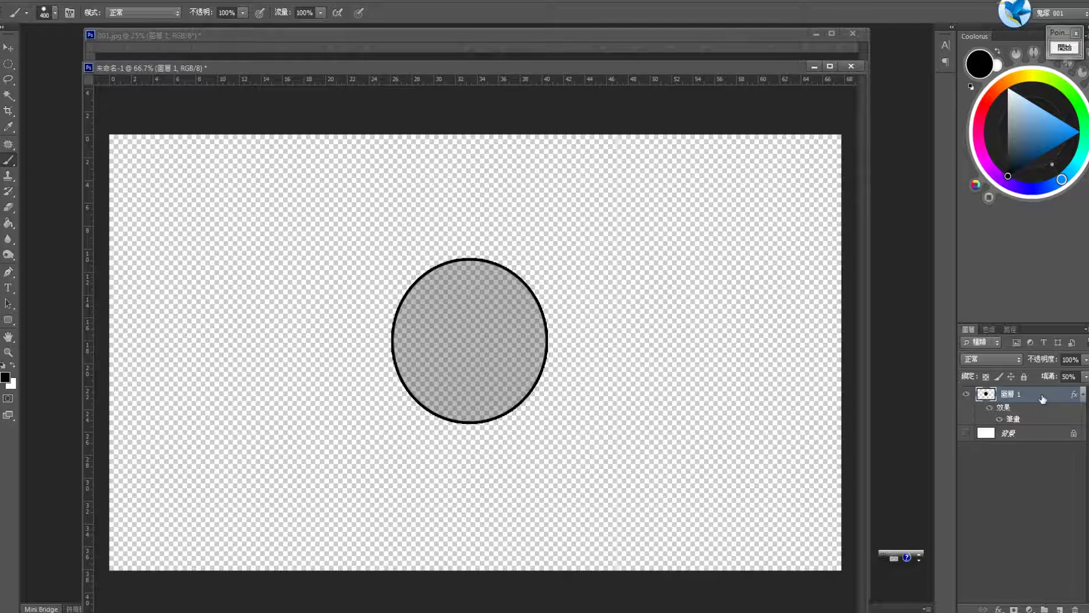
Step: Save the circle as a new brush preset named 'bokeh 001'
{"action": "left_click", "coordinate": [71, 3]}
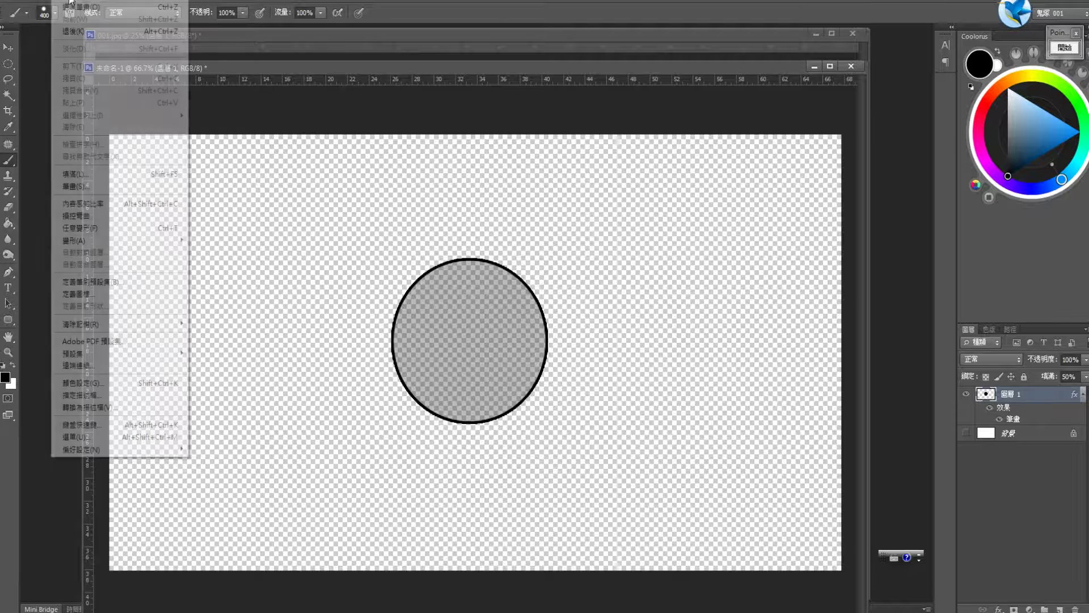
{"action": "left_click", "coordinate": [106, 284]}
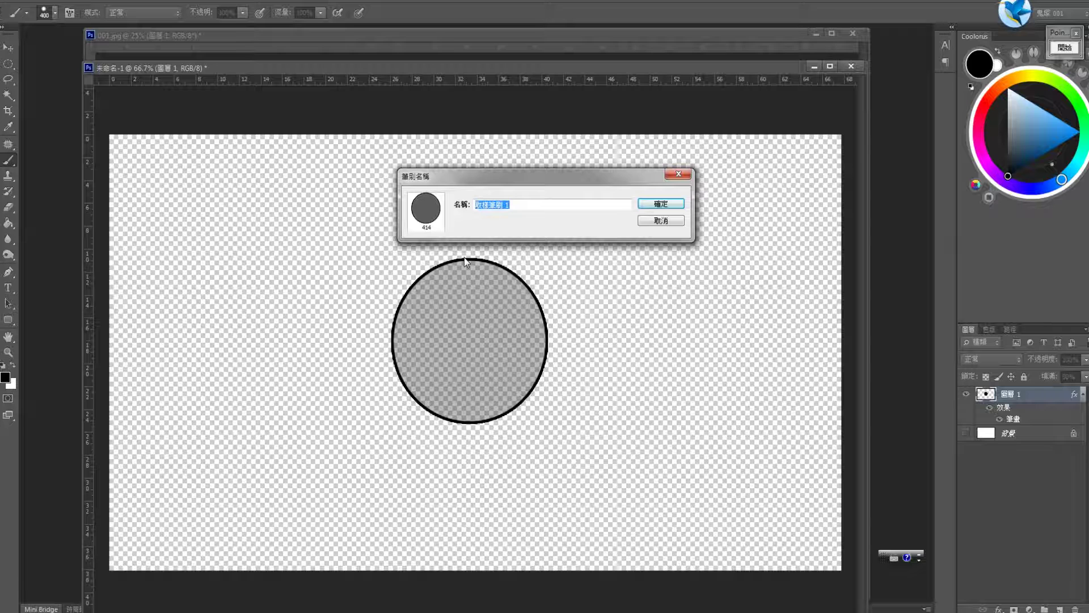
{"action": "type", "text": "bokeh"}
{"action": "type", "text": " 001"}
{"action": "key", "text": "Return"}
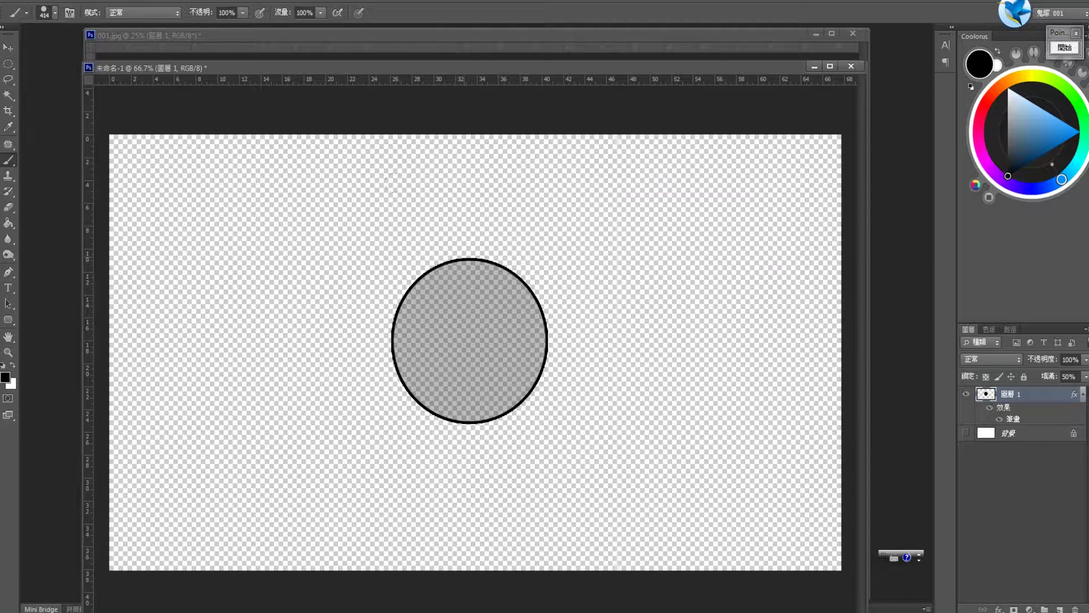
Step: Close the circle document without saving and pick the new bokeh brush
{"action": "left_click", "coordinate": [851, 66]}
{"action": "left_click", "coordinate": [555, 227]}
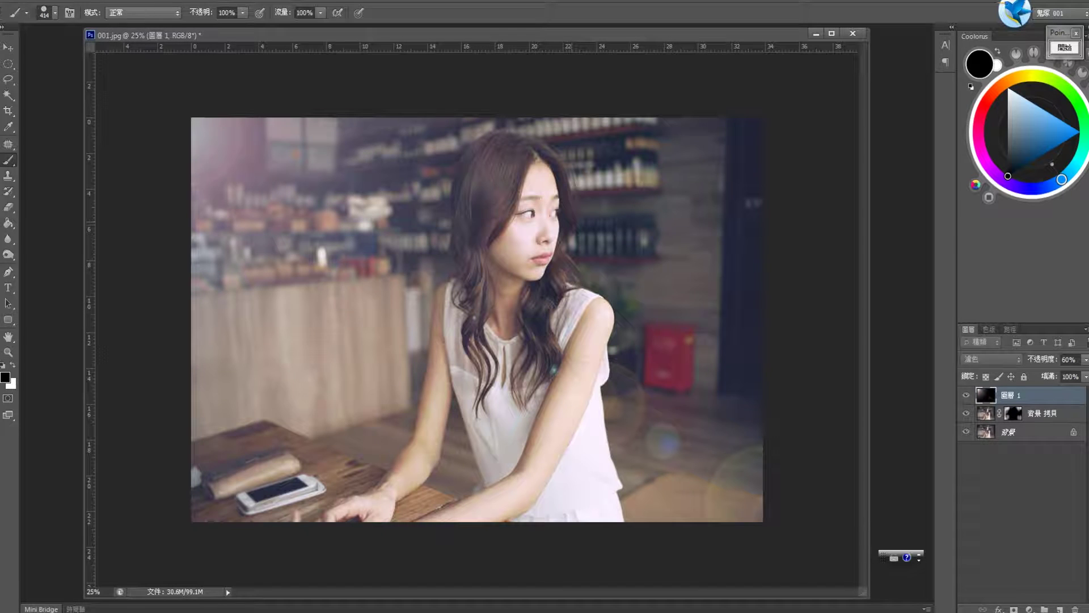
{"action": "left_click", "coordinate": [44, 11]}
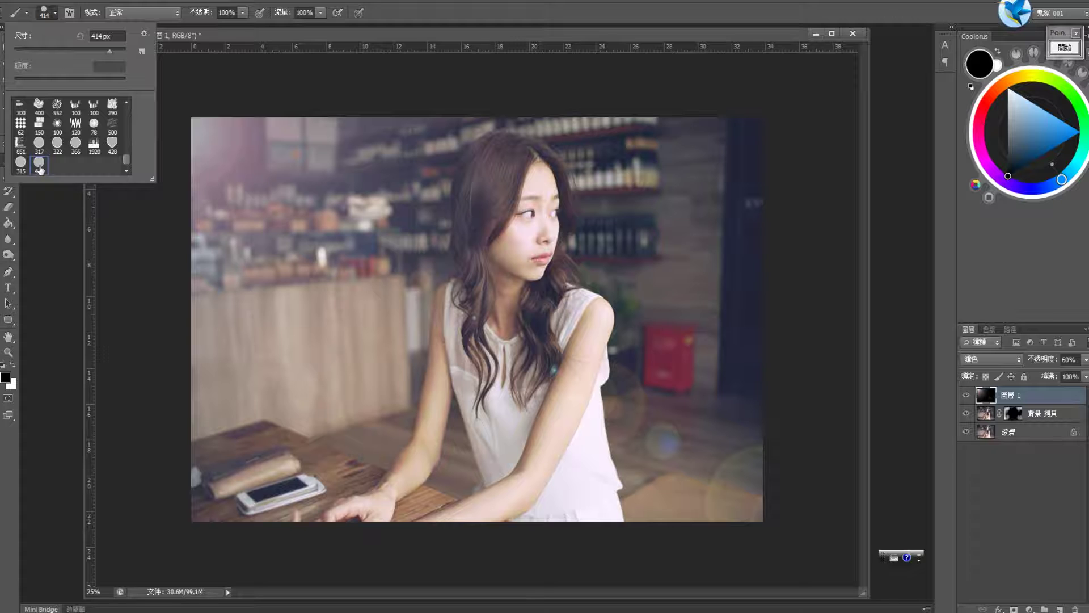
{"action": "left_click", "coordinate": [363, 40]}
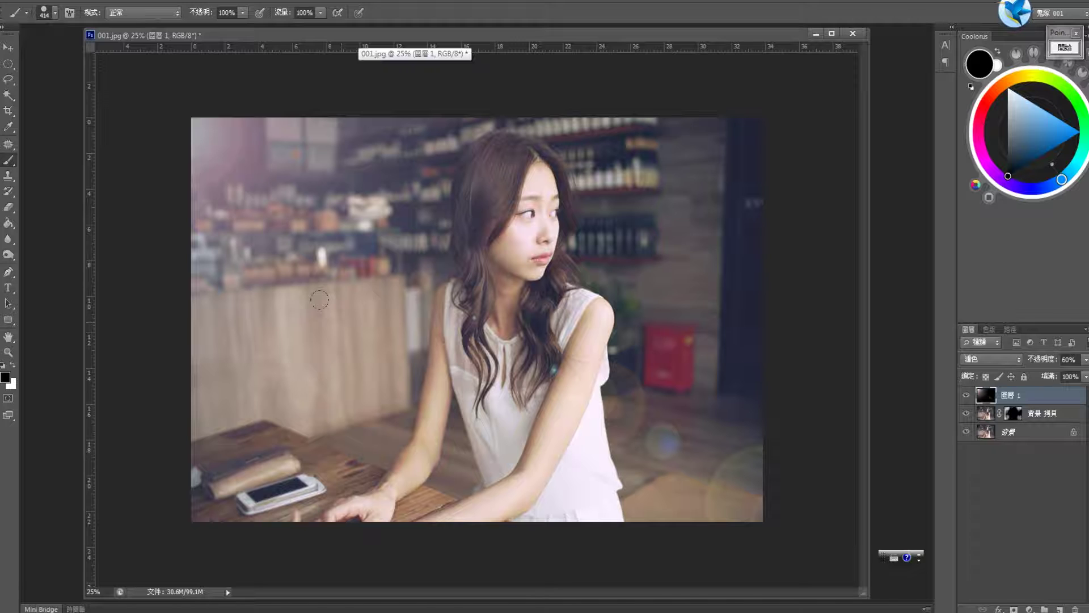
Step: Give the bokeh brush size jitter, scattering, and opacity and flow jitter in Brush settings
{"action": "key", "text": "F5"}
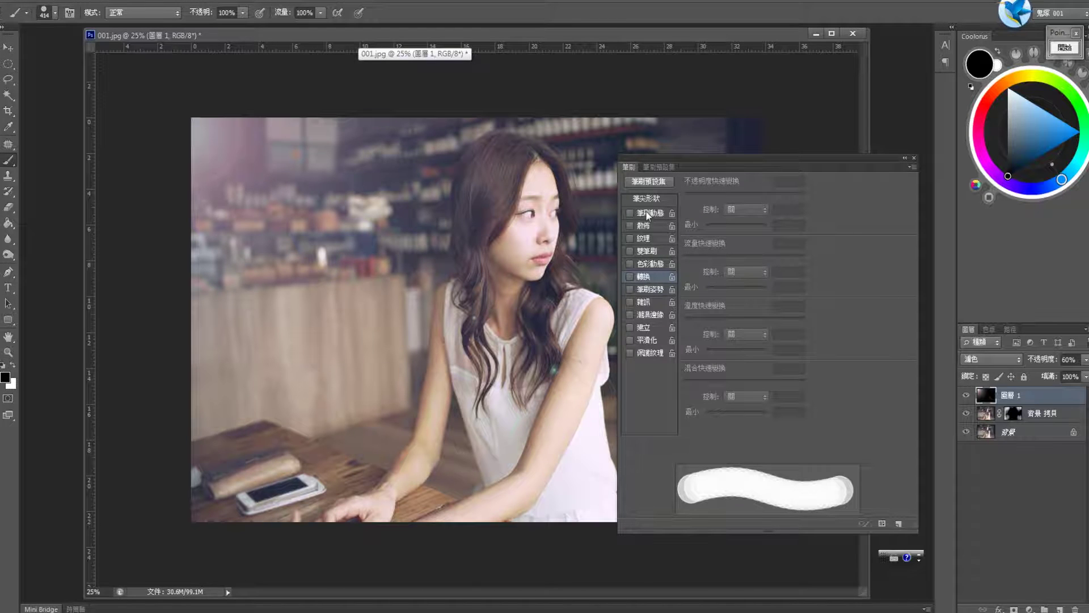
{"action": "left_click", "coordinate": [647, 214]}
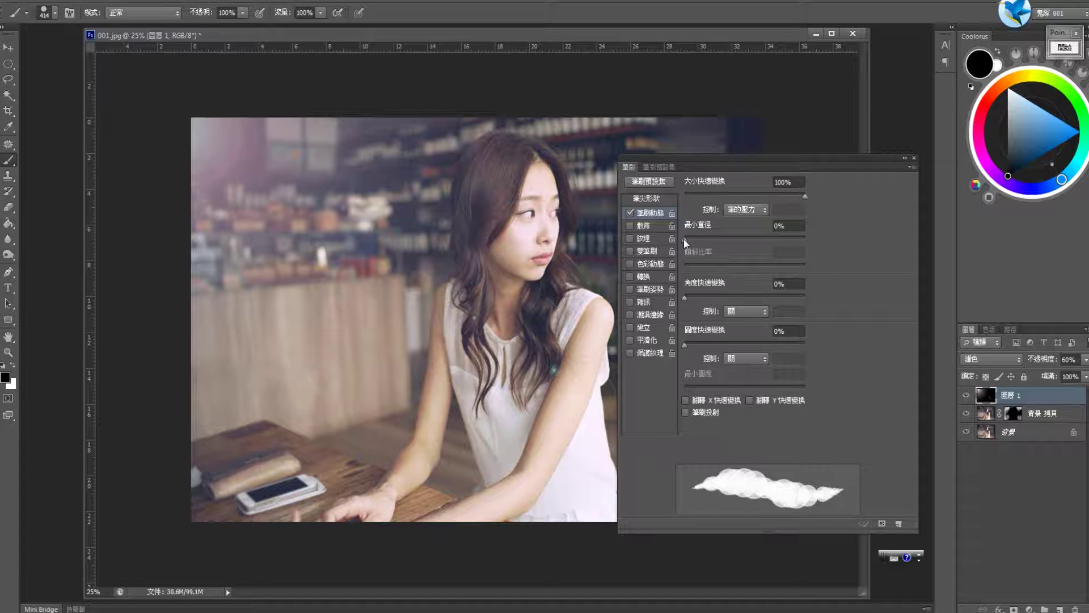
{"action": "left_click", "coordinate": [630, 225]}
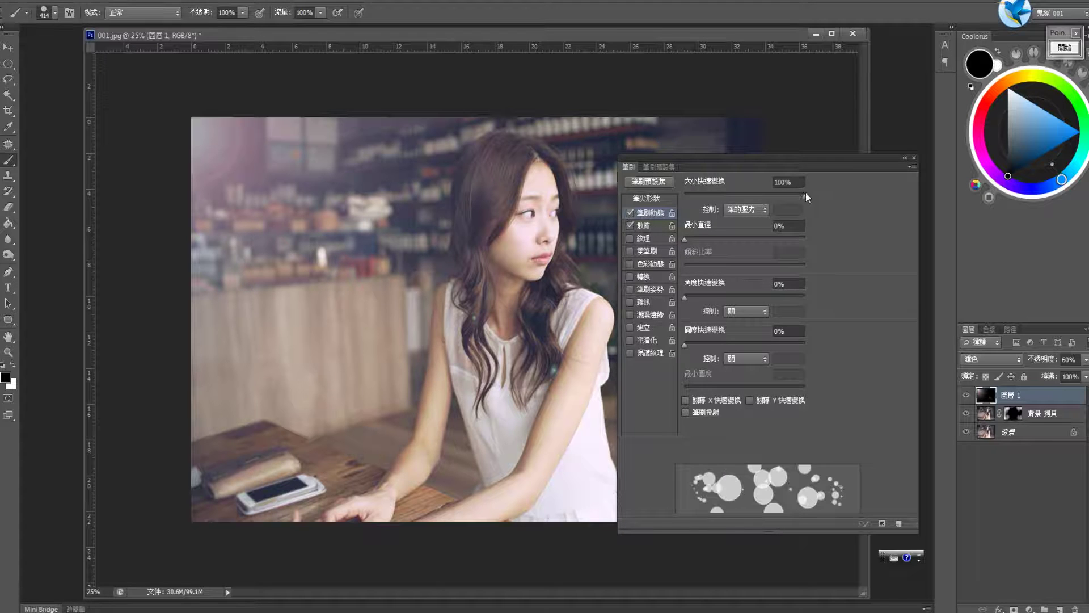
{"action": "left_click", "coordinate": [643, 278]}
{"action": "left_click_drag", "start_coordinate": [685, 195], "coordinate": [827, 197]}
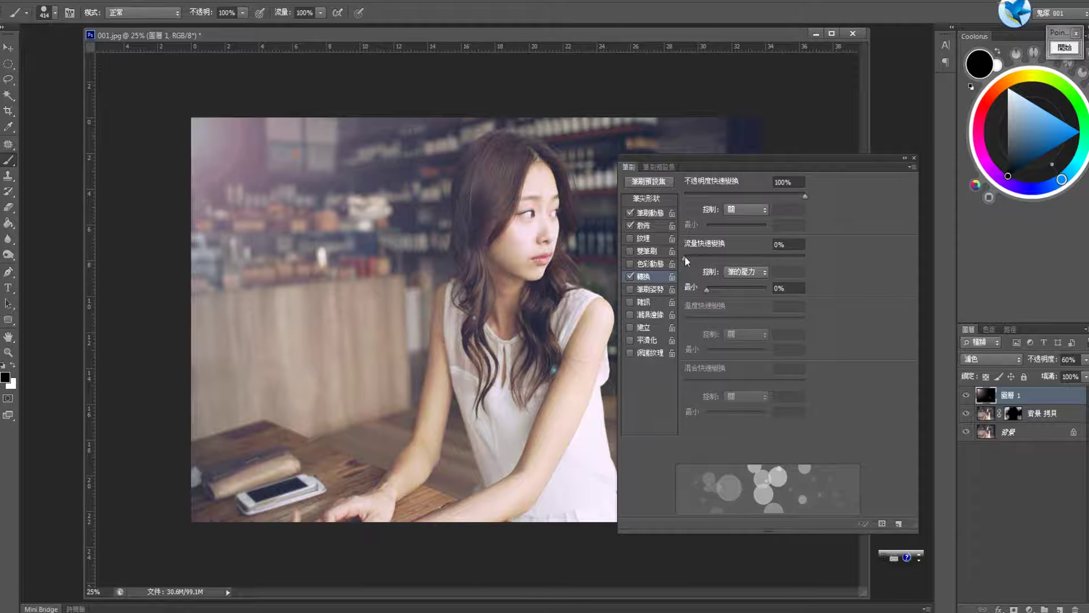
{"action": "left_click_drag", "start_coordinate": [684, 257], "coordinate": [809, 258]}
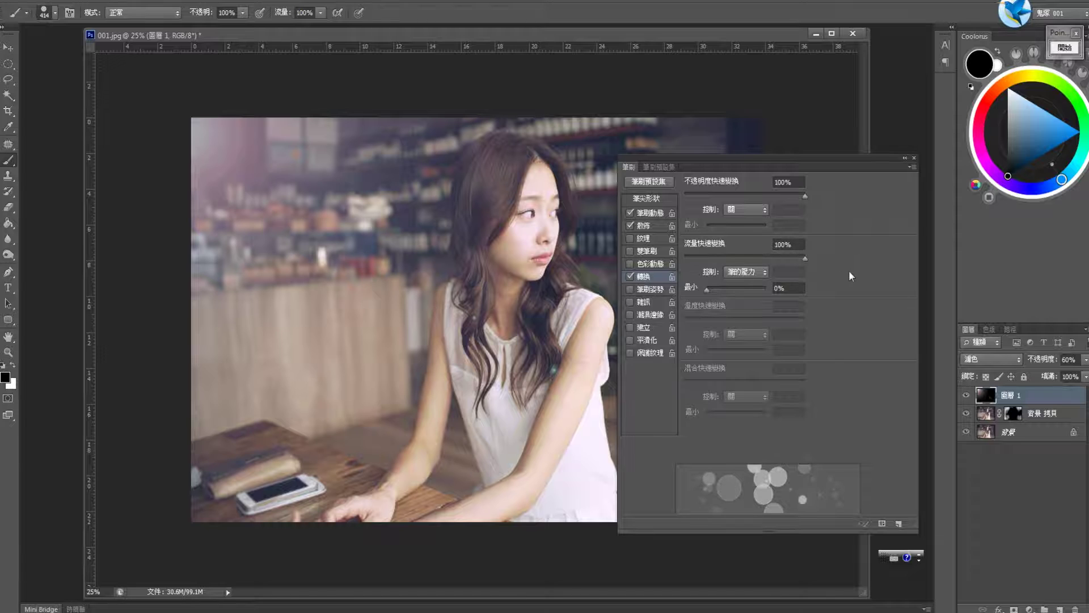
{"action": "left_click", "coordinate": [914, 159]}
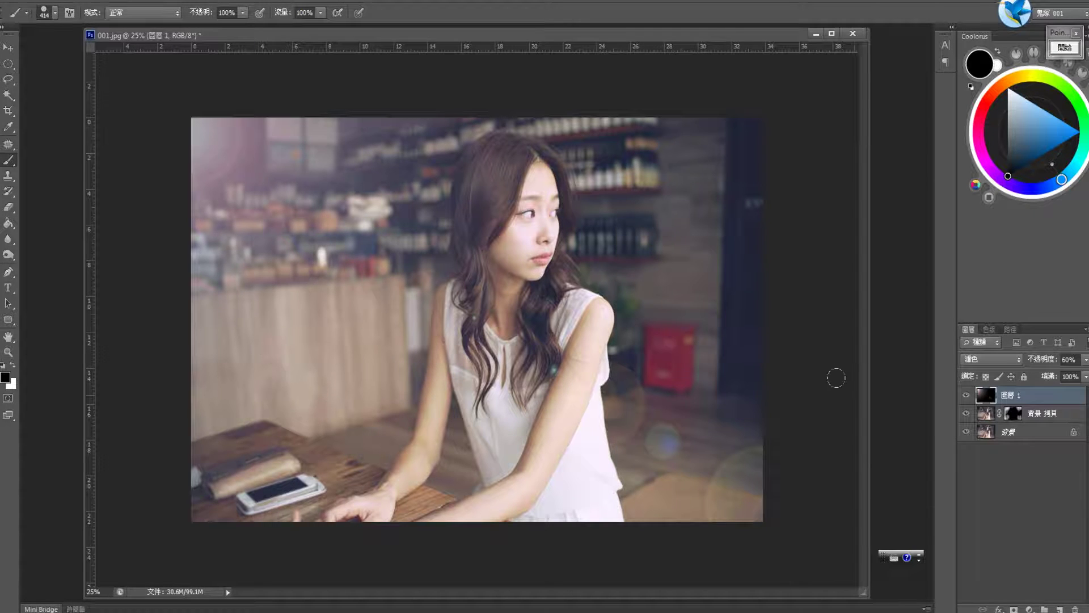
Step: Add a new empty layer and test a bokeh brush stroke, then undo it
{"action": "left_click", "coordinate": [1060, 609]}
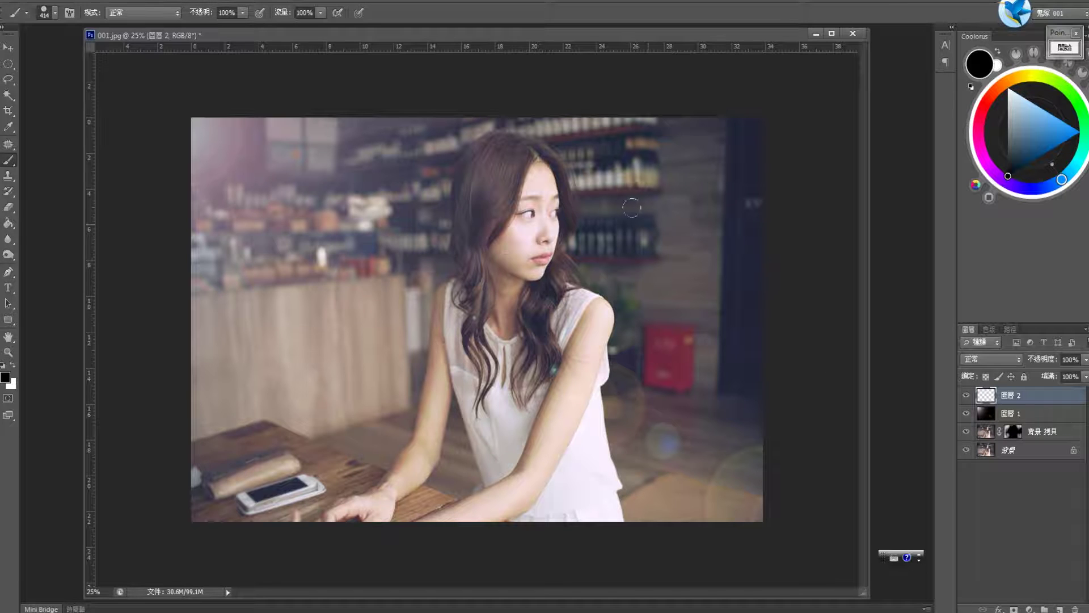
{"action": "left_click_drag", "start_coordinate": [632, 208], "coordinate": [304, 406]}
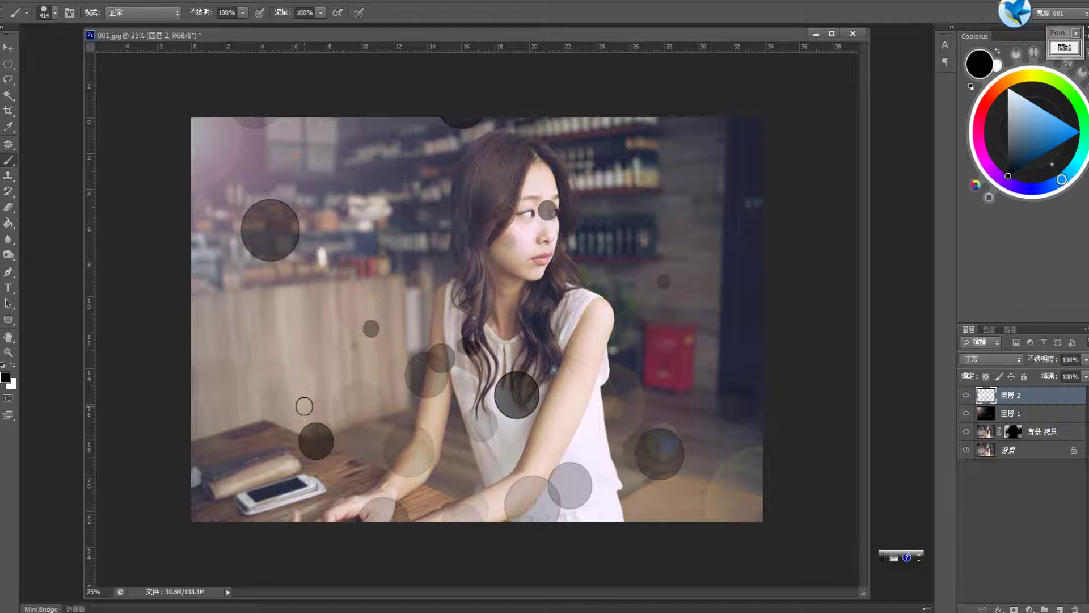
{"action": "key", "text": "ctrl+z"}
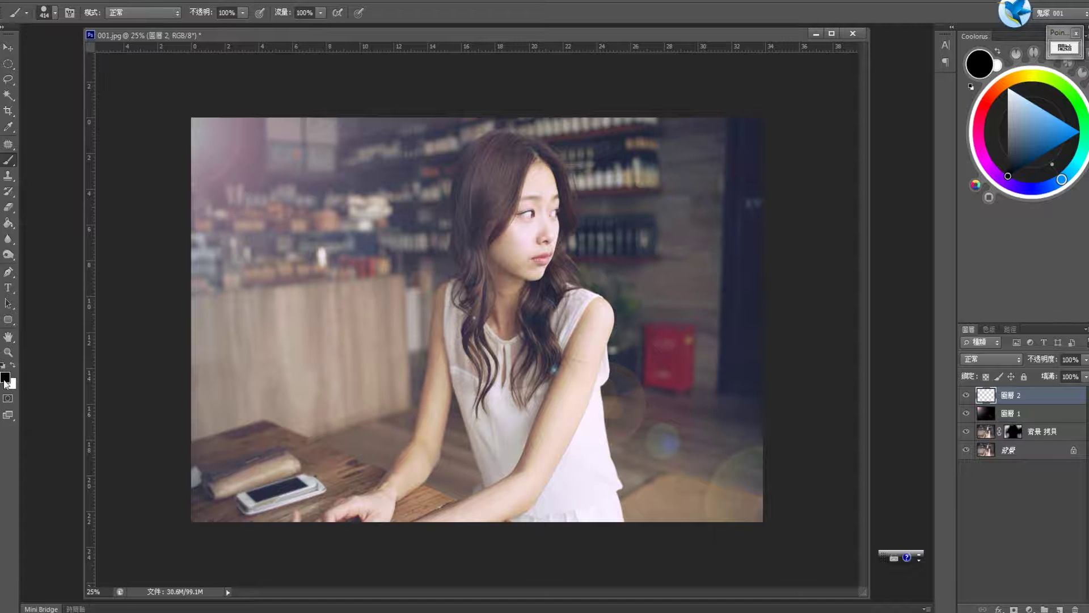
Step: Set the foreground colour to pale cream, RGB 254, 250, 231
{"action": "left_click", "coordinate": [6, 377]}
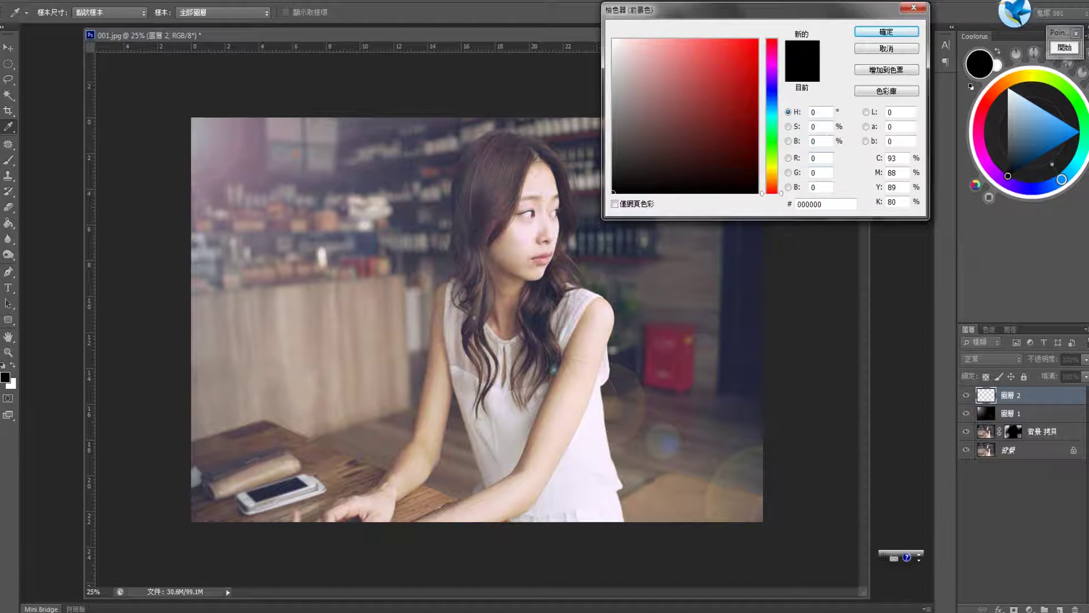
{"action": "left_click", "coordinate": [821, 155]}
{"action": "type", "text": "254"}
{"action": "key", "text": "Tab"}
{"action": "type", "text": "2"}
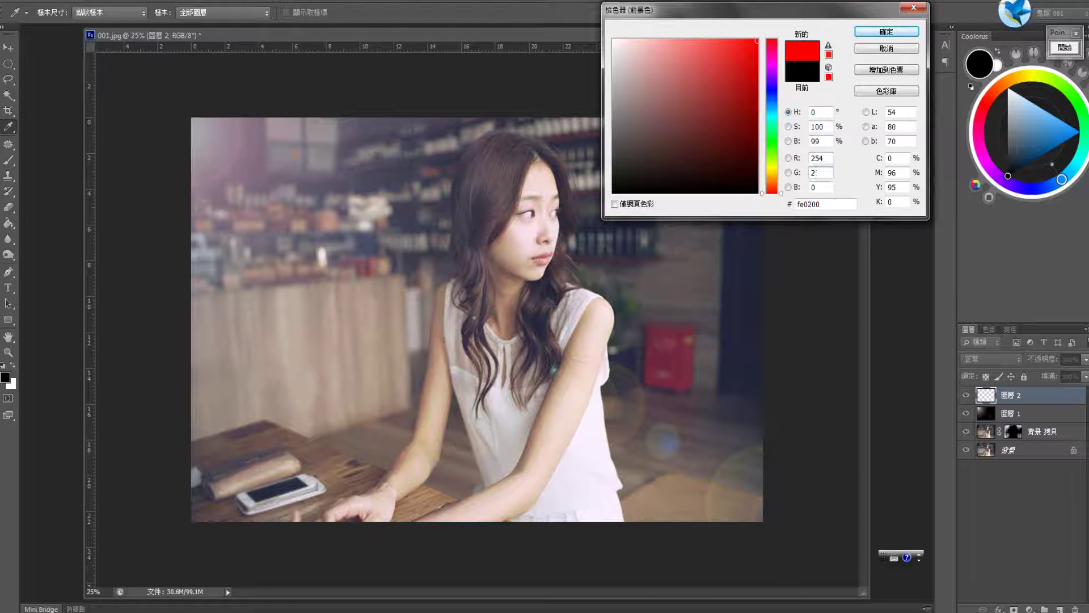
{"action": "type", "text": "50"}
{"action": "key", "text": "Tab"}
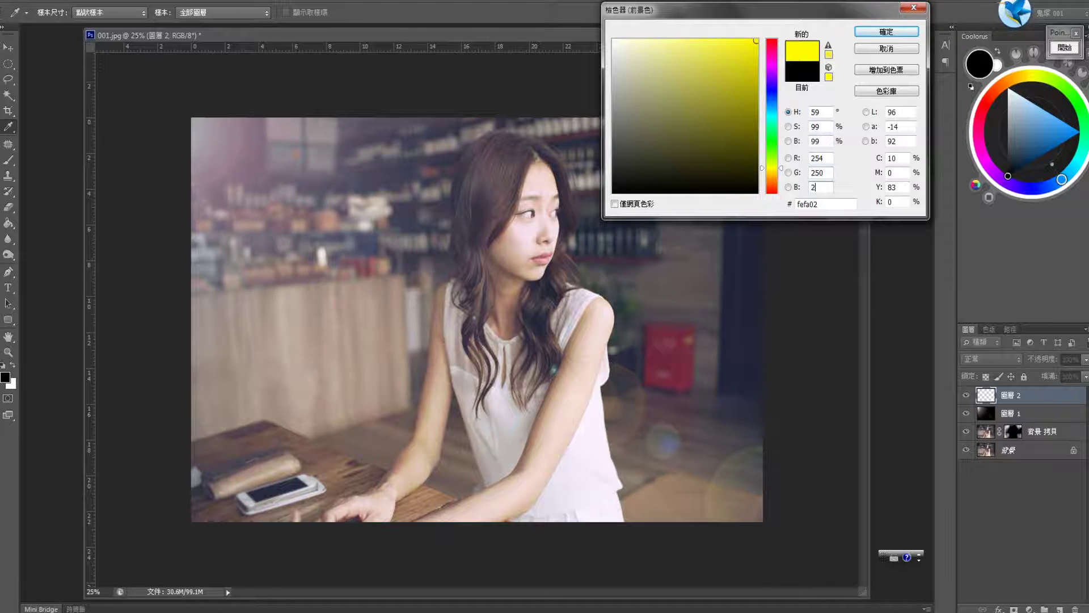
{"action": "type", "text": "231"}
{"action": "key", "text": "Return"}
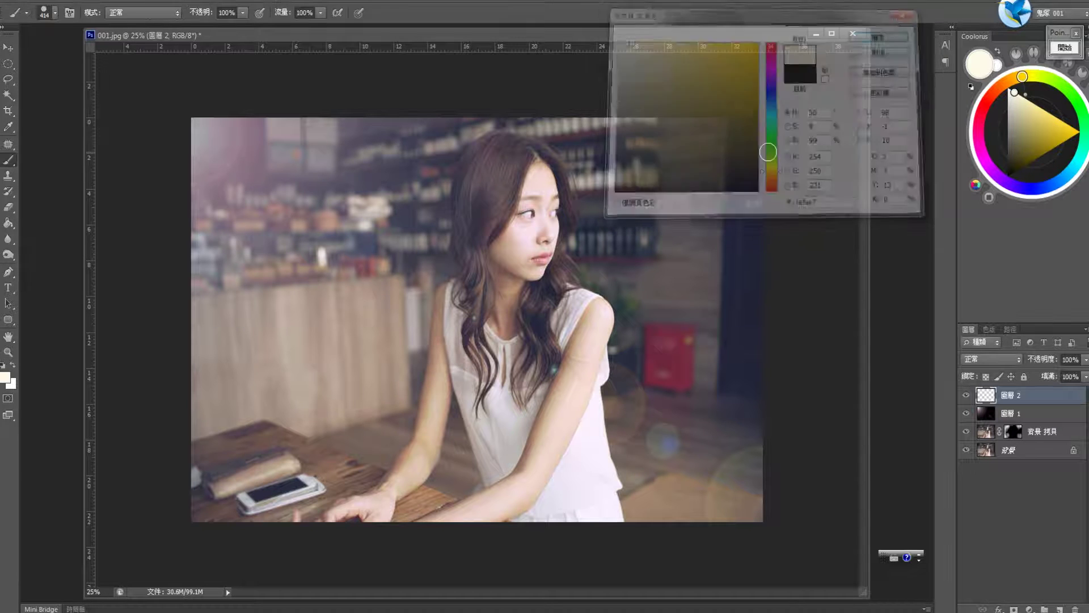
Step: Paint faint bokeh circles at 30% brush opacity, enlarging the brush and undoing misplaced ones
{"action": "key", "text": "b"}
{"action": "left_click_drag", "start_coordinate": [711, 158], "coordinate": [224, 181]}
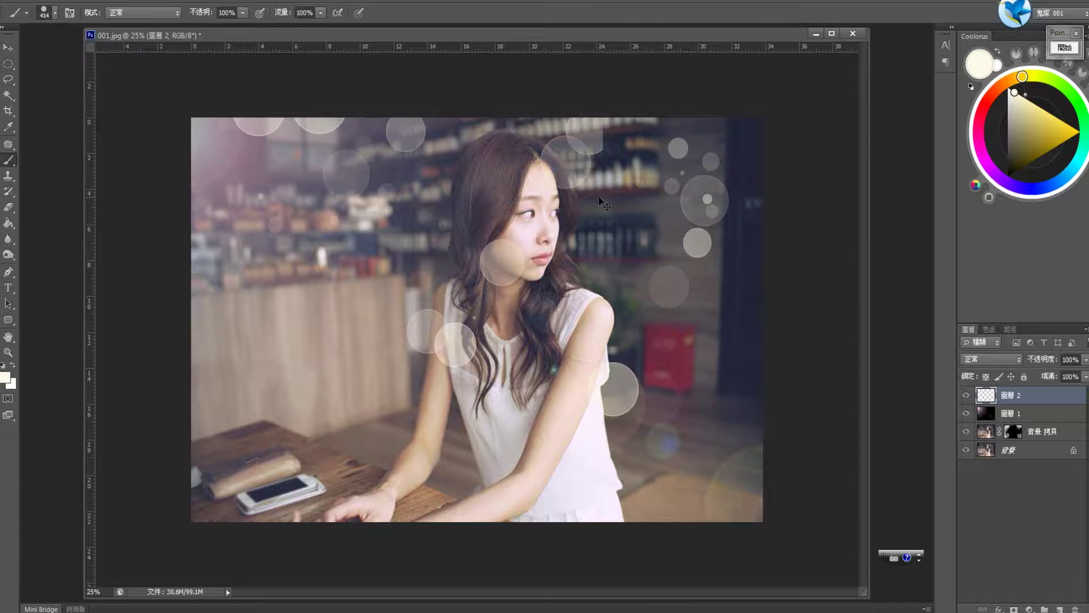
{"action": "key", "text": "ctrl+z"}
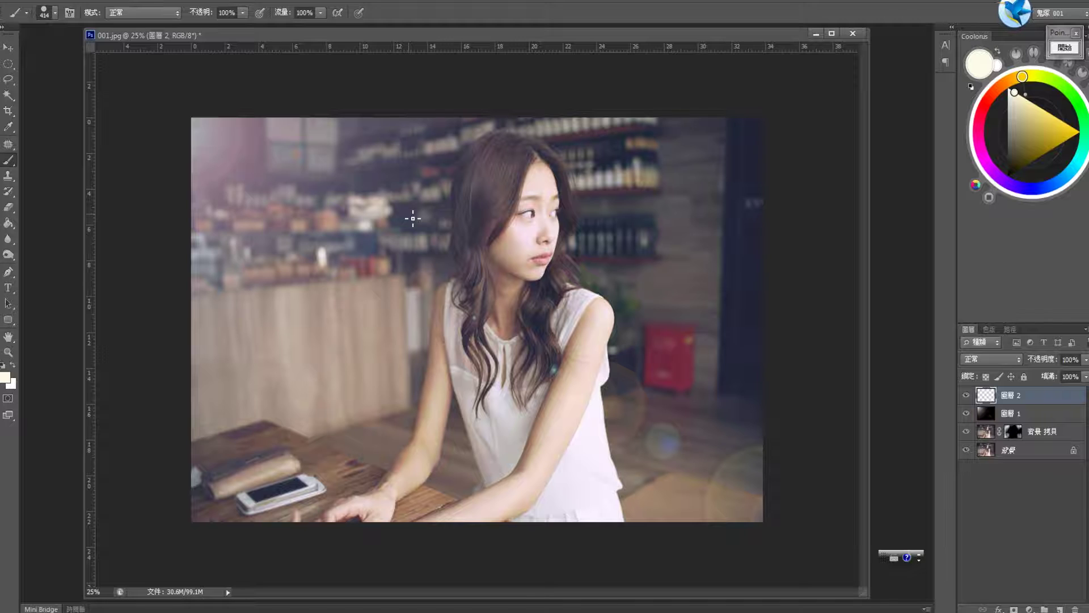
{"action": "key", "text": "3"}
{"action": "left_click", "coordinate": [428, 381]}
{"action": "left_click_drag", "start_coordinate": [640, 223], "coordinate": [696, 53]}
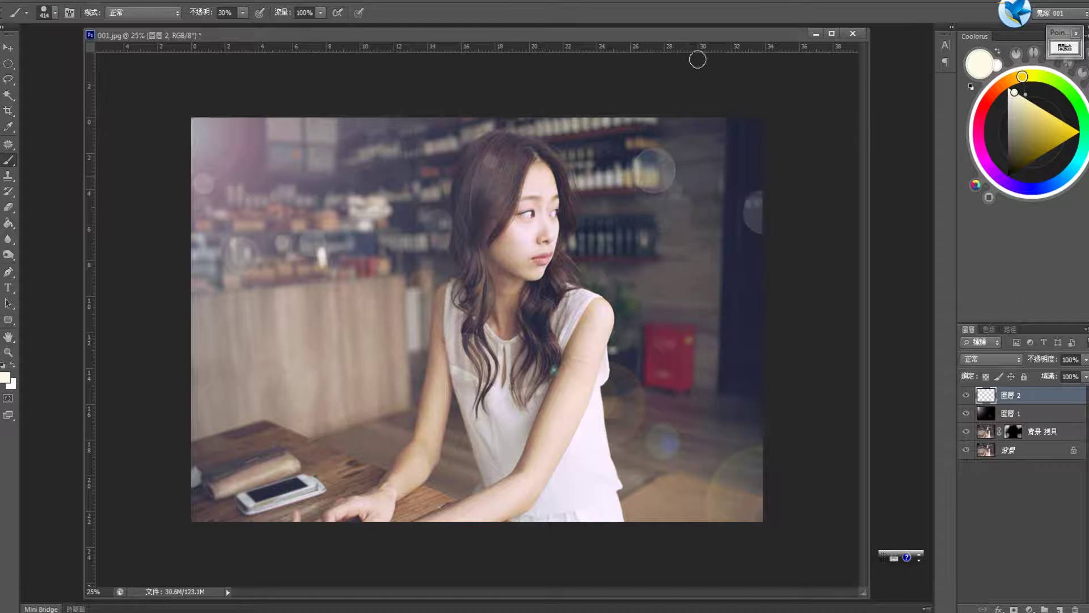
{"action": "key", "text": "bracketright"}
{"action": "key", "text": "bracketright"}
{"action": "key", "text": "bracketright"}
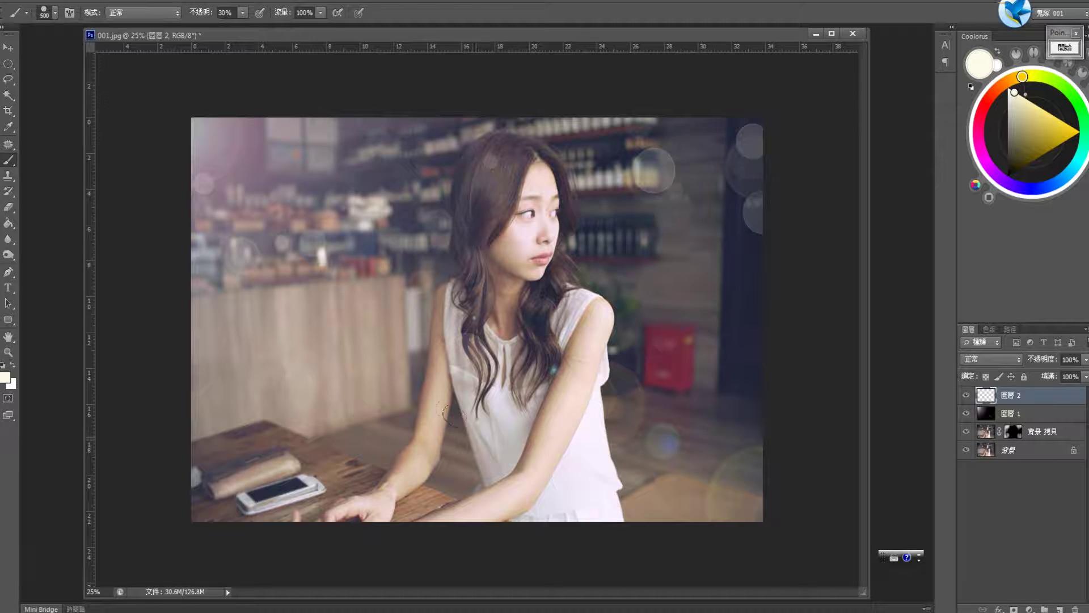
{"action": "left_click", "coordinate": [317, 318]}
{"action": "key", "text": "ctrl+alt+z"}
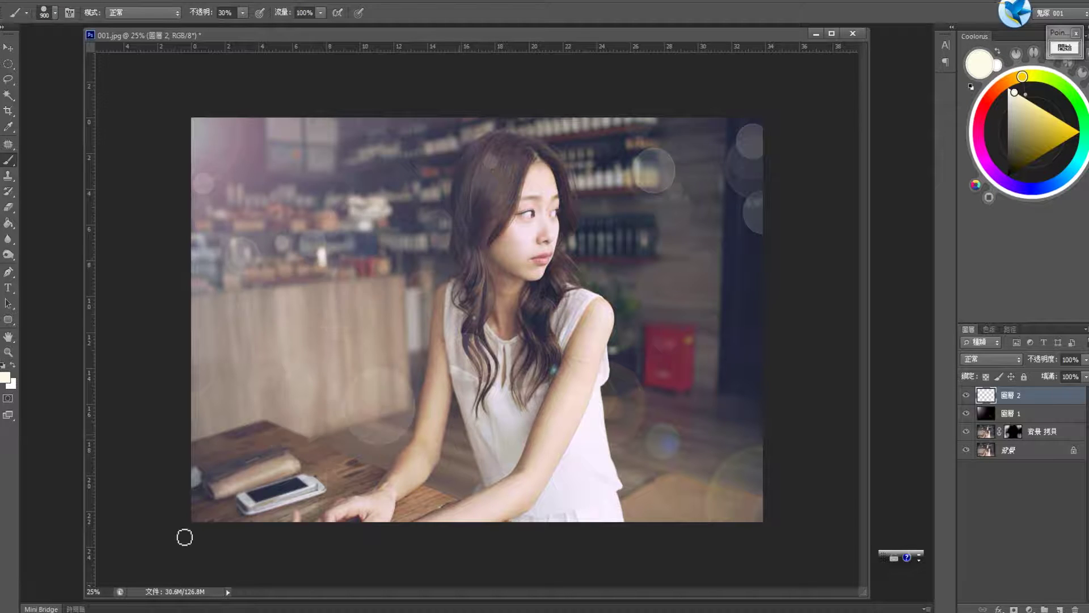
{"action": "key", "text": "ctrl+alt+z"}
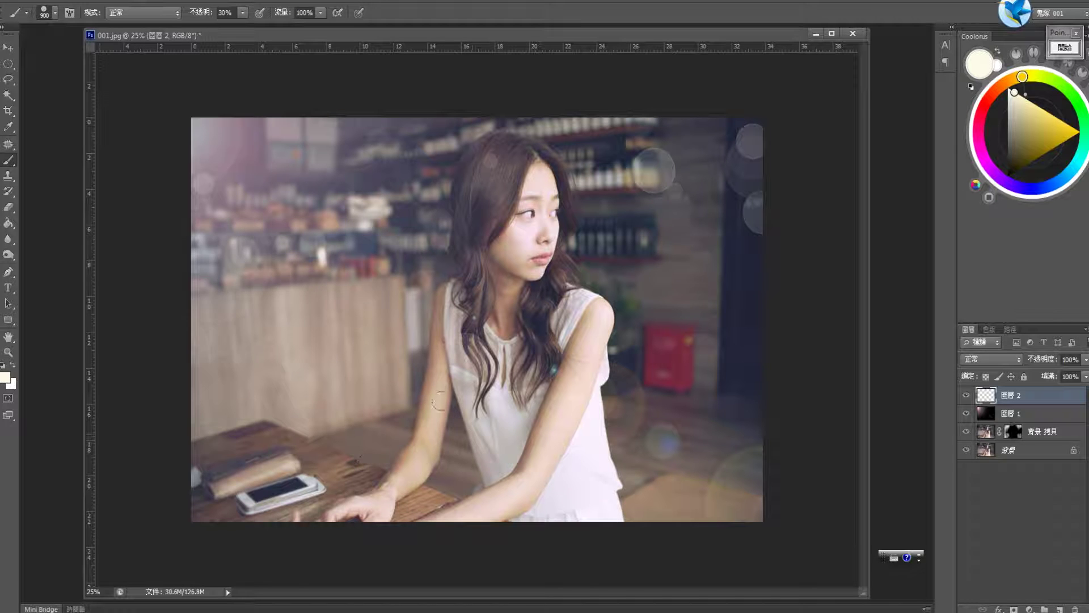
Step: Place soft bokeh circles near the hair, table and lower photo, undoing unwanted placements
{"action": "left_click", "coordinate": [465, 431]}
{"action": "key", "text": "ctrl+z"}
{"action": "left_click", "coordinate": [483, 452]}
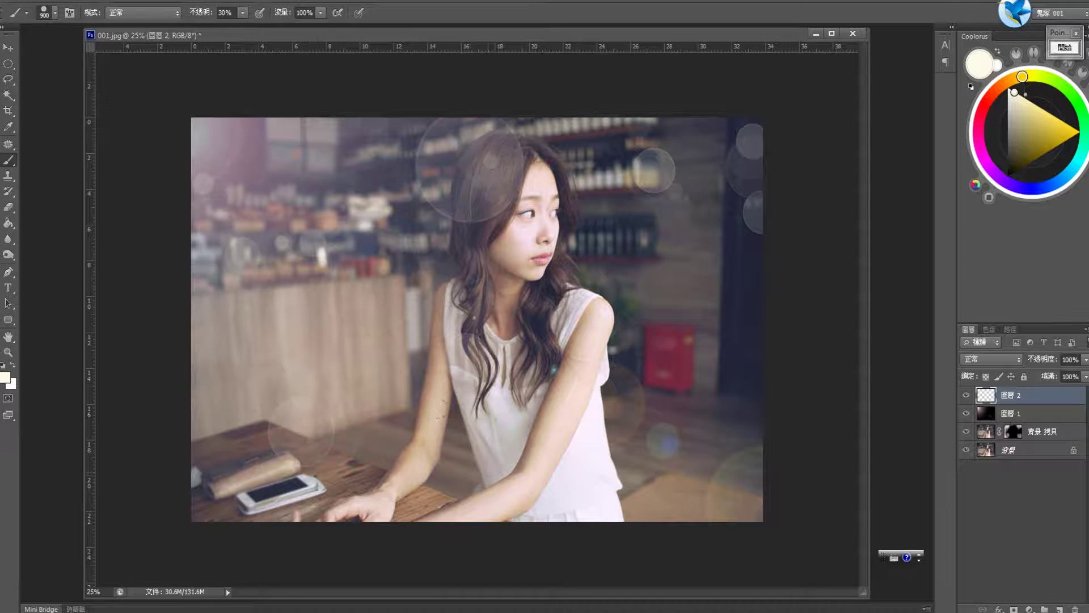
{"action": "key", "text": "ctrl+z"}
{"action": "left_click", "coordinate": [392, 452]}
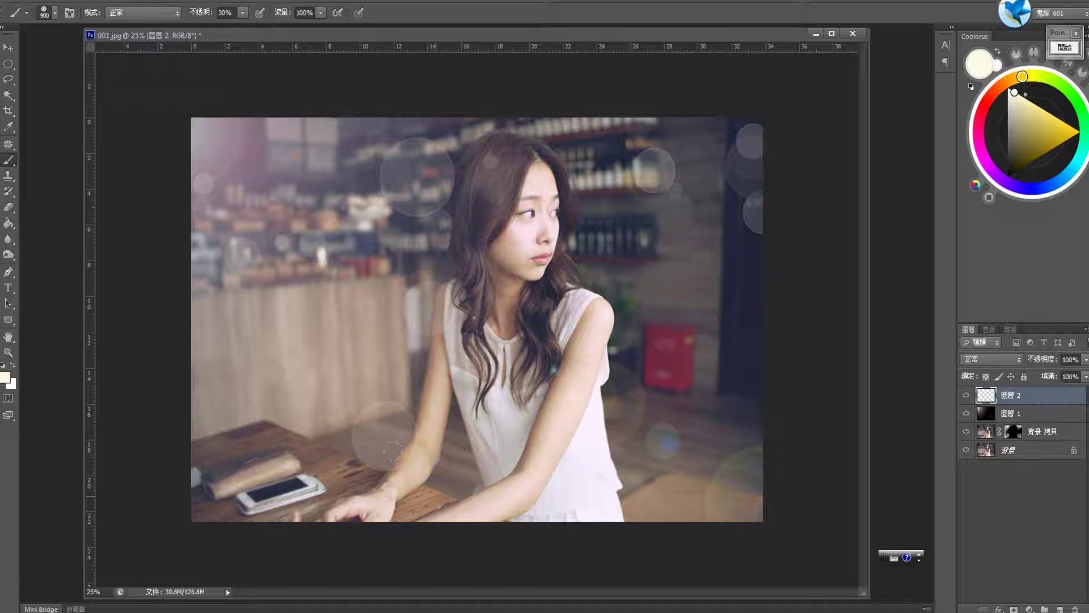
{"action": "key", "text": "ctrl+z"}
{"action": "left_click", "coordinate": [505, 498]}
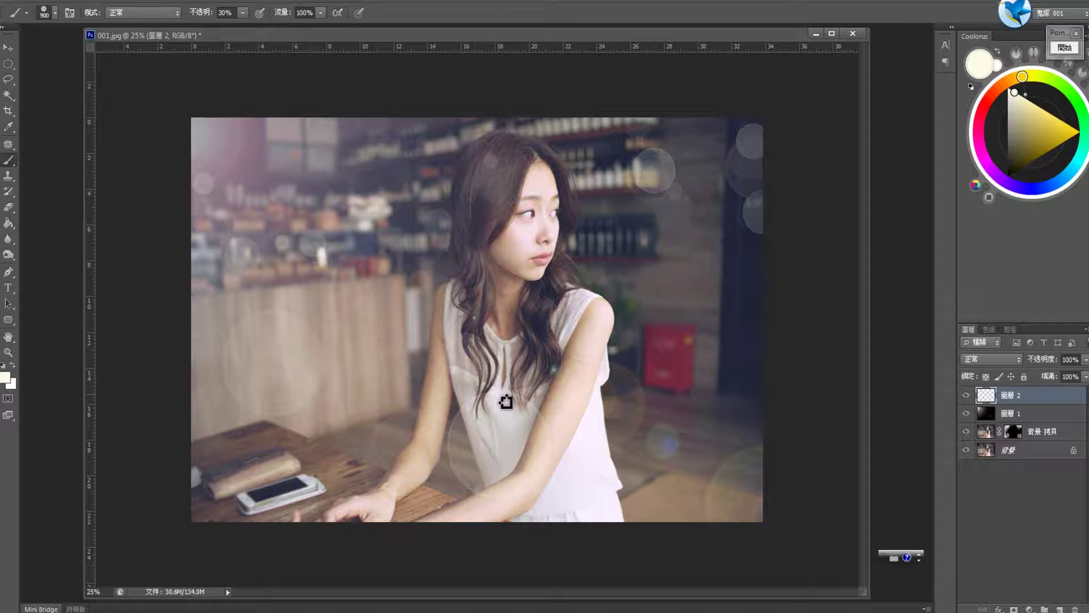
{"action": "key", "text": "e"}
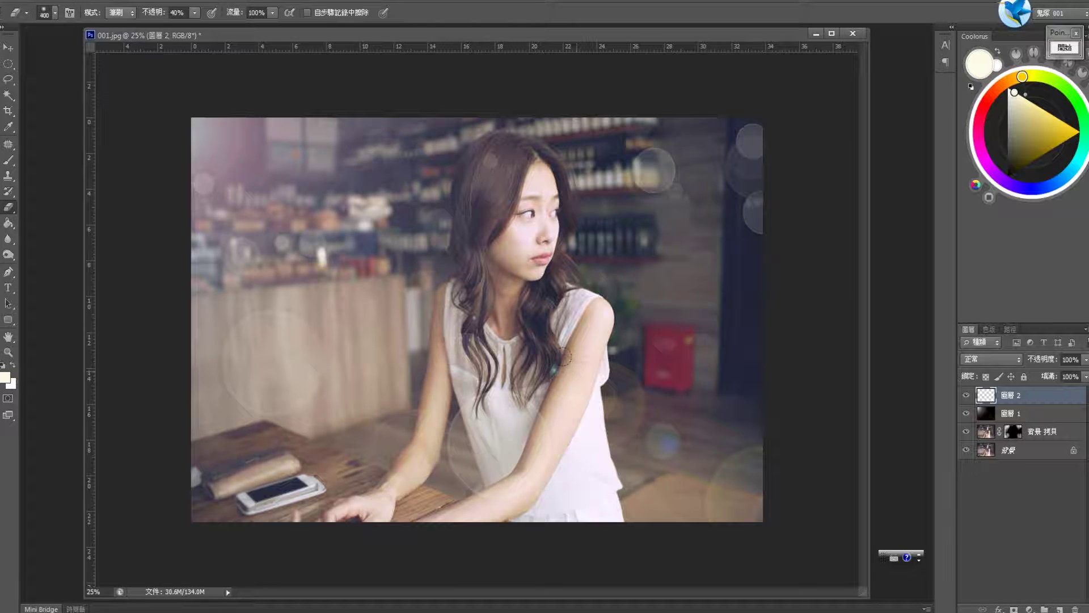
Step: Erase the bokeh circles along the photo's right edge with a 400 px eraser
{"action": "key", "text": "bracketright"}
{"action": "left_click_drag", "start_coordinate": [723, 245], "coordinate": [740, 162]}
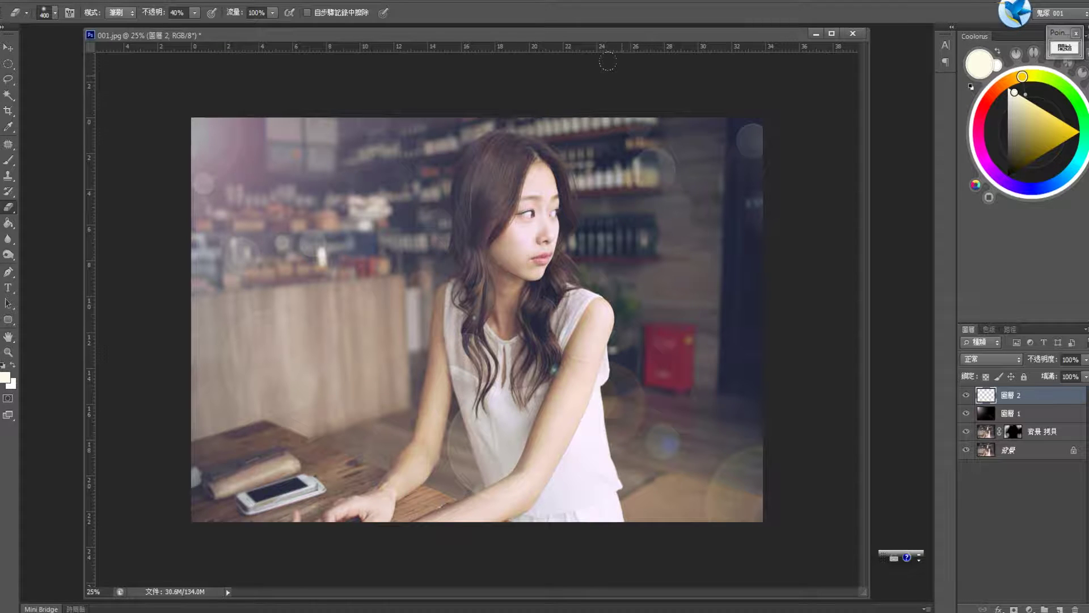
{"action": "left_click", "coordinate": [1030, 609]}
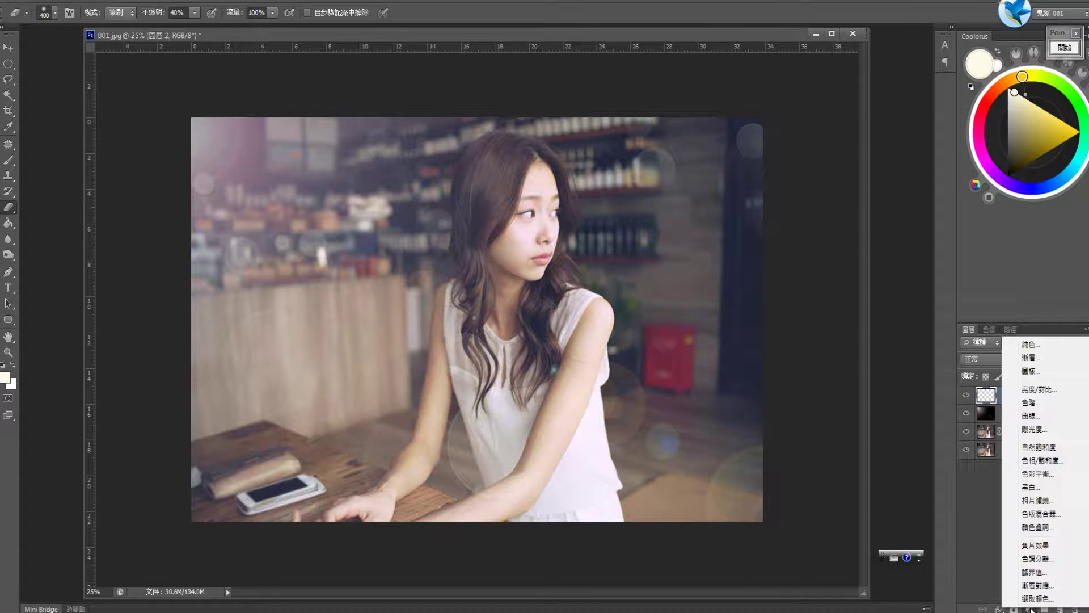
Step: Add a Solid Color fill layer in blue-violet RGB 98, 93, 238
{"action": "left_click", "coordinate": [1030, 344]}
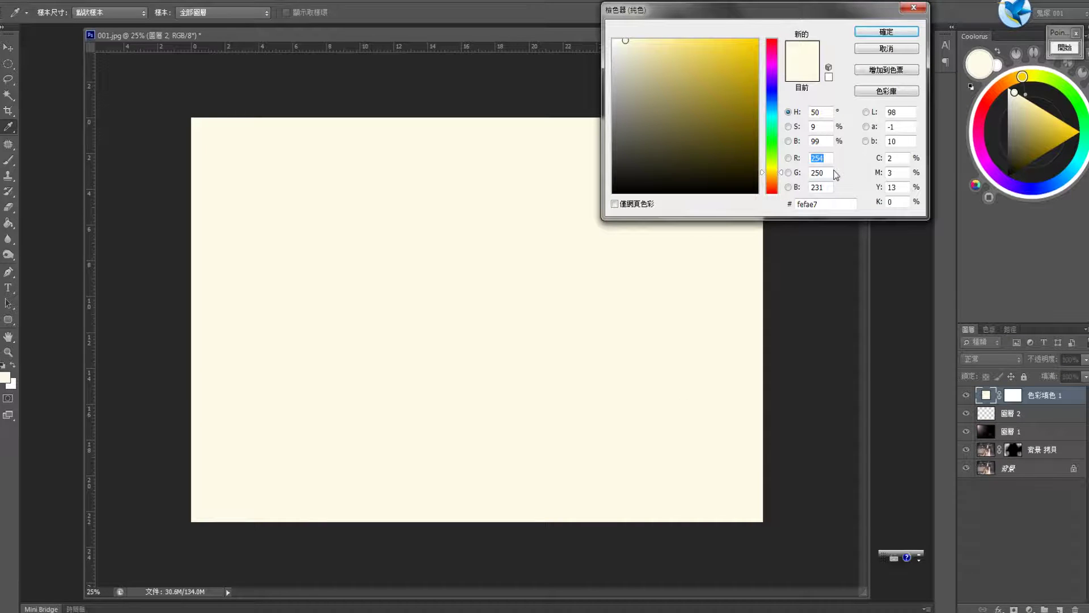
{"action": "type", "text": "98"}
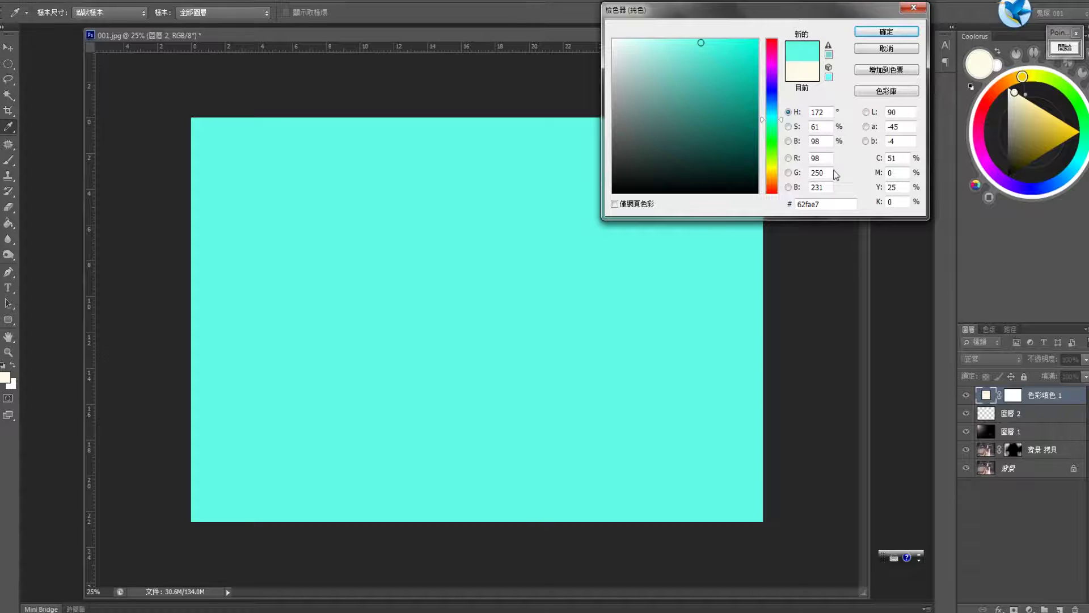
{"action": "double_click", "coordinate": [833, 172]}
{"action": "type", "text": "93"}
{"action": "key", "text": "Tab"}
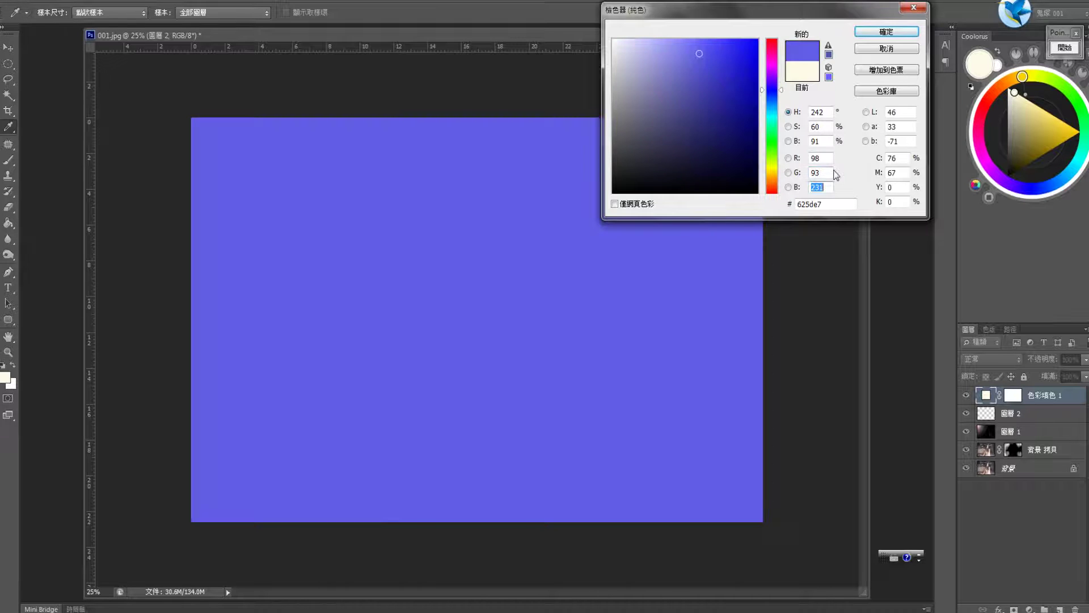
{"action": "type", "text": "238"}
{"action": "key", "text": "Return"}
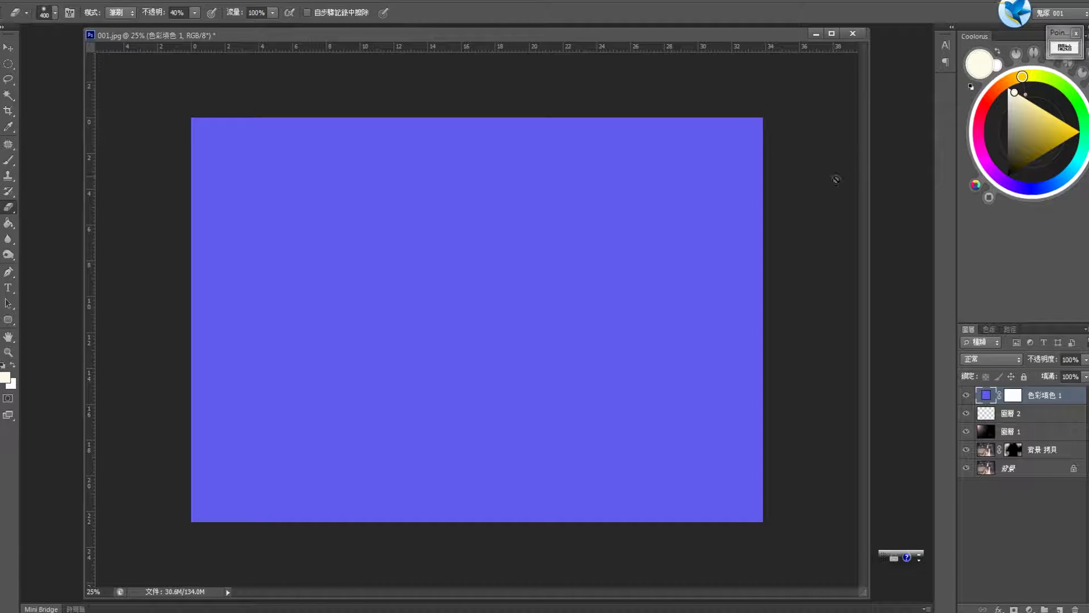
Step: Set the Color Fill 1 layer's blend mode to Screen
{"action": "left_click", "coordinate": [986, 356]}
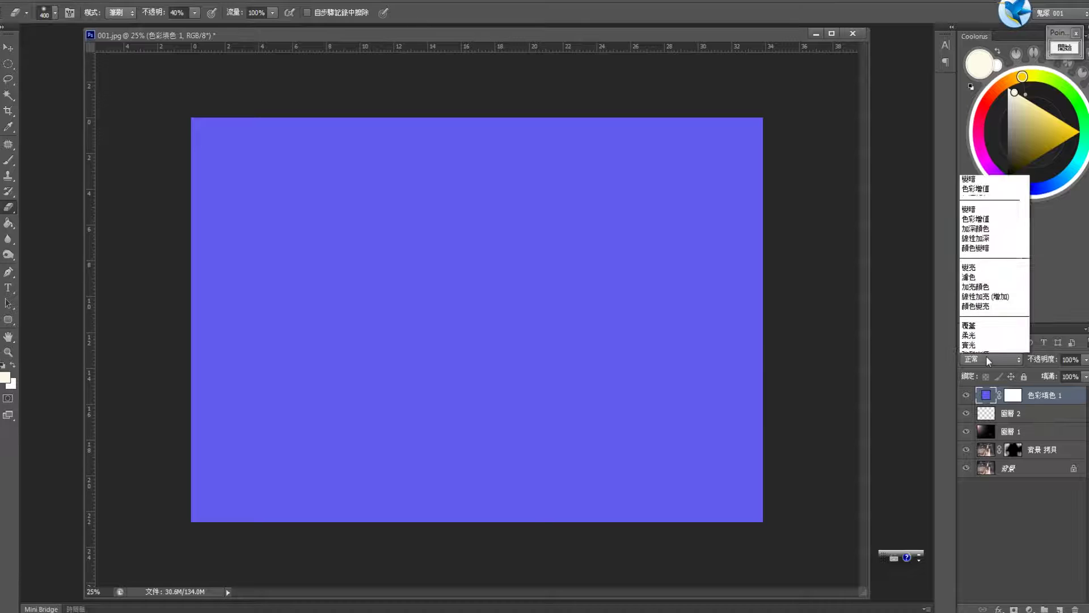
{"action": "left_click", "coordinate": [988, 142]}
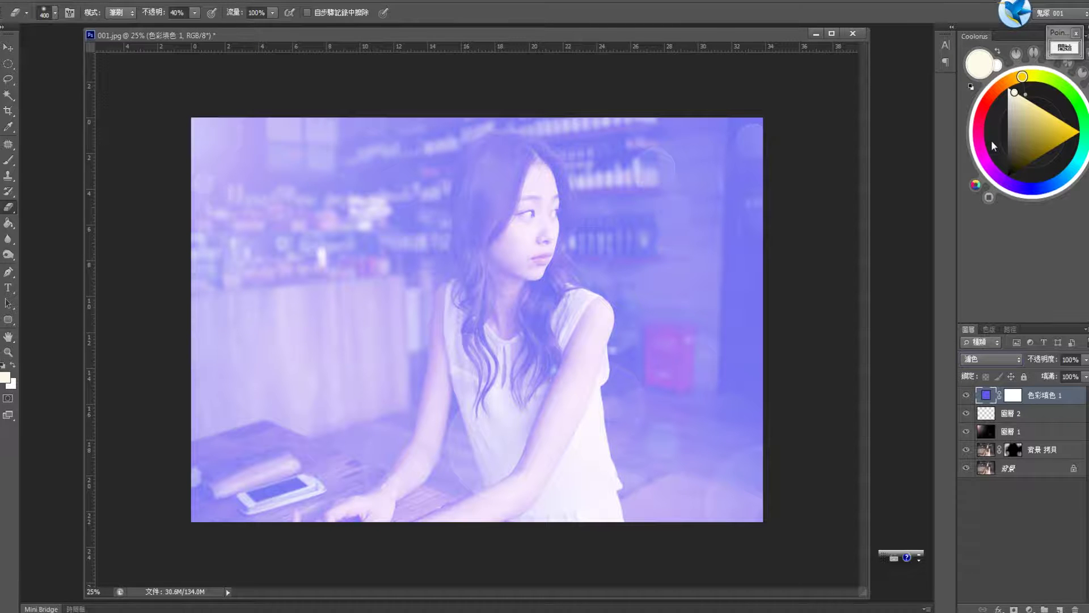
{"action": "mouse_move", "coordinate": [949, 606]}
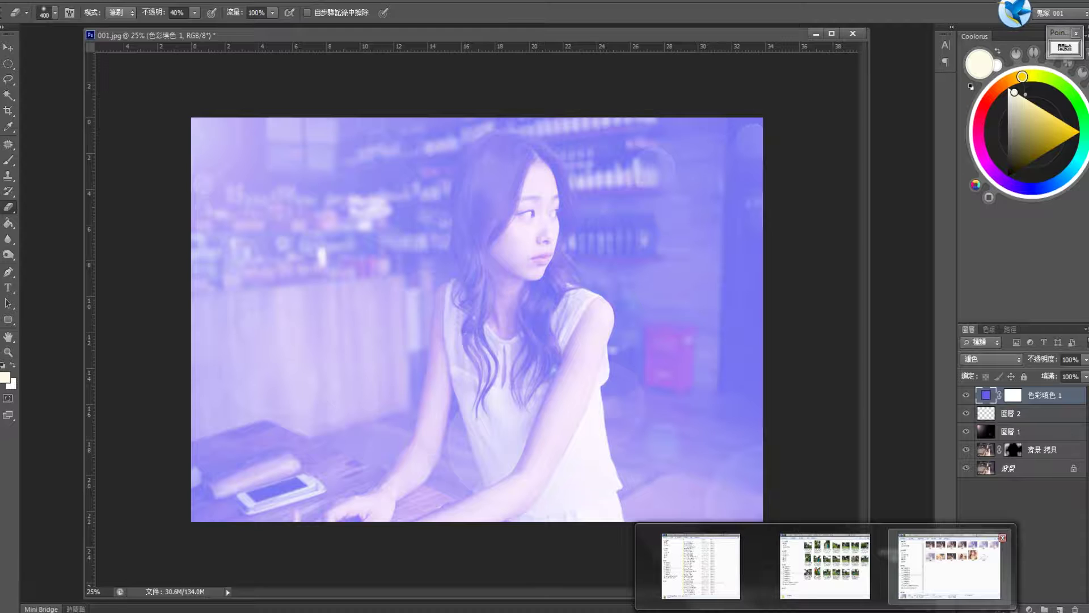
{"action": "left_click", "coordinate": [948, 567]}
{"action": "left_click", "coordinate": [655, 295]}
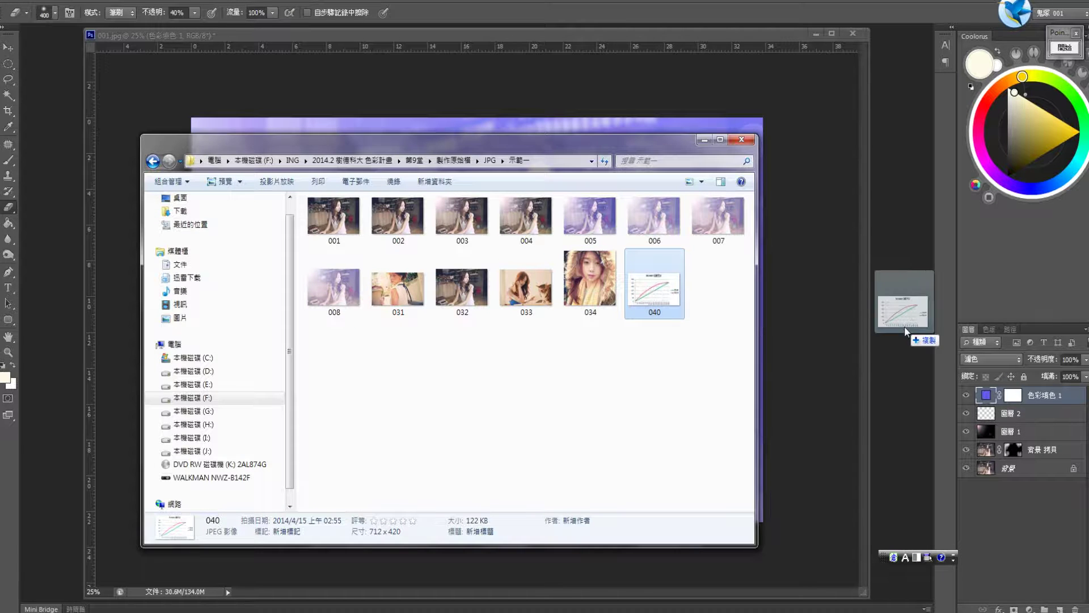
{"action": "left_click_drag", "start_coordinate": [655, 284], "coordinate": [905, 326]}
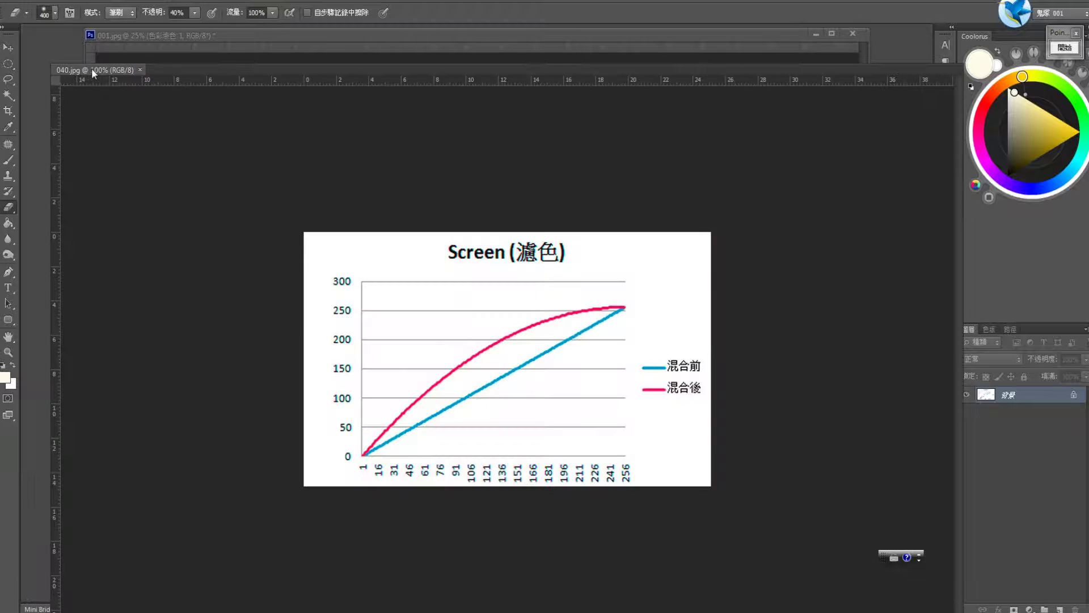
{"action": "left_click_drag", "start_coordinate": [62, 30], "coordinate": [91, 68]}
{"action": "left_click_drag", "start_coordinate": [233, 67], "coordinate": [332, 110]}
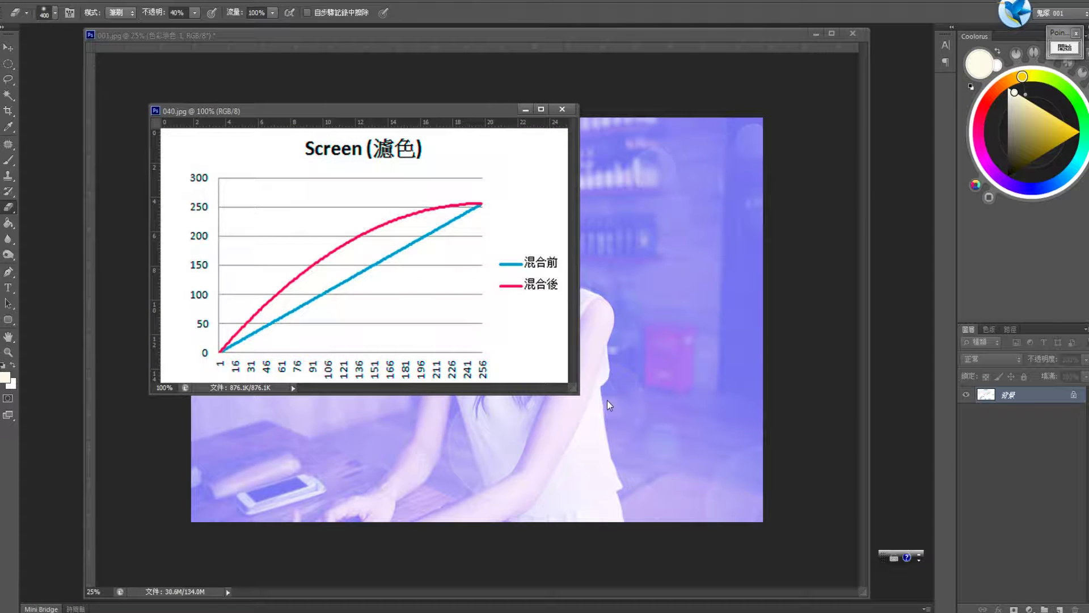
{"action": "left_click_drag", "start_coordinate": [572, 389], "coordinate": [791, 534]}
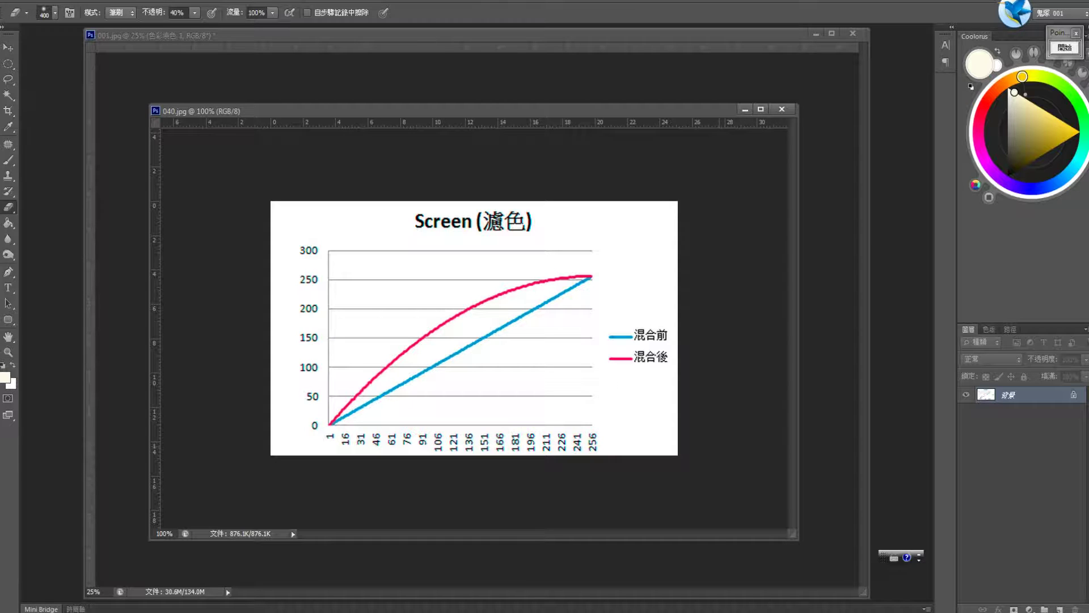
{"action": "left_click", "coordinate": [1065, 48]}
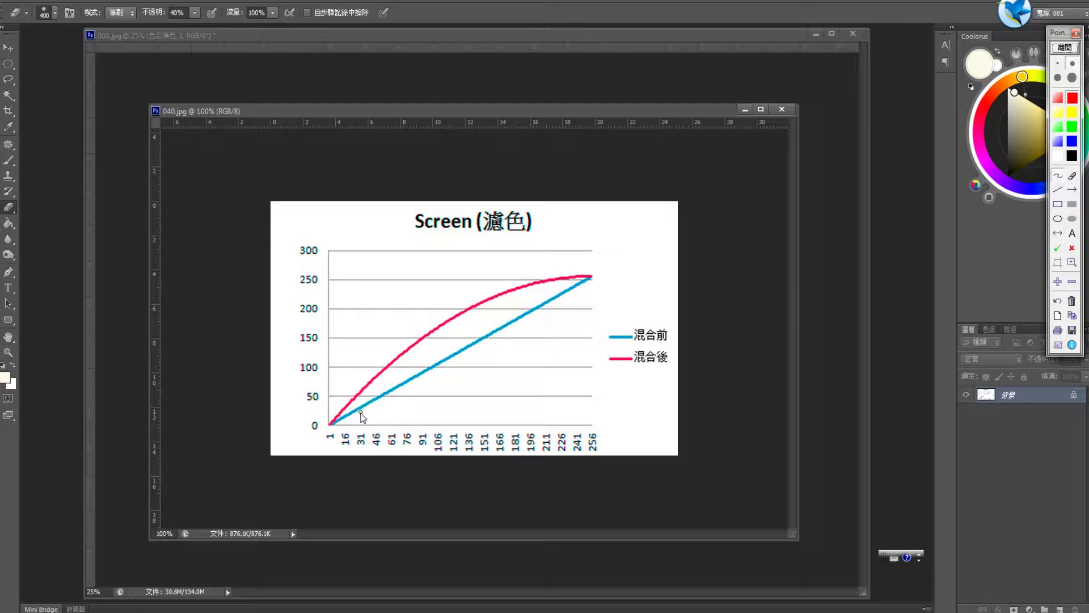
{"action": "mouse_move", "coordinate": [357, 404]}
{"action": "left_mouse_down"}
{"action": "mouse_move", "coordinate": [363, 413]}
{"action": "mouse_move", "coordinate": [360, 387]}
{"action": "left_mouse_up"}
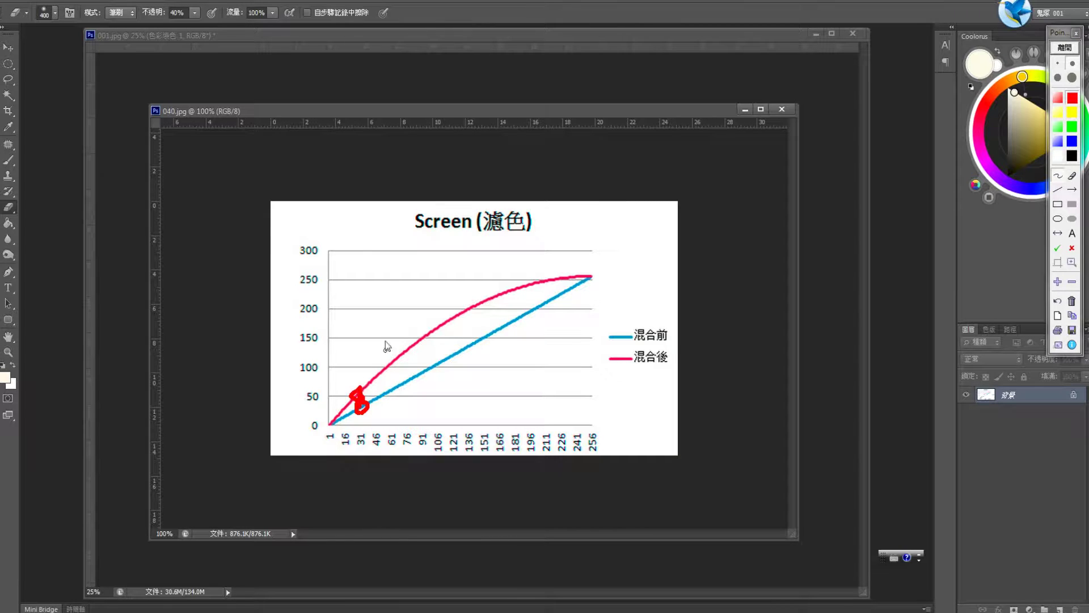
{"action": "mouse_move", "coordinate": [357, 232]}
{"action": "left_mouse_down"}
{"action": "mouse_move", "coordinate": [357, 264]}
{"action": "mouse_move", "coordinate": [374, 266]}
{"action": "mouse_move", "coordinate": [358, 339]}
{"action": "left_mouse_up"}
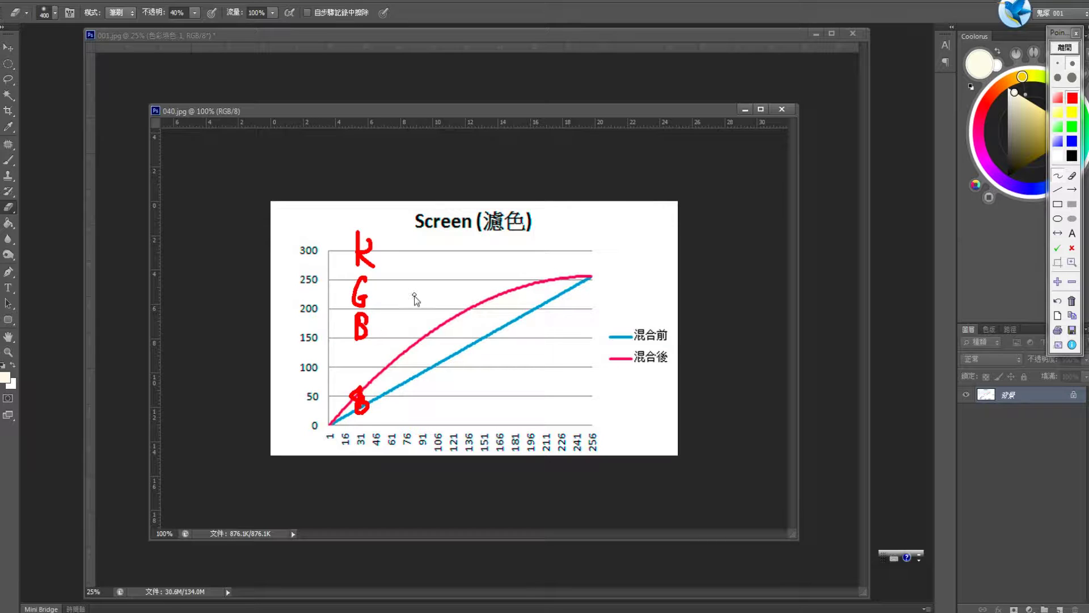
{"action": "left_click_drag", "start_coordinate": [334, 423], "coordinate": [593, 270]}
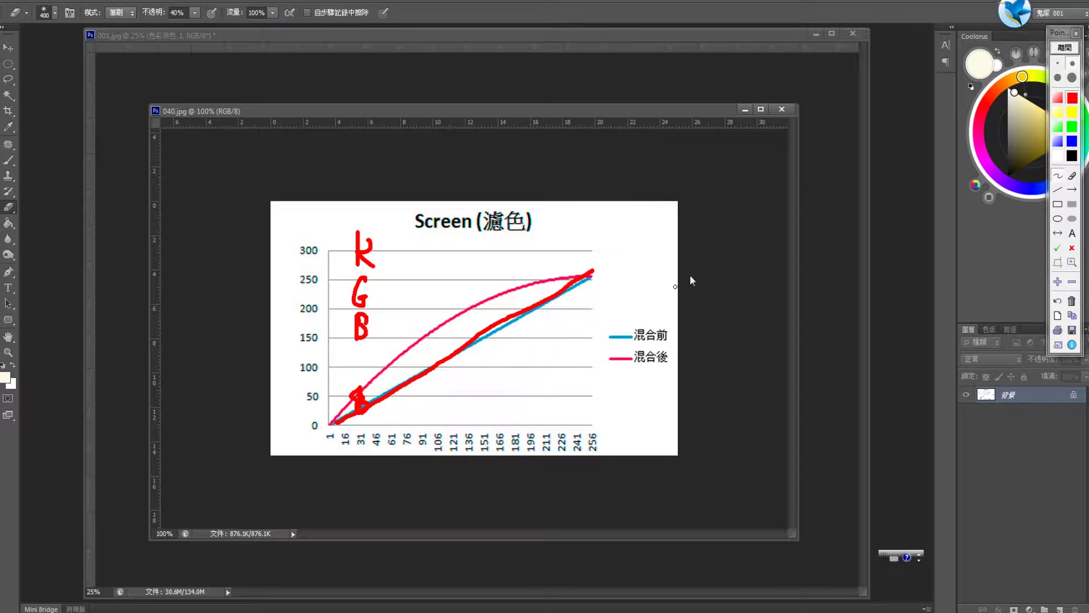
{"action": "left_click", "coordinate": [1065, 47]}
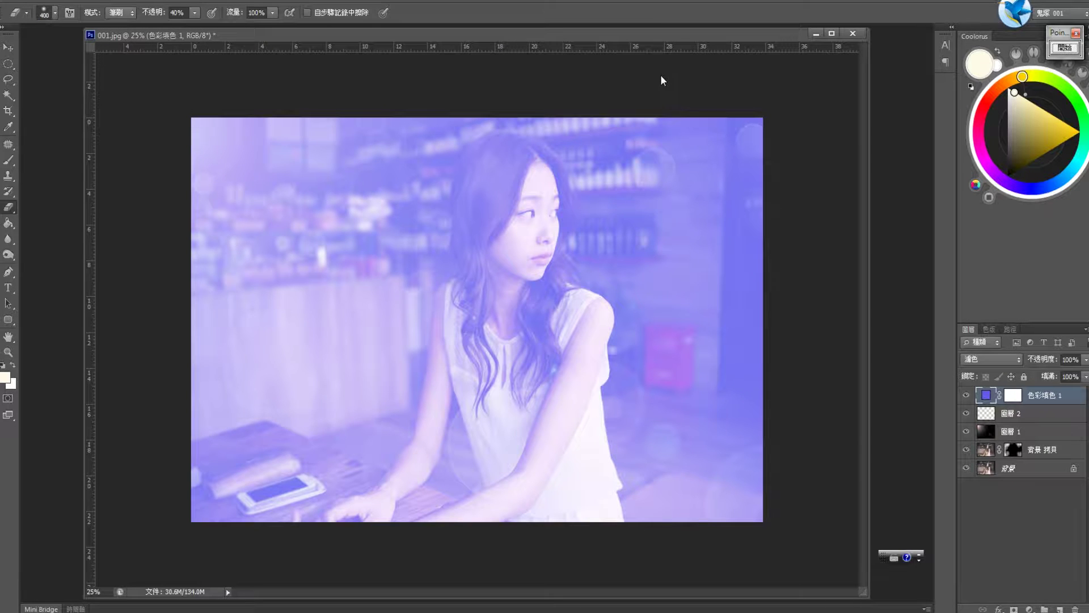
Step: Set Color Fill 1's opacity to 60% in the Layers panel
{"action": "left_click", "coordinate": [1065, 359]}
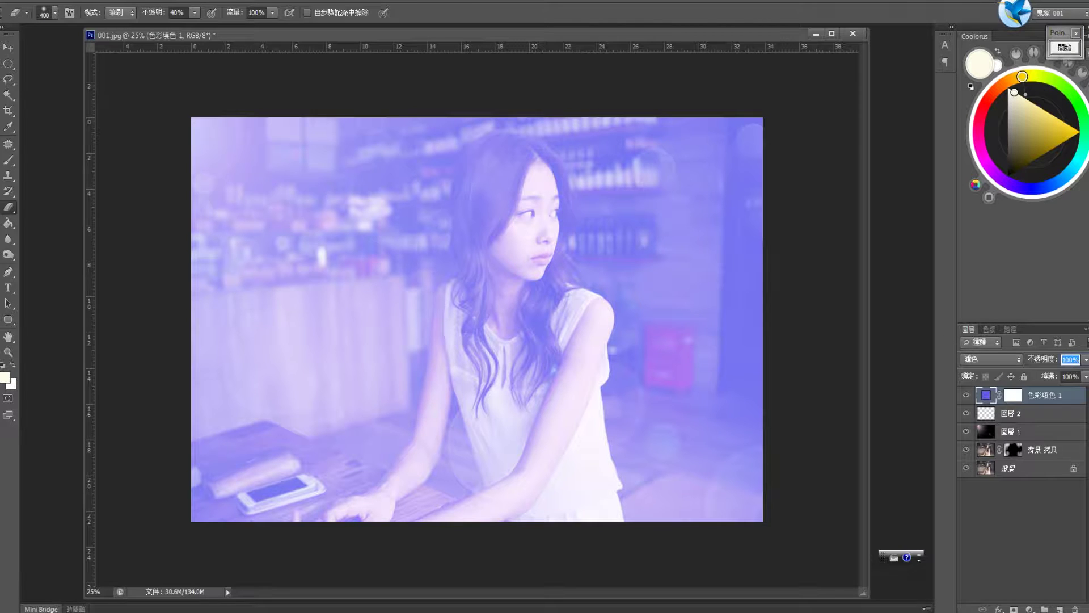
{"action": "type", "text": "60"}
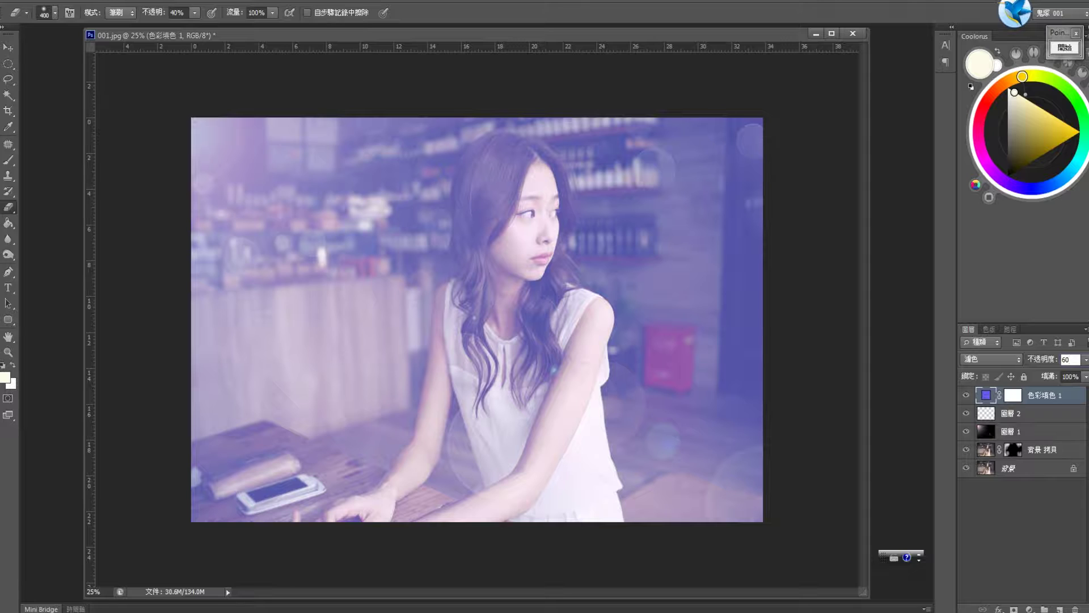
{"action": "key", "text": "Return"}
Step: Add a second Solid Color fill layer in pale yellow RGB 255, 250, 202 (#fffaca)
{"action": "left_click", "coordinate": [1030, 610]}
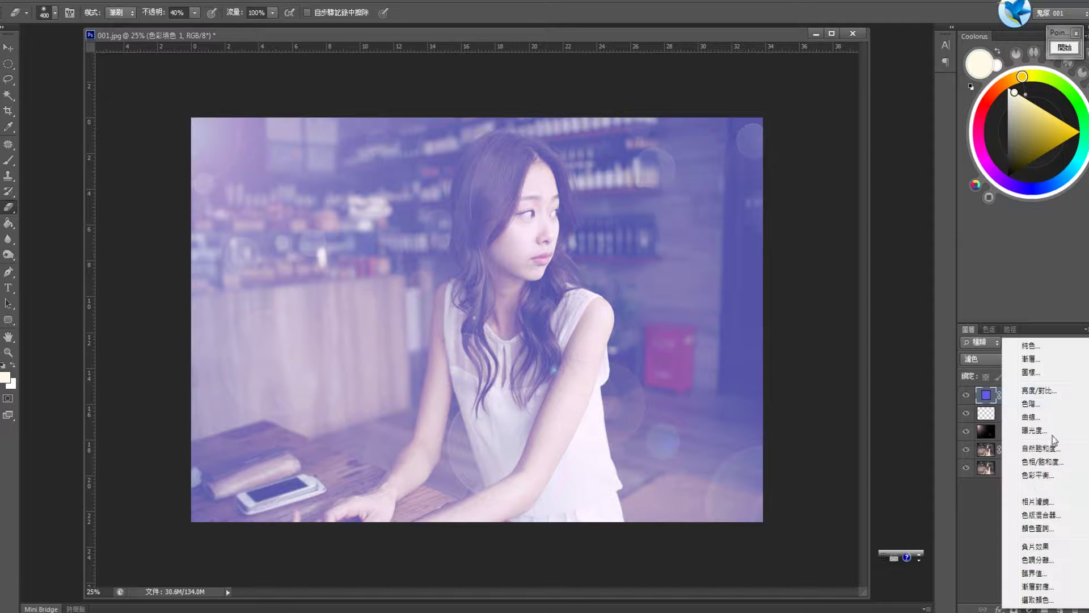
{"action": "left_click", "coordinate": [1052, 348]}
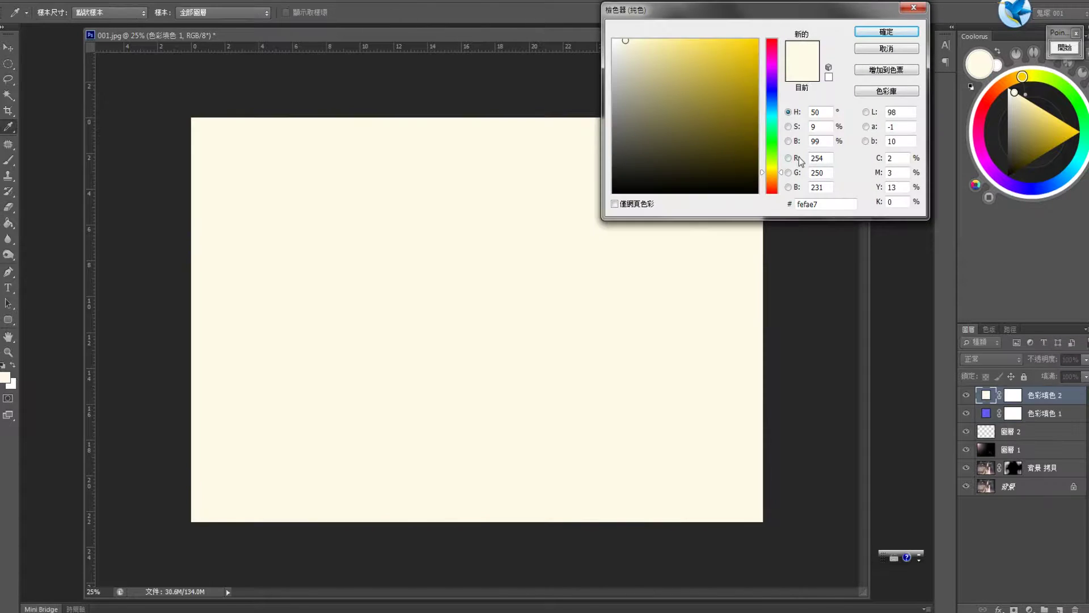
{"action": "left_click_drag", "start_coordinate": [824, 159], "coordinate": [769, 154]}
{"action": "type", "text": "2"}
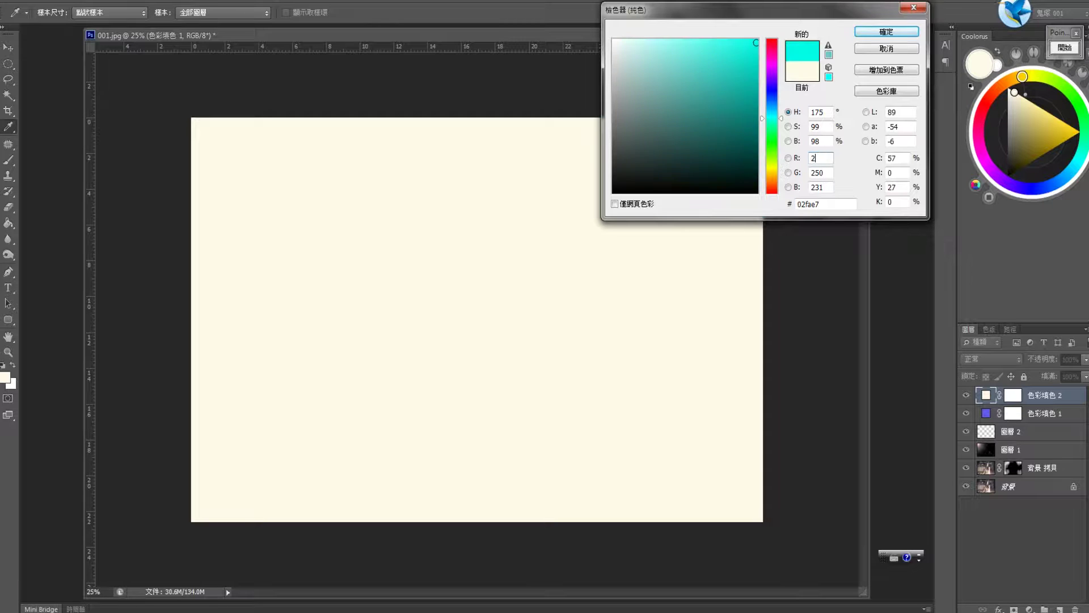
{"action": "type", "text": "55"}
{"action": "key", "text": "Tab"}
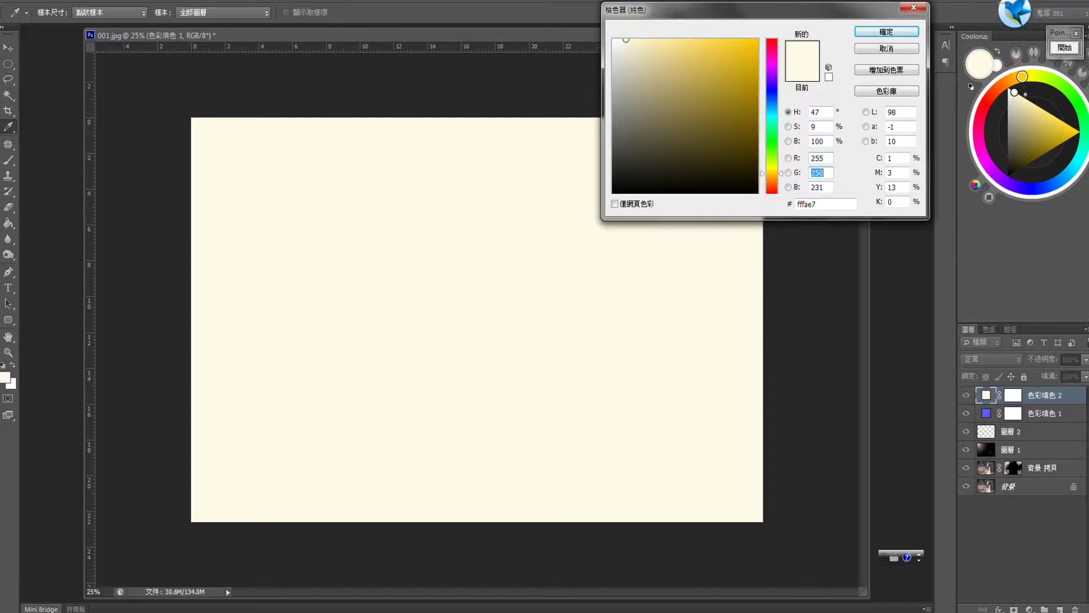
{"action": "type", "text": "250"}
{"action": "key", "text": "Tab"}
{"action": "type", "text": "202"}
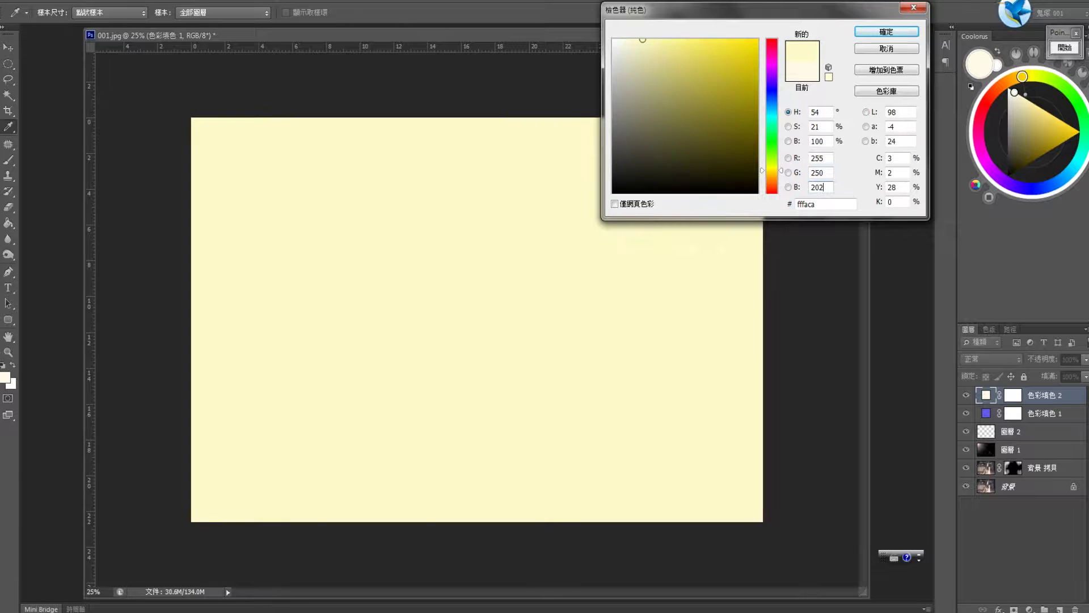
{"action": "key", "text": "Return"}
{"action": "key", "text": "e"}
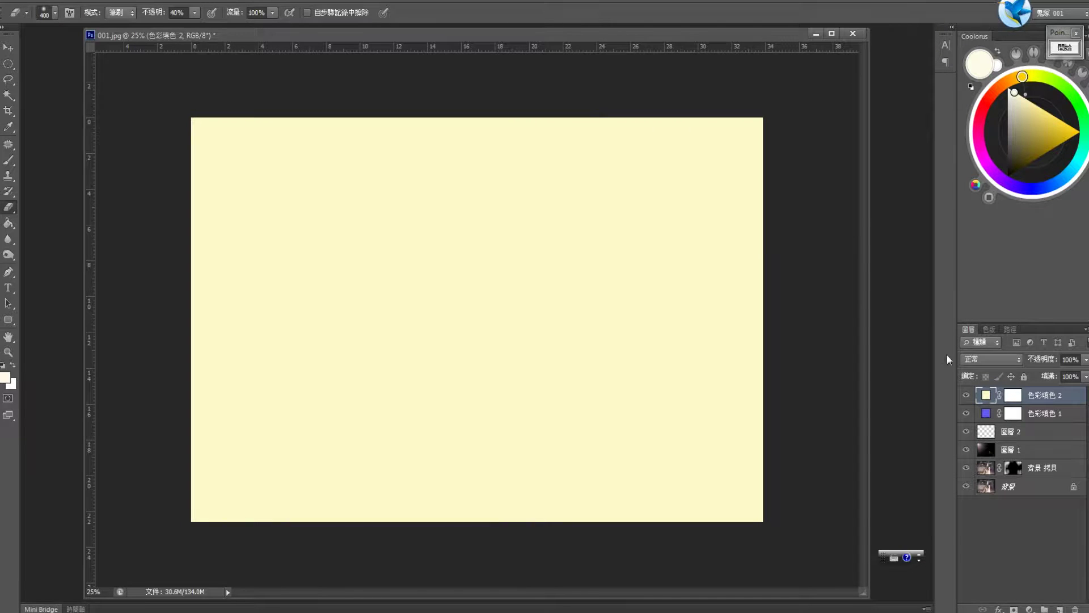
{"action": "left_click", "coordinate": [972, 359]}
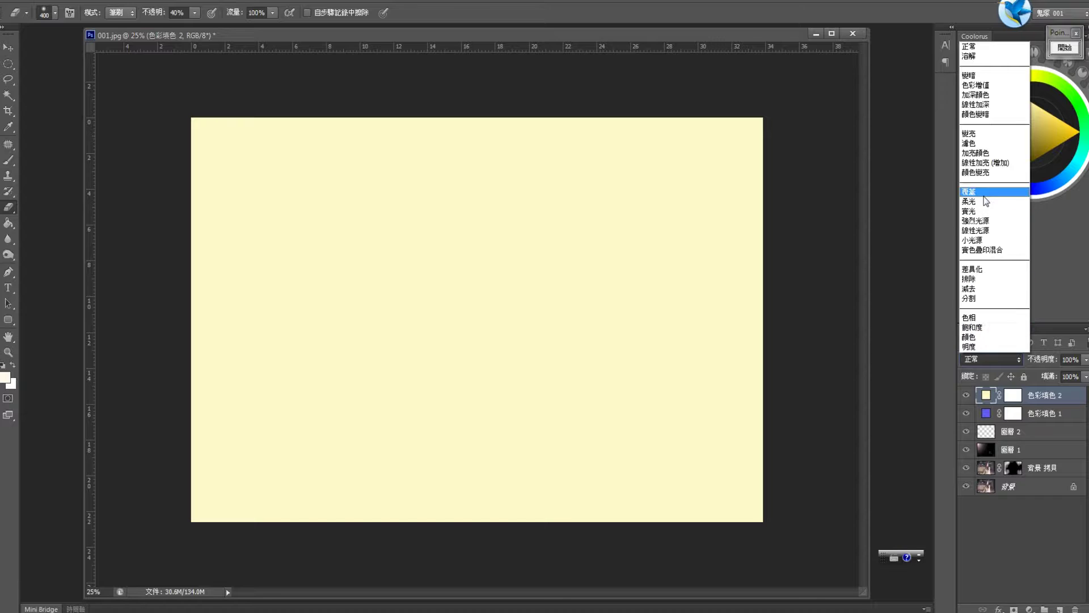
Step: Set Color Fill 2 to Soft Light blend mode with 60% opacity
{"action": "left_click", "coordinate": [987, 203]}
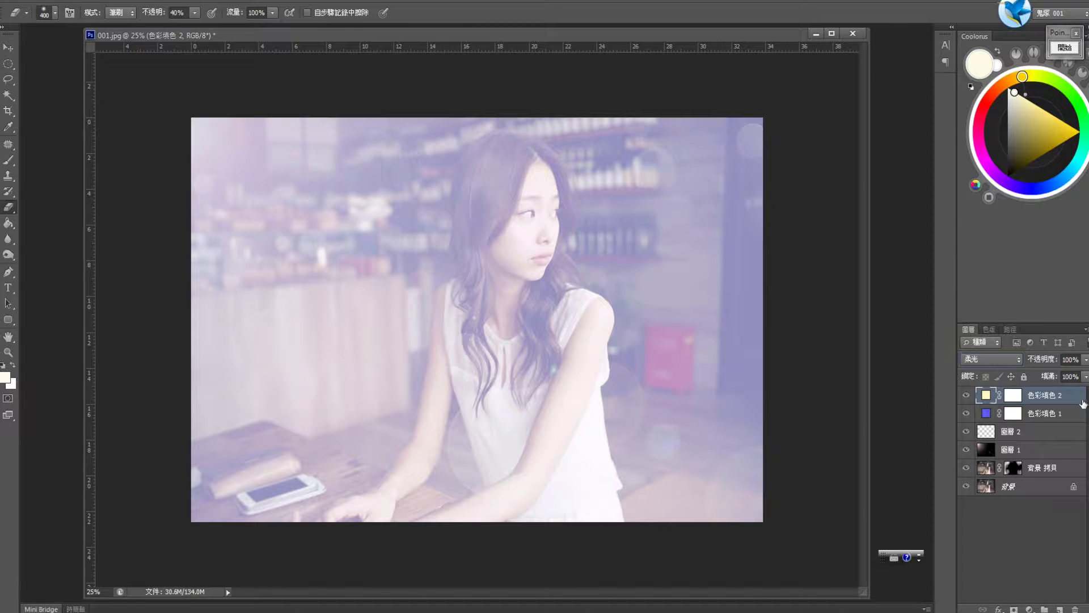
{"action": "left_click", "coordinate": [1072, 359]}
{"action": "type", "text": "60"}
{"action": "key", "text": "Return"}
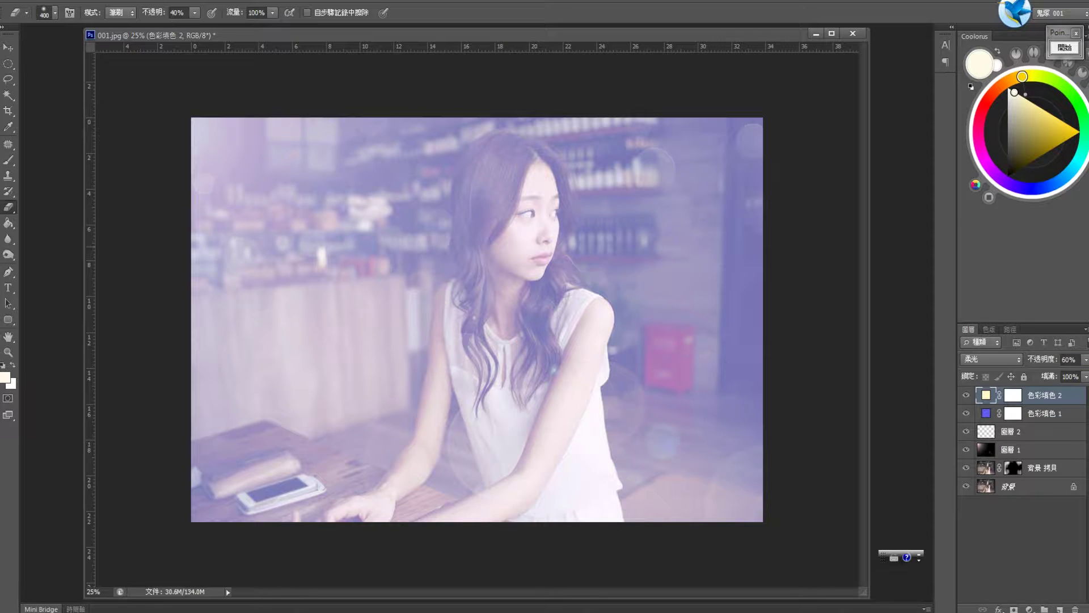
{"action": "left_click", "coordinate": [1065, 48]}
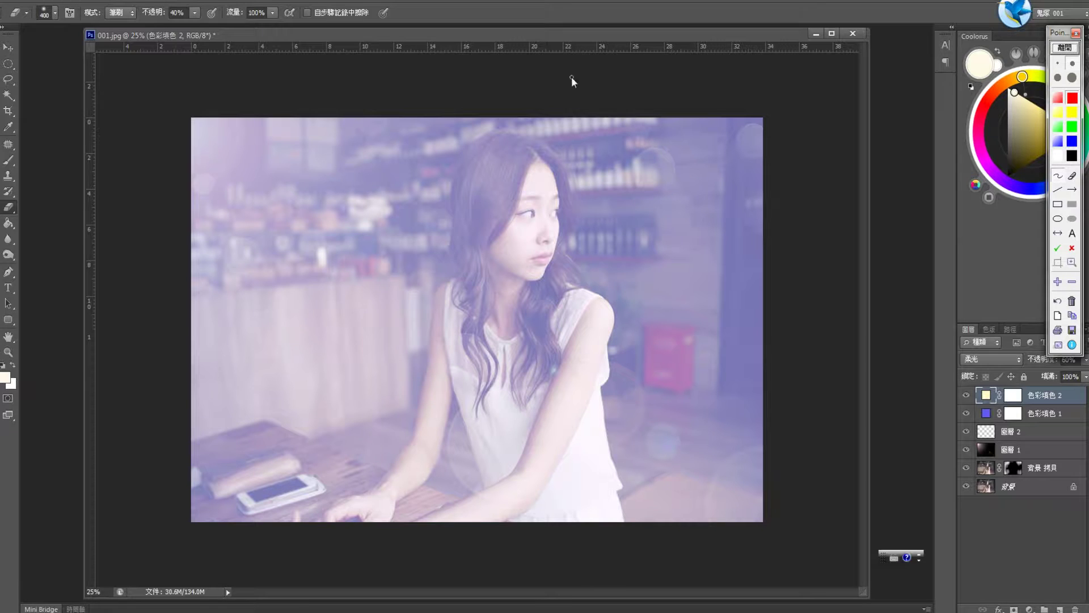
{"action": "left_click_drag", "start_coordinate": [433, 61], "coordinate": [436, 118]}
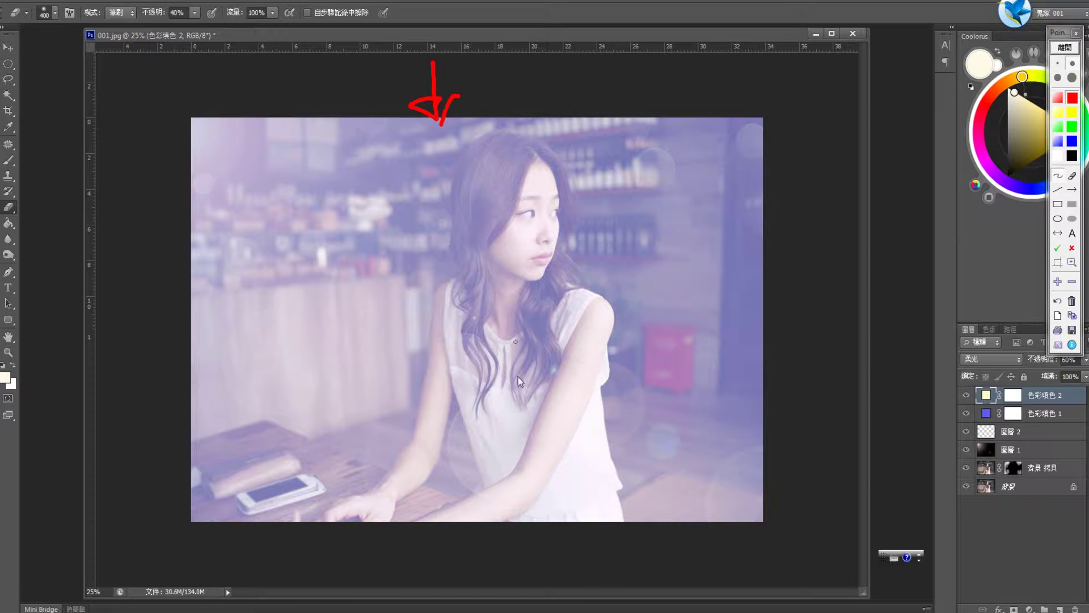
{"action": "mouse_move", "coordinate": [564, 527]}
{"action": "left_mouse_down"}
{"action": "mouse_move", "coordinate": [202, 447]}
{"action": "mouse_move", "coordinate": [663, 424]}
{"action": "mouse_move", "coordinate": [778, 489]}
{"action": "mouse_move", "coordinate": [584, 529]}
{"action": "mouse_move", "coordinate": [475, 522]}
{"action": "left_mouse_up"}
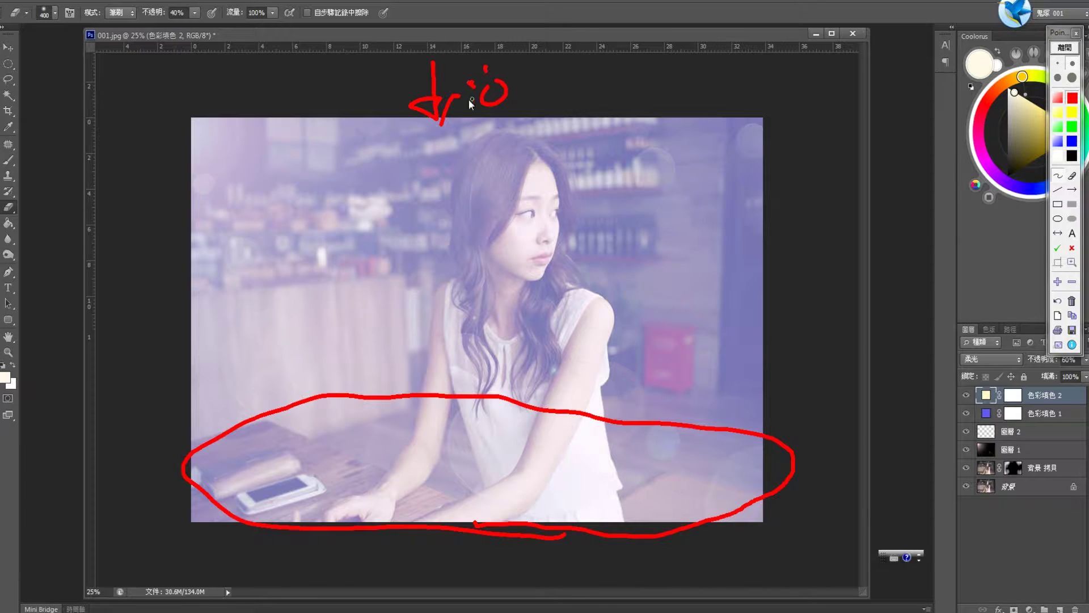
{"action": "left_click_drag", "start_coordinate": [493, 118], "coordinate": [514, 118]}
{"action": "left_click", "coordinate": [514, 104]}
{"action": "left_click_drag", "start_coordinate": [396, 438], "coordinate": [424, 436]}
{"action": "mouse_move", "coordinate": [401, 420]}
{"action": "left_mouse_down"}
{"action": "mouse_move", "coordinate": [404, 457]}
{"action": "mouse_move", "coordinate": [418, 467]}
{"action": "left_mouse_up"}
{"action": "mouse_move", "coordinate": [405, 466]}
{"action": "left_mouse_down"}
{"action": "mouse_move", "coordinate": [397, 508]}
{"action": "mouse_move", "coordinate": [422, 514]}
{"action": "left_mouse_up"}
{"action": "mouse_move", "coordinate": [363, 141]}
{"action": "left_mouse_down"}
{"action": "mouse_move", "coordinate": [366, 183]}
{"action": "mouse_move", "coordinate": [376, 147]}
{"action": "left_mouse_up"}
{"action": "left_click_drag", "start_coordinate": [400, 142], "coordinate": [370, 170]}
{"action": "left_click_drag", "start_coordinate": [399, 160], "coordinate": [392, 192]}
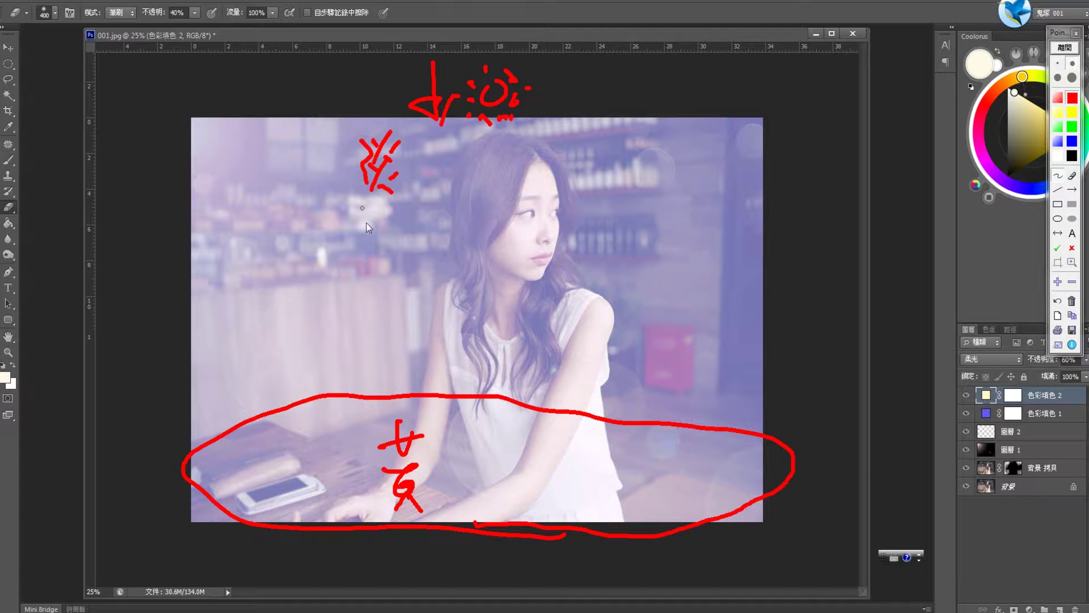
{"action": "left_click_drag", "start_coordinate": [303, 435], "coordinate": [309, 445]}
{"action": "left_click_drag", "start_coordinate": [294, 489], "coordinate": [309, 485]}
{"action": "mouse_move", "coordinate": [319, 432]}
{"action": "left_mouse_down"}
{"action": "mouse_move", "coordinate": [351, 448]}
{"action": "mouse_move", "coordinate": [334, 452]}
{"action": "left_mouse_up"}
{"action": "mouse_move", "coordinate": [325, 442]}
{"action": "left_mouse_down"}
{"action": "mouse_move", "coordinate": [344, 454]}
{"action": "mouse_move", "coordinate": [346, 477]}
{"action": "mouse_move", "coordinate": [321, 507]}
{"action": "left_mouse_up"}
{"action": "mouse_move", "coordinate": [330, 475]}
{"action": "left_mouse_down"}
{"action": "mouse_move", "coordinate": [338, 502]}
{"action": "mouse_move", "coordinate": [362, 498]}
{"action": "left_mouse_up"}
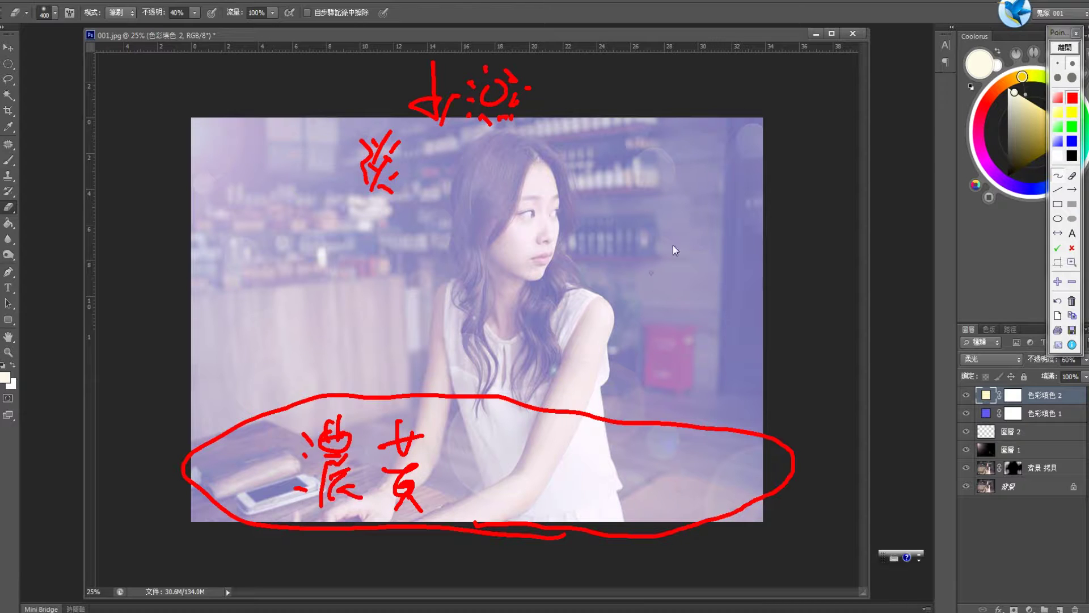
{"action": "left_click", "coordinate": [1069, 50]}
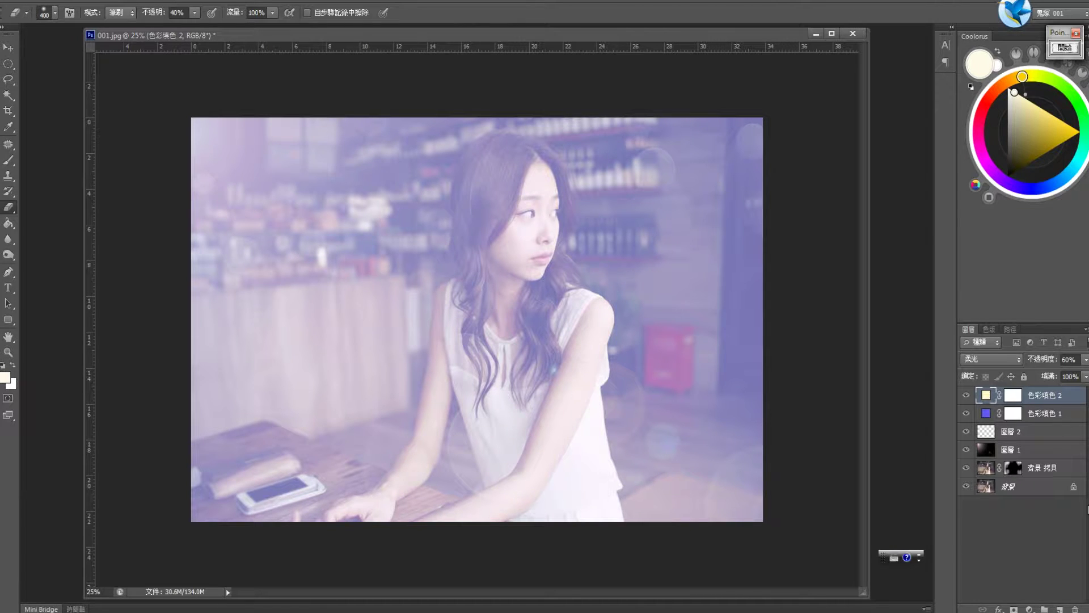
Step: Add a Gradient fill layer and set its left colour stop to brown RGB 146, 111, 57
{"action": "left_click", "coordinate": [1030, 609]}
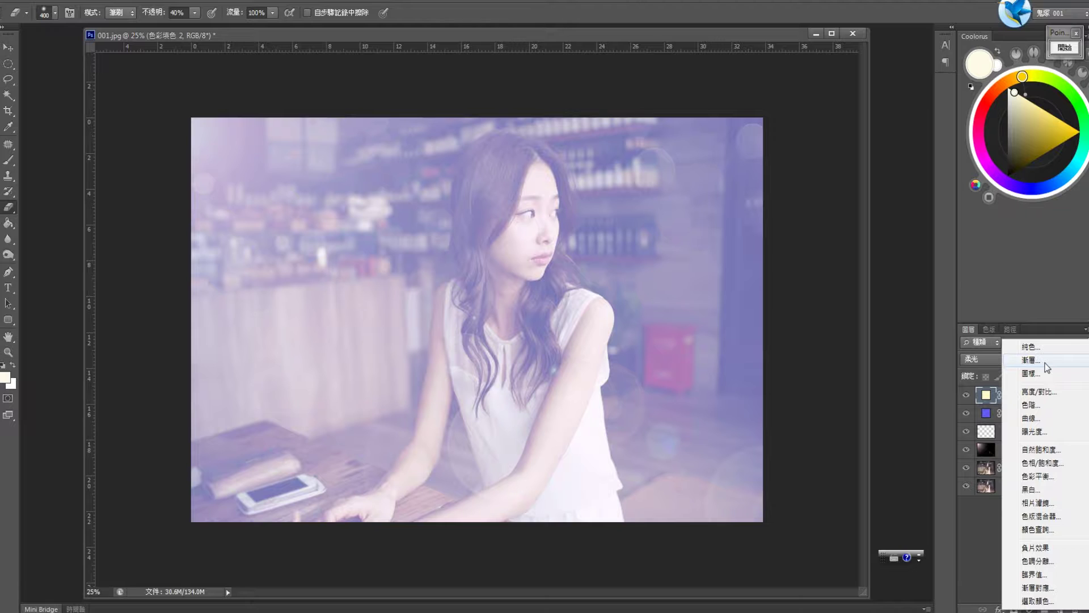
{"action": "left_click", "coordinate": [1045, 362]}
{"action": "left_click", "coordinate": [779, 225]}
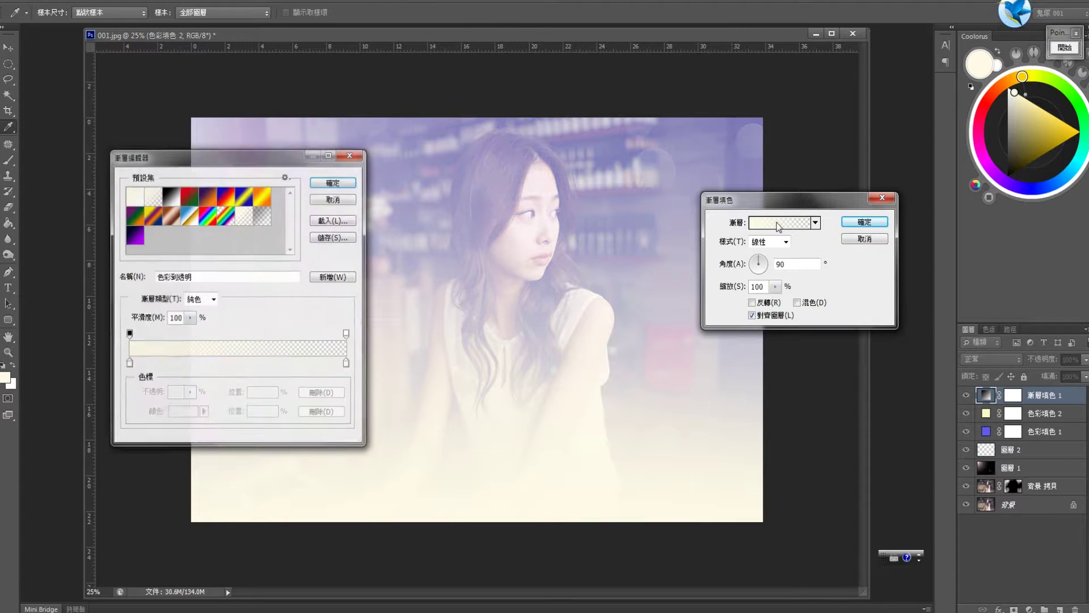
{"action": "left_click", "coordinate": [129, 363]}
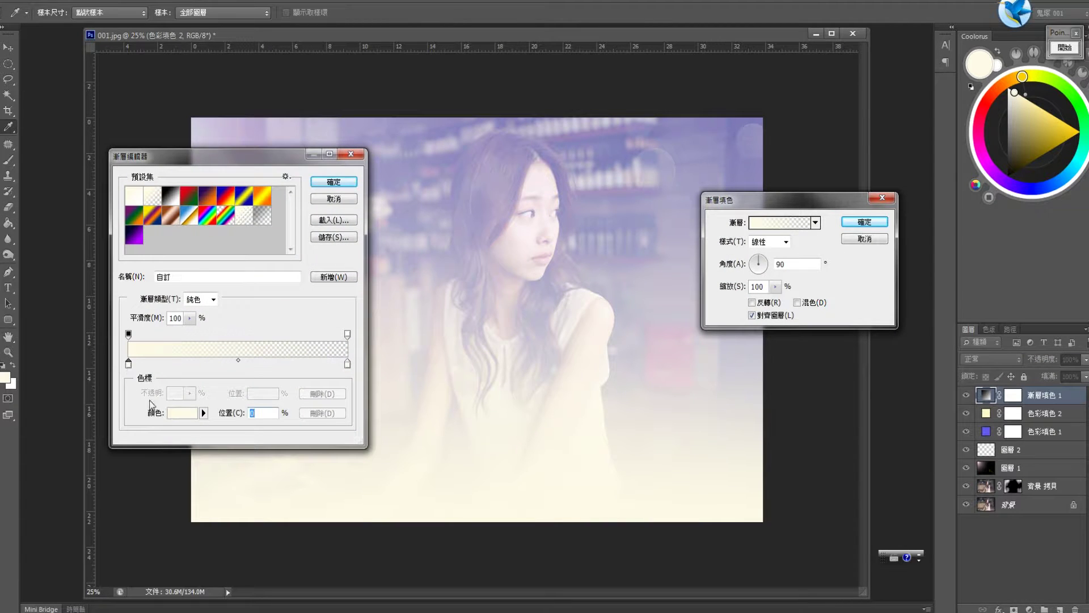
{"action": "left_click", "coordinate": [180, 414]}
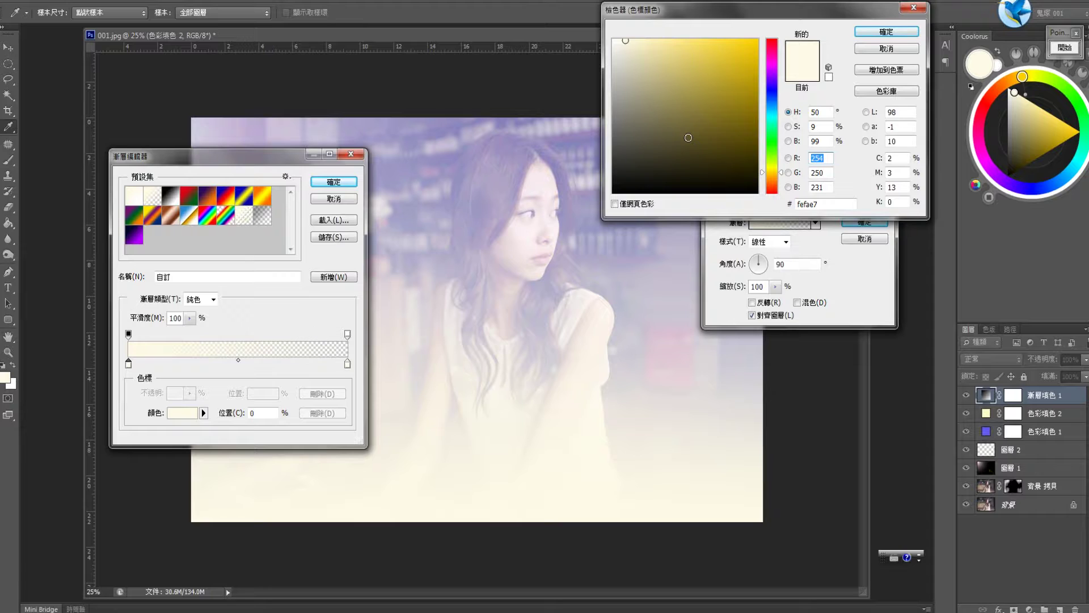
{"action": "type", "text": "146"}
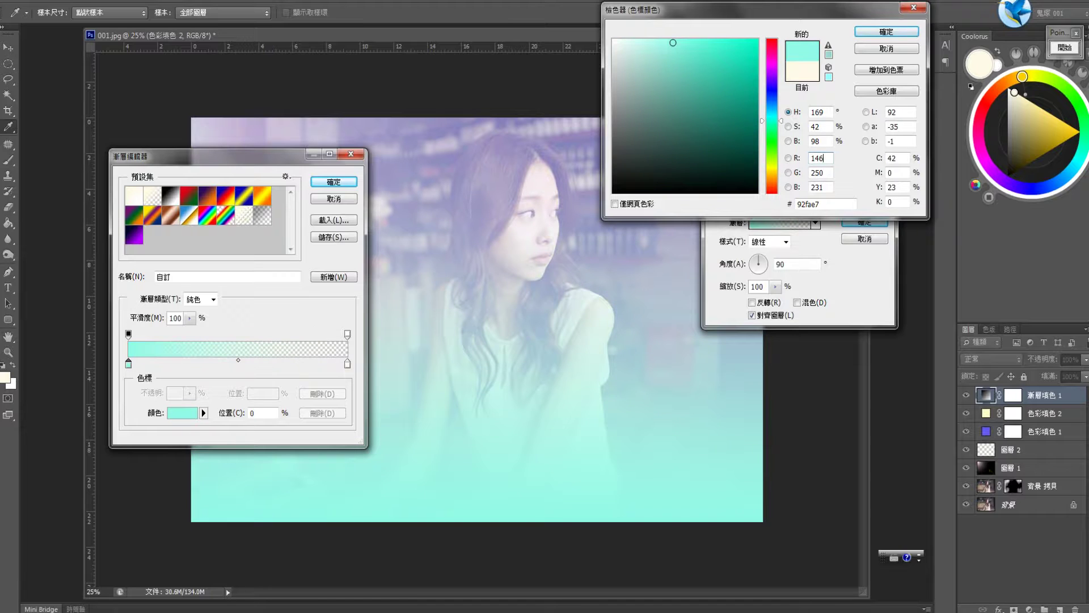
{"action": "key", "text": "Tab"}
{"action": "type", "text": "111"}
{"action": "key", "text": "Tab"}
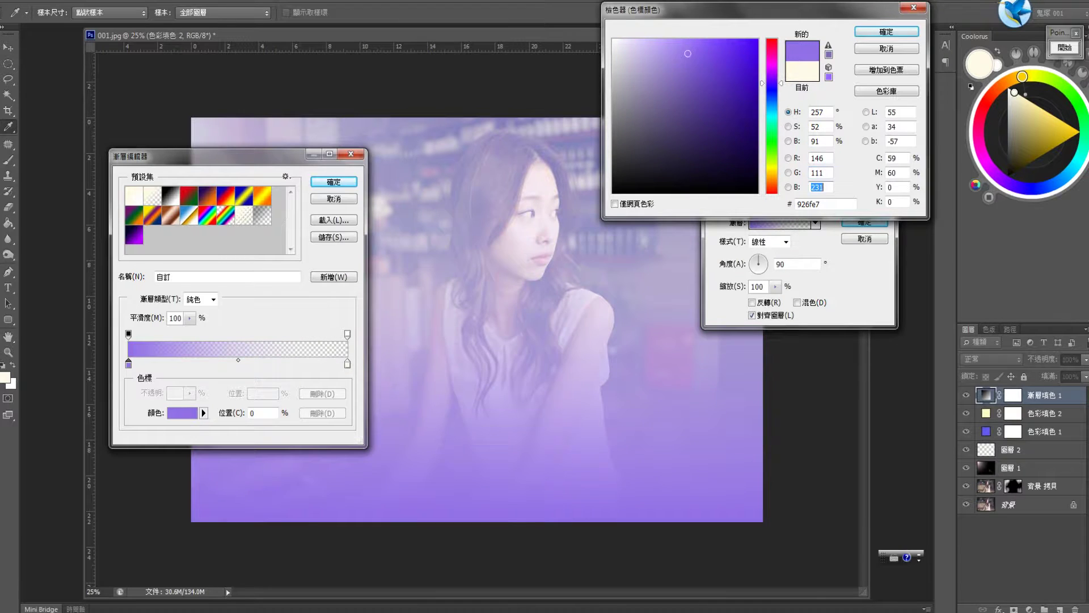
{"action": "type", "text": "57"}
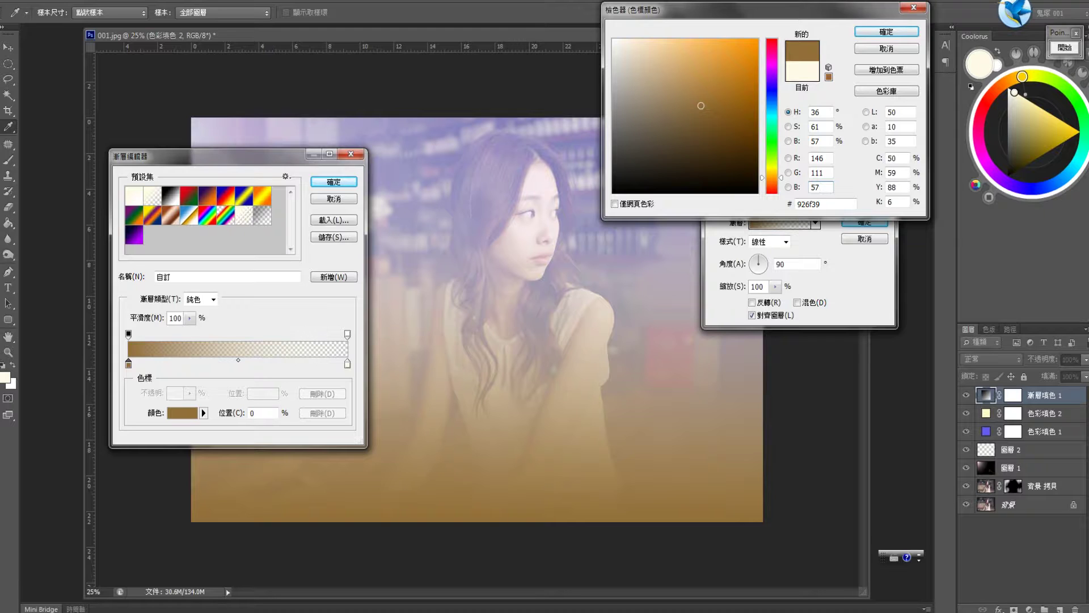
{"action": "key", "text": "Return"}
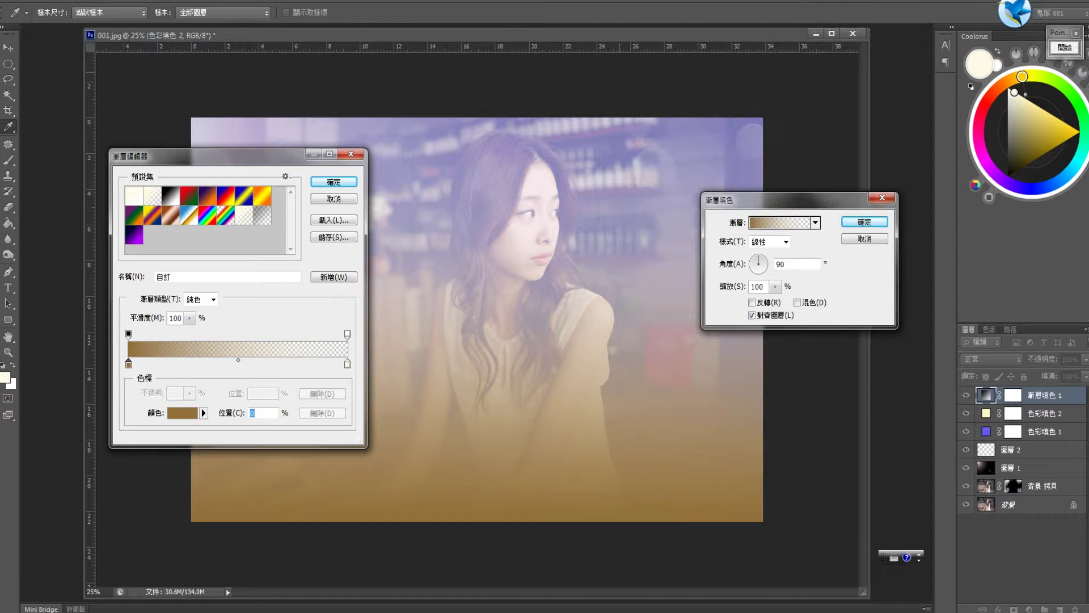
Step: Set the gradient's right colour stop to the same brown, RGB 146, 111, 57
{"action": "left_click", "coordinate": [347, 363]}
{"action": "left_click", "coordinate": [182, 413]}
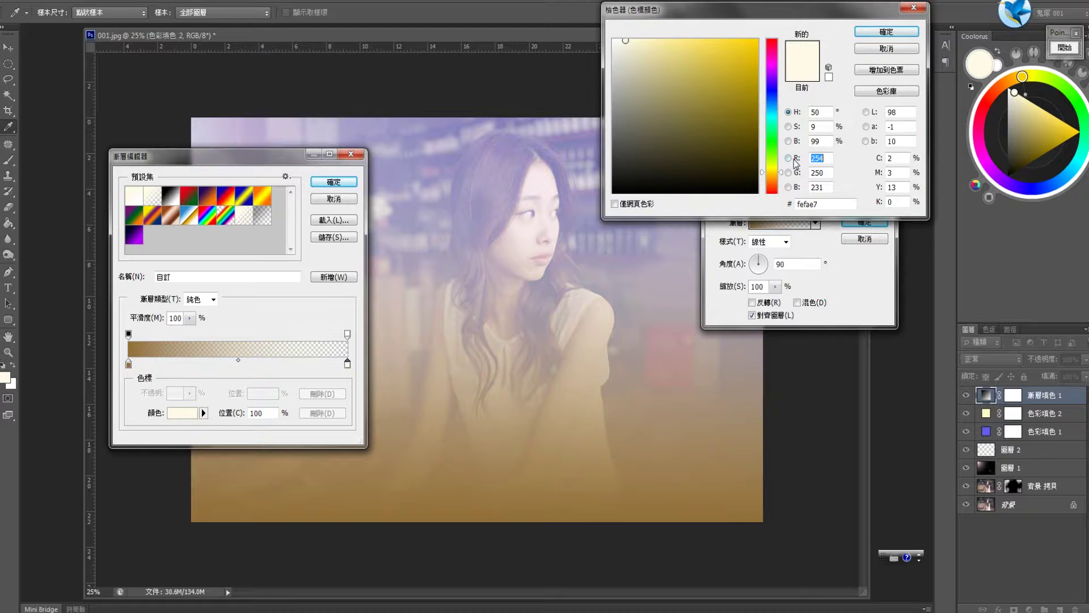
{"action": "type", "text": "146"}
{"action": "key", "text": "Tab"}
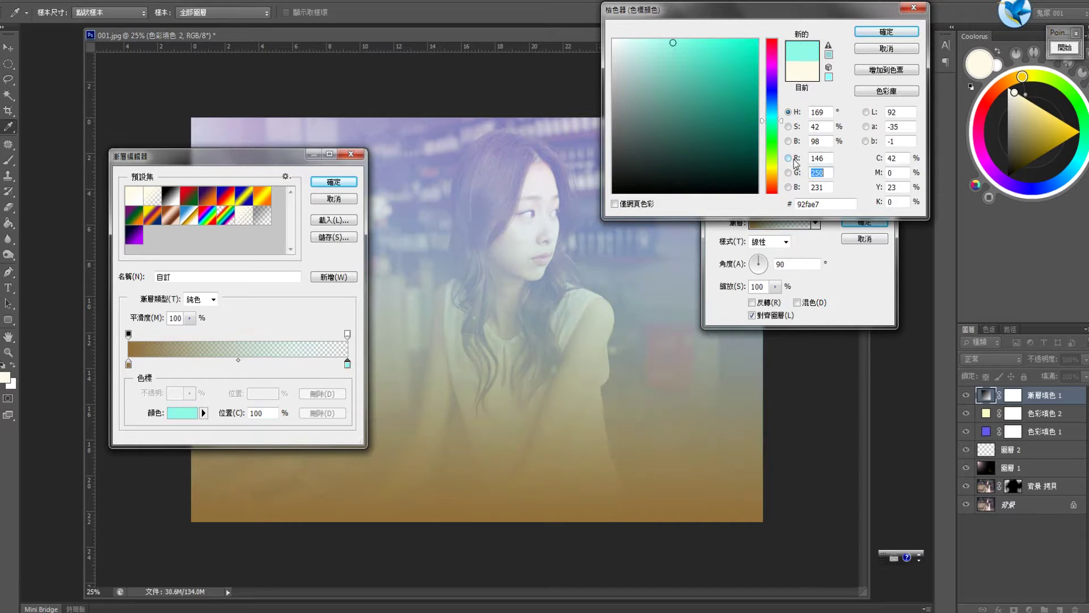
{"action": "type", "text": "111"}
{"action": "key", "text": "Tab"}
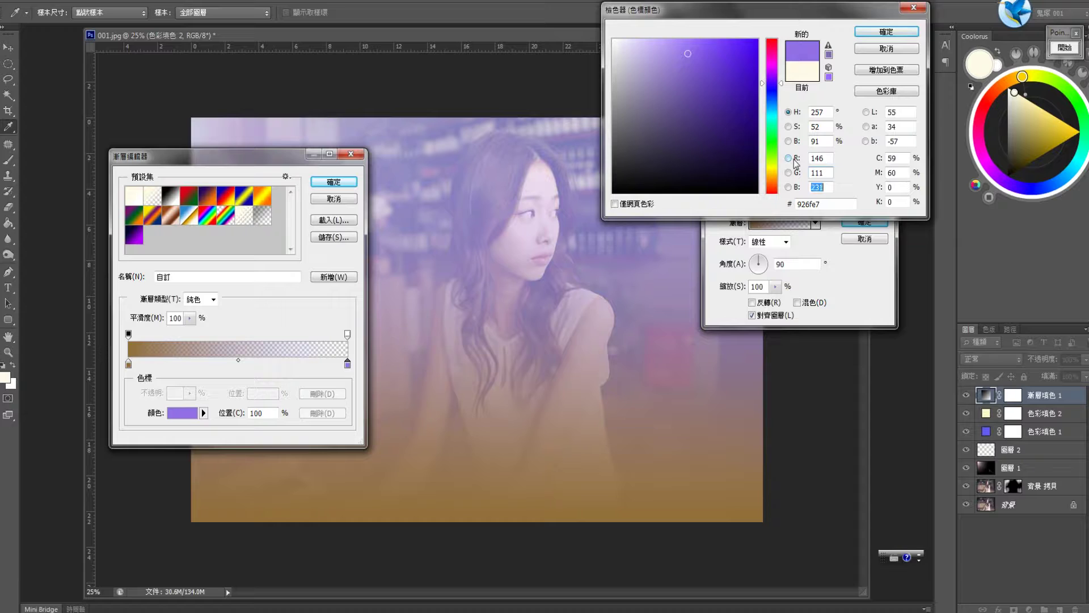
{"action": "type", "text": "57"}
{"action": "key", "text": "Return"}
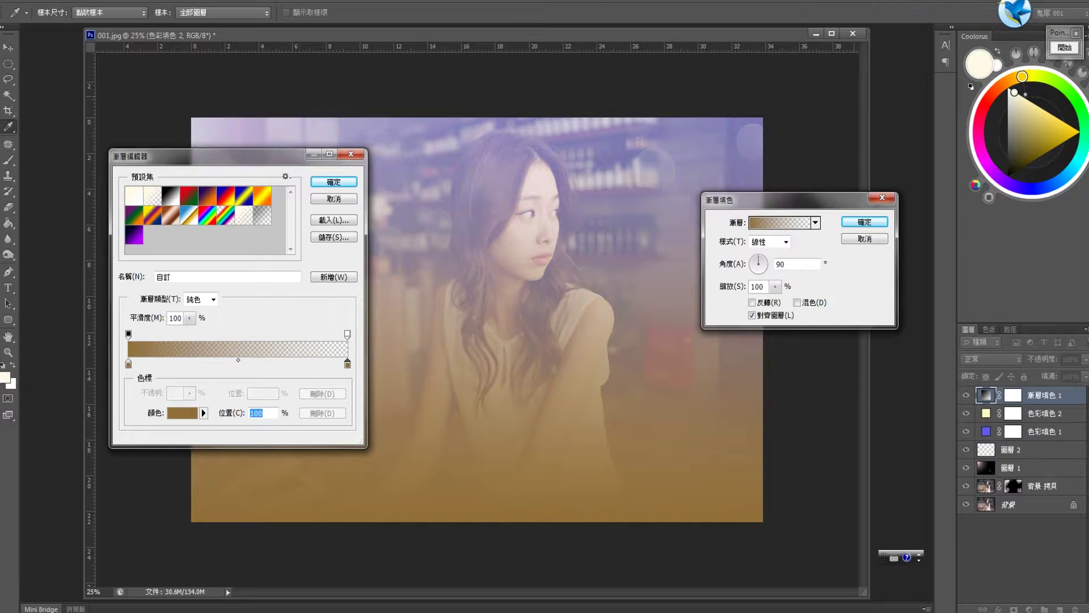
{"action": "left_click", "coordinate": [1065, 48]}
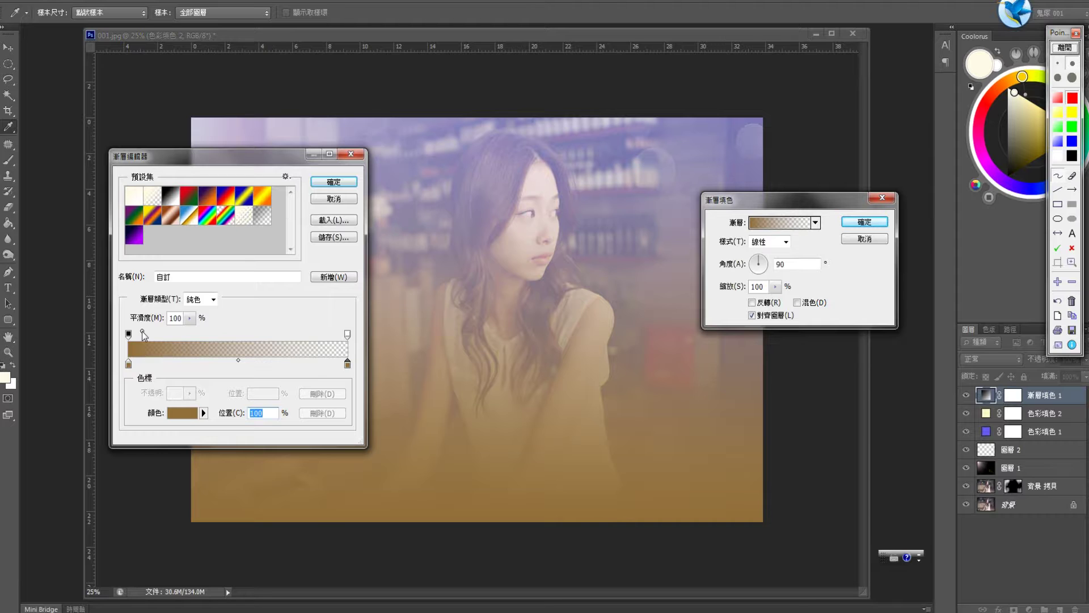
{"action": "mouse_move", "coordinate": [131, 376]}
{"action": "left_mouse_down"}
{"action": "mouse_move", "coordinate": [122, 347]}
{"action": "mouse_move", "coordinate": [137, 369]}
{"action": "left_mouse_up"}
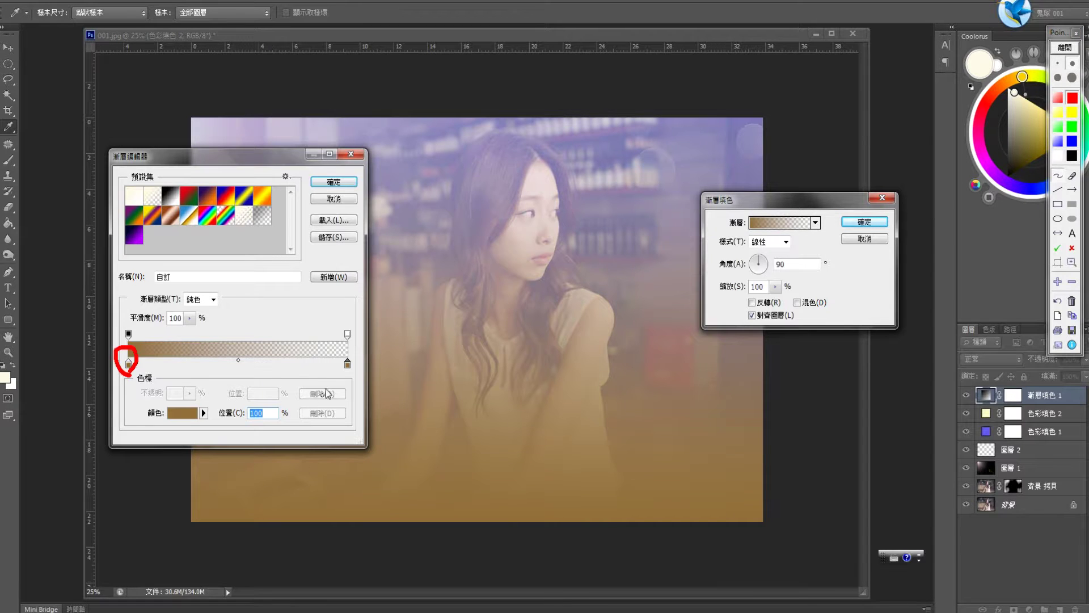
{"action": "left_click_drag", "start_coordinate": [347, 349], "coordinate": [354, 374]}
{"action": "mouse_move", "coordinate": [153, 361]}
{"action": "left_mouse_down"}
{"action": "mouse_move", "coordinate": [328, 364]}
{"action": "mouse_move", "coordinate": [312, 380]}
{"action": "left_mouse_up"}
{"action": "mouse_move", "coordinate": [377, 360]}
{"action": "left_mouse_down"}
{"action": "mouse_move", "coordinate": [397, 362]}
{"action": "mouse_move", "coordinate": [396, 417]}
{"action": "mouse_move", "coordinate": [380, 421]}
{"action": "mouse_move", "coordinate": [425, 408]}
{"action": "left_mouse_up"}
{"action": "mouse_move", "coordinate": [429, 368]}
{"action": "left_mouse_down"}
{"action": "mouse_move", "coordinate": [425, 411]}
{"action": "mouse_move", "coordinate": [449, 423]}
{"action": "left_mouse_up"}
{"action": "left_click_drag", "start_coordinate": [431, 391], "coordinate": [444, 394]}
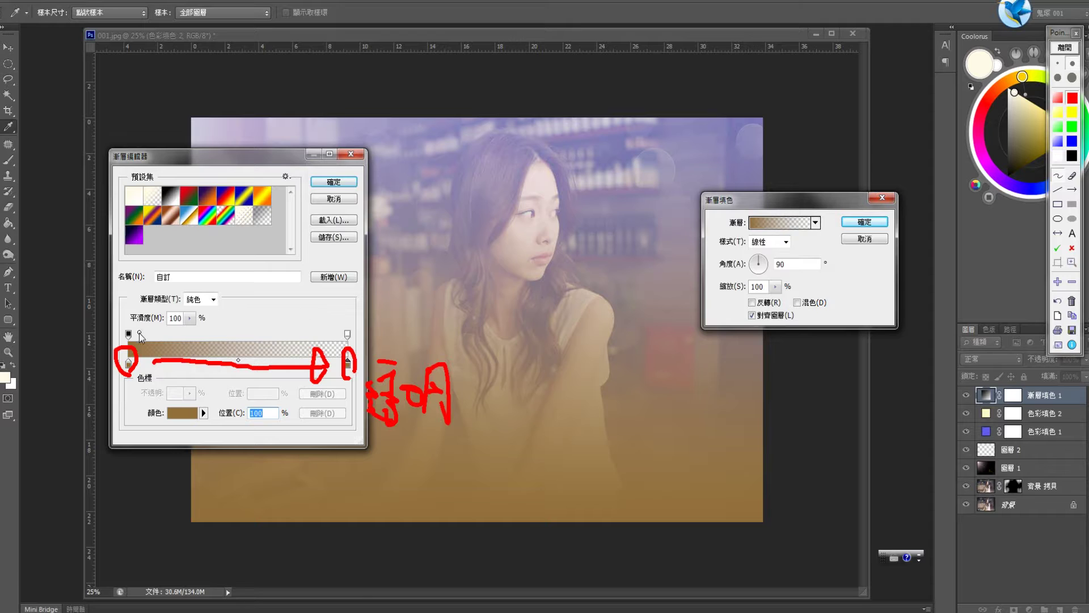
{"action": "left_click_drag", "start_coordinate": [135, 323], "coordinate": [134, 341]}
{"action": "mouse_move", "coordinate": [352, 345]}
{"action": "left_mouse_down"}
{"action": "mouse_move", "coordinate": [335, 324]}
{"action": "mouse_move", "coordinate": [357, 347]}
{"action": "left_mouse_up"}
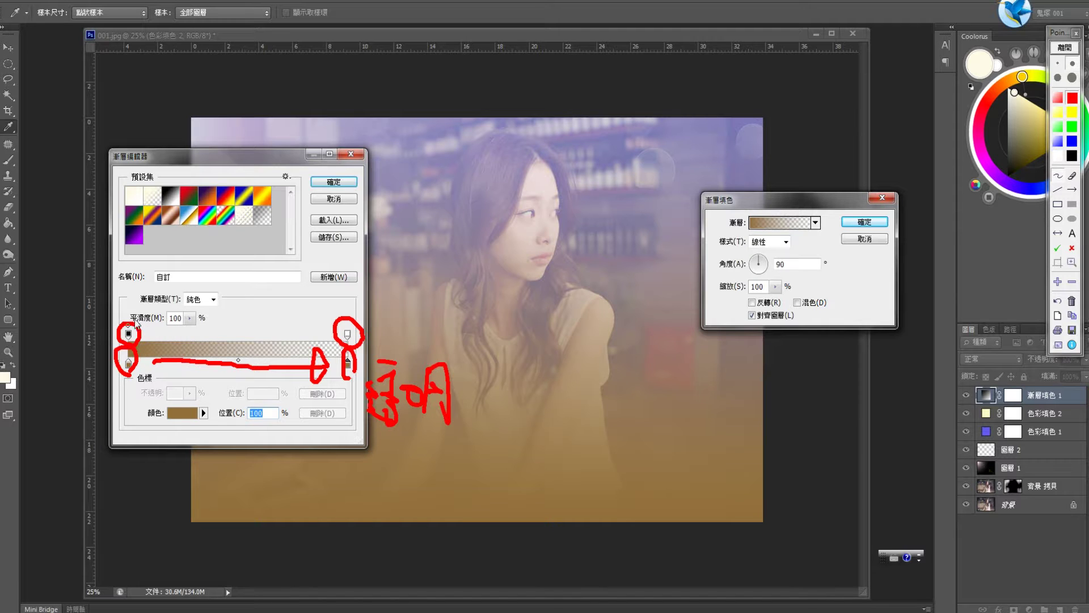
{"action": "mouse_move", "coordinate": [152, 312]}
{"action": "left_mouse_down"}
{"action": "mouse_move", "coordinate": [151, 335]}
{"action": "mouse_move", "coordinate": [177, 319]}
{"action": "mouse_move", "coordinate": [191, 322]}
{"action": "mouse_move", "coordinate": [196, 345]}
{"action": "left_mouse_up"}
{"action": "left_click_drag", "start_coordinate": [216, 324], "coordinate": [215, 327]}
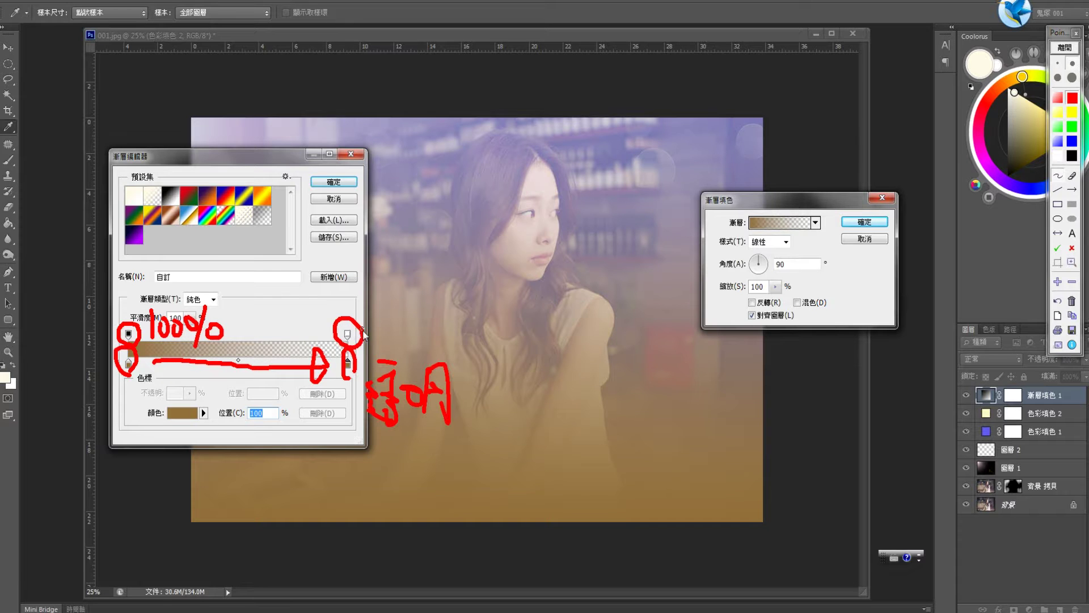
{"action": "mouse_move", "coordinate": [379, 307]}
{"action": "left_mouse_down"}
{"action": "mouse_move", "coordinate": [398, 311]}
{"action": "mouse_move", "coordinate": [392, 341]}
{"action": "mouse_move", "coordinate": [408, 322]}
{"action": "left_mouse_up"}
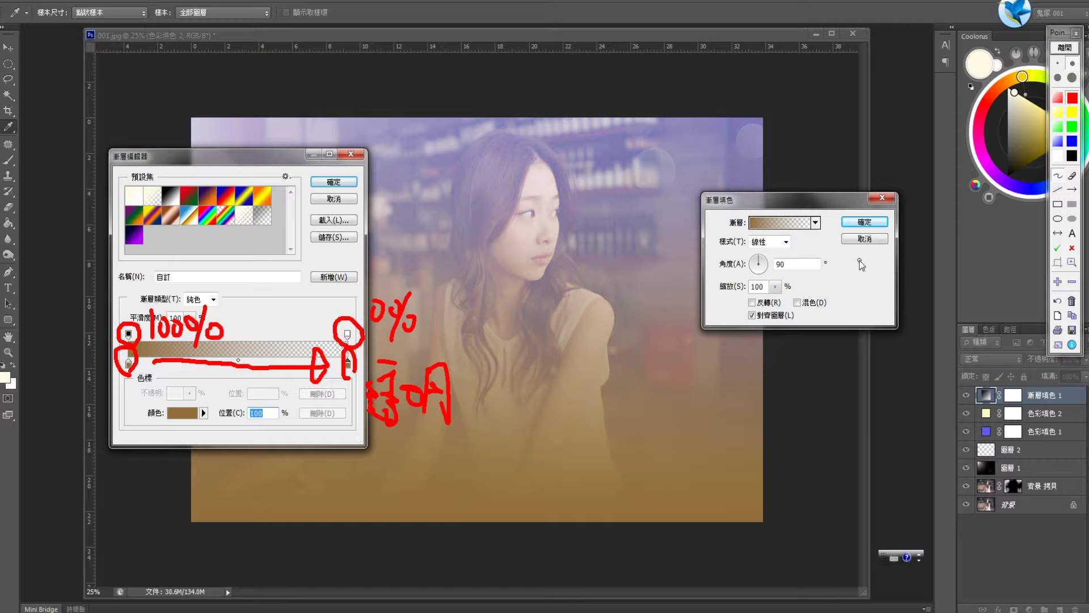
Step: Confirm the edited gradient and set the Gradient Fill scale to 150%
{"action": "left_click", "coordinate": [1067, 48]}
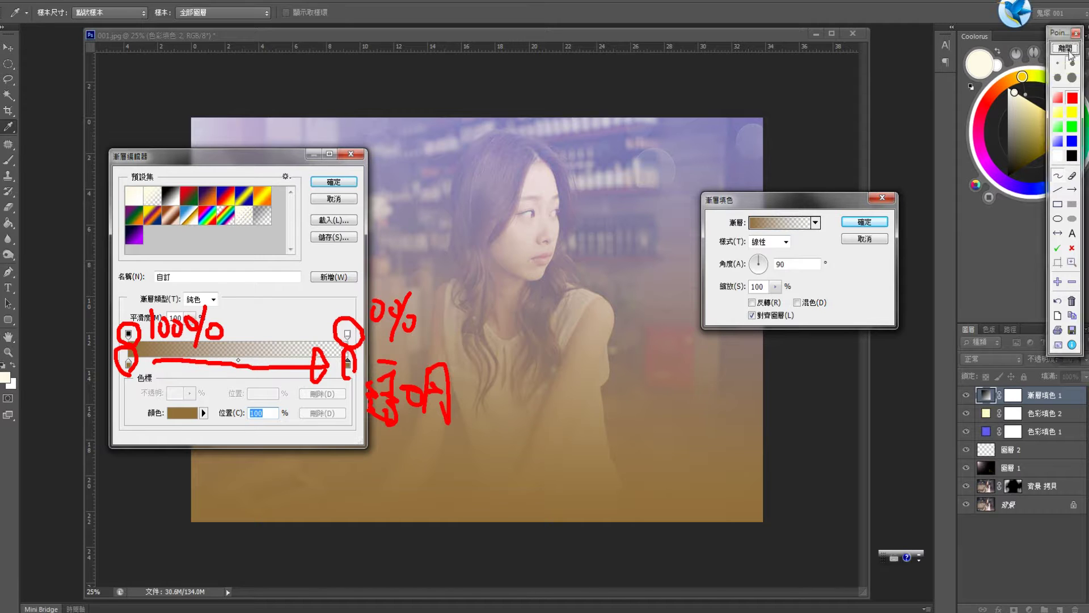
{"action": "left_click", "coordinate": [335, 182]}
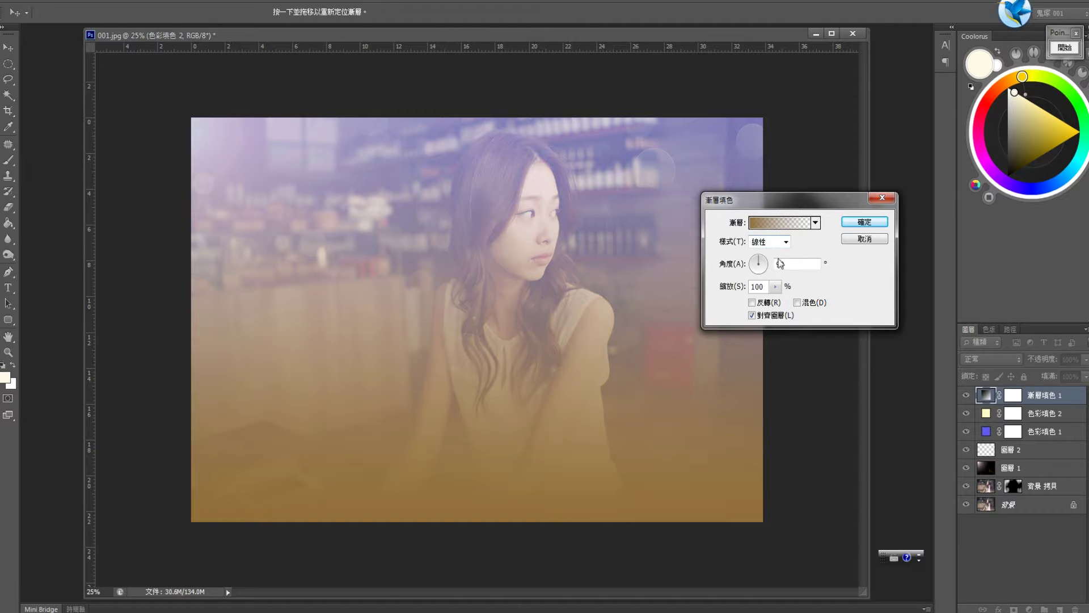
{"action": "type", "text": "90"}
{"action": "left_click", "coordinate": [775, 287]}
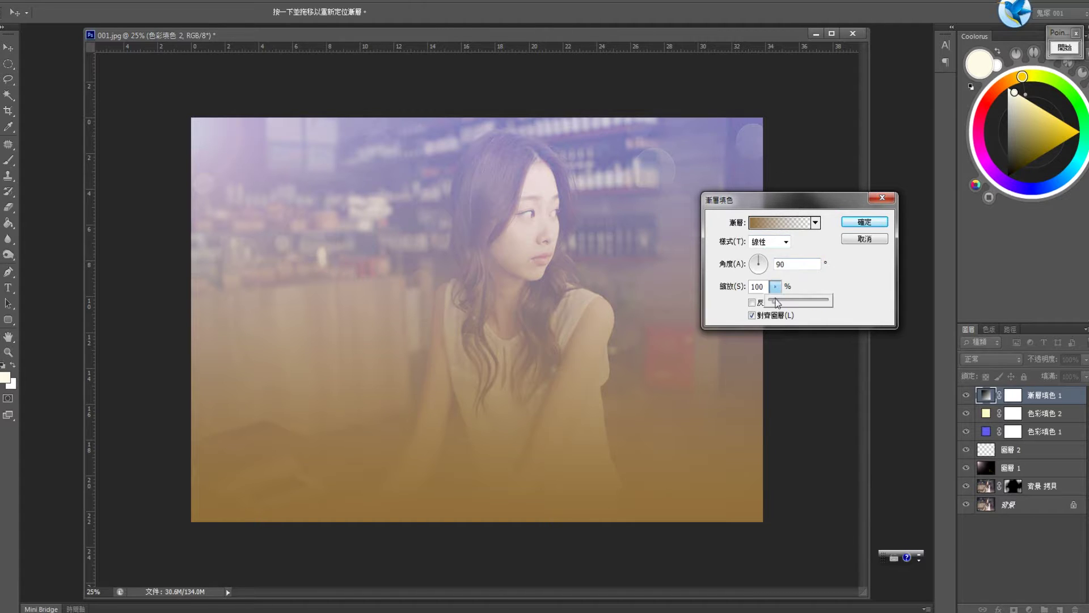
{"action": "left_click_drag", "start_coordinate": [781, 301], "coordinate": [772, 299]}
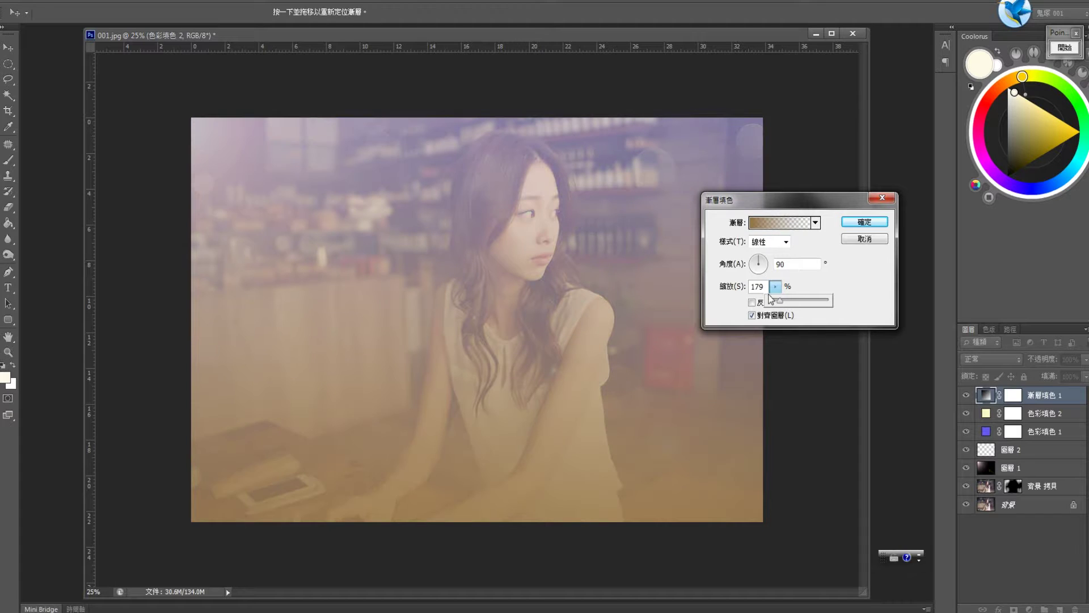
{"action": "type", "text": "1520"}
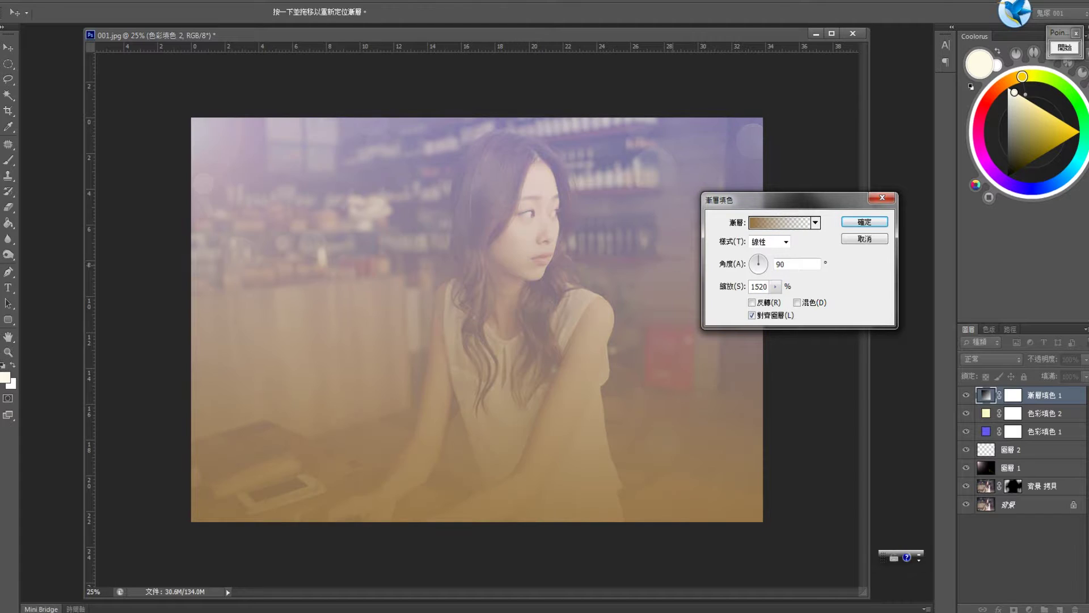
{"action": "key", "text": "BackSpace"}
{"action": "key", "text": "BackSpace"}
{"action": "type", "text": "0"}
Step: Apply the brown gradient fill and blend it in Soft Light at 50% opacity, comparing before and after
{"action": "left_click", "coordinate": [860, 222]}
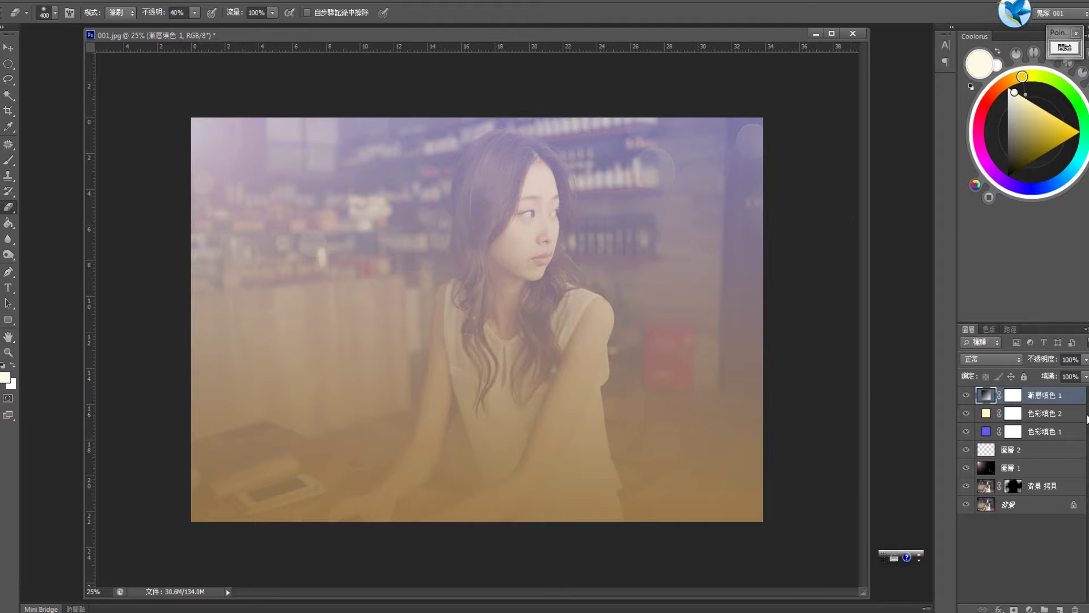
{"action": "left_click", "coordinate": [998, 360]}
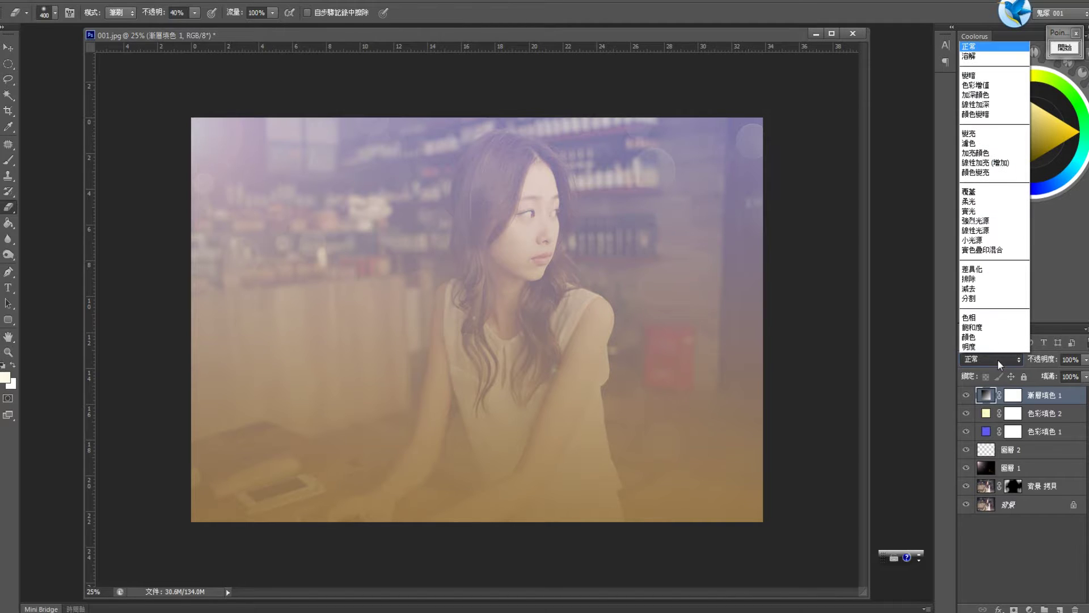
{"action": "left_click", "coordinate": [977, 202]}
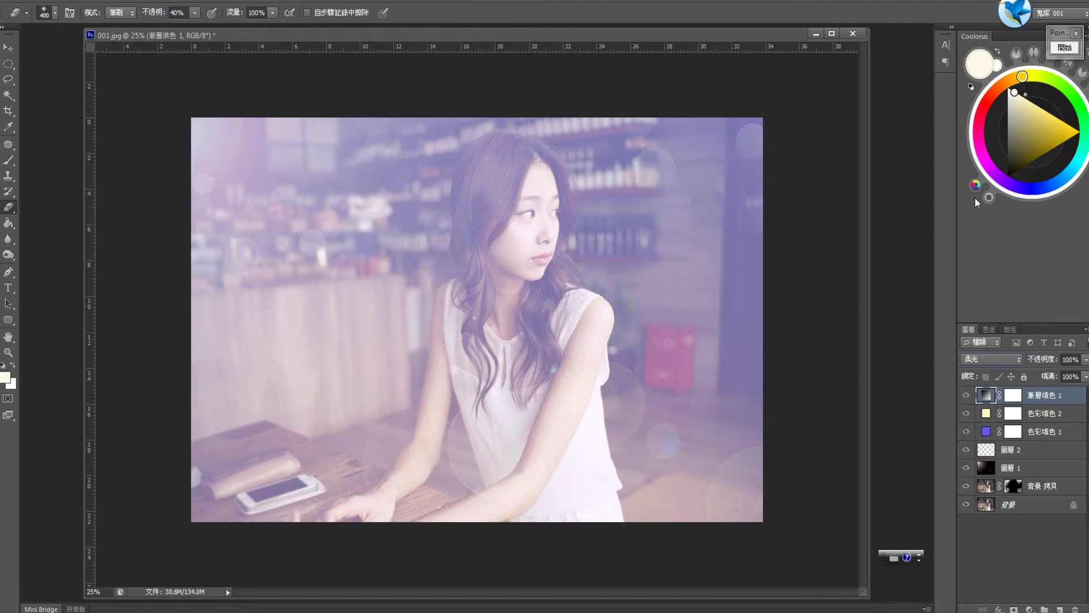
{"action": "left_click", "coordinate": [1081, 360]}
{"action": "type", "text": "50"}
{"action": "left_click_drag", "start_coordinate": [966, 395], "coordinate": [967, 491]}
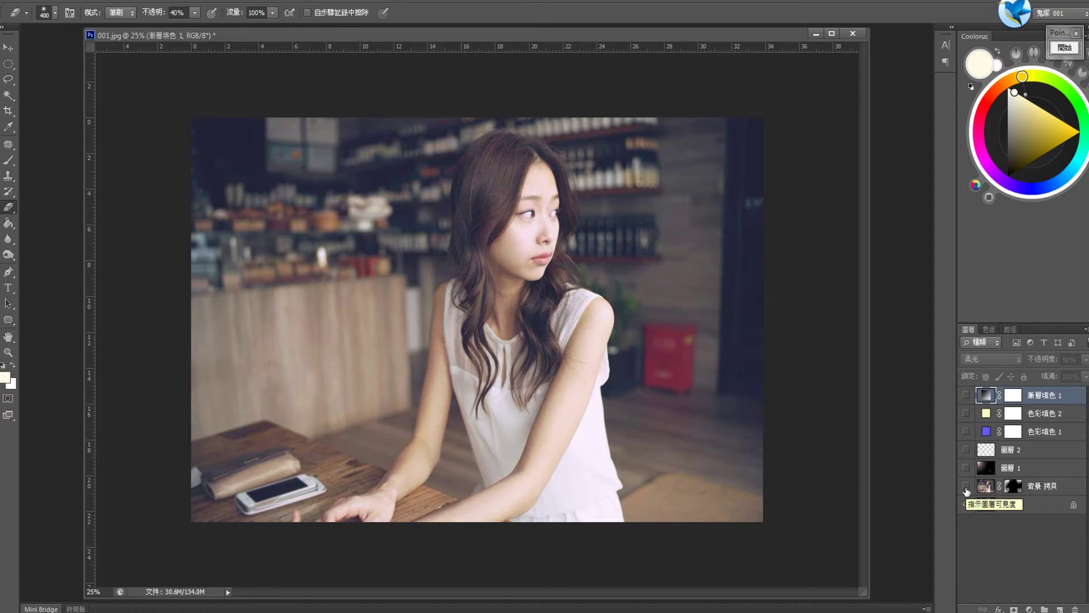
{"action": "left_click_drag", "start_coordinate": [966, 489], "coordinate": [967, 405]}
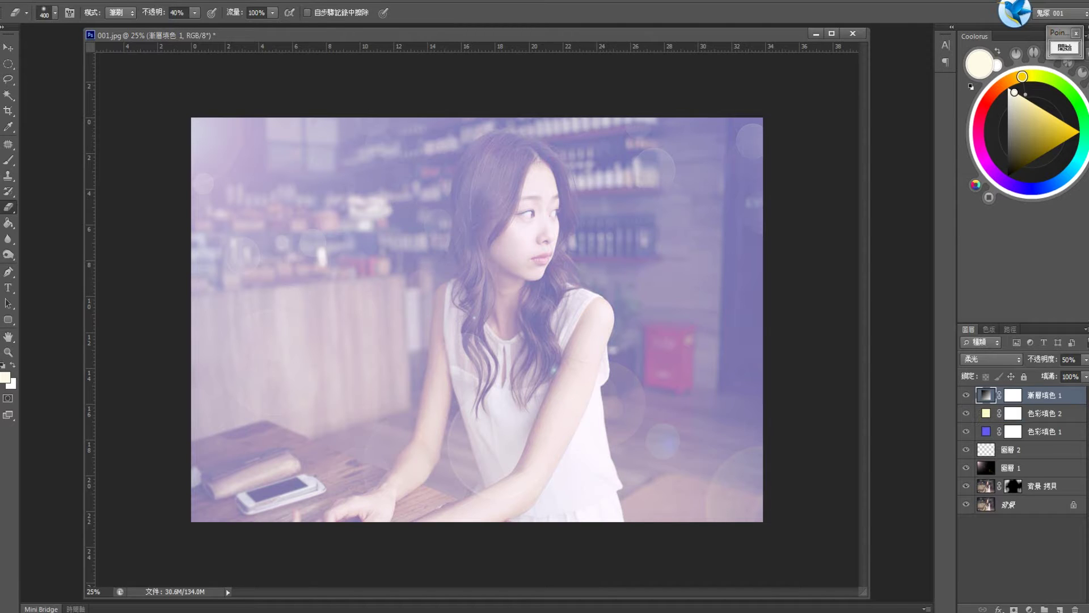
Step: On a new top layer, type the caption 'You are my destiny.' mid-photo and nudge it slightly
{"action": "left_click", "coordinate": [1060, 609]}
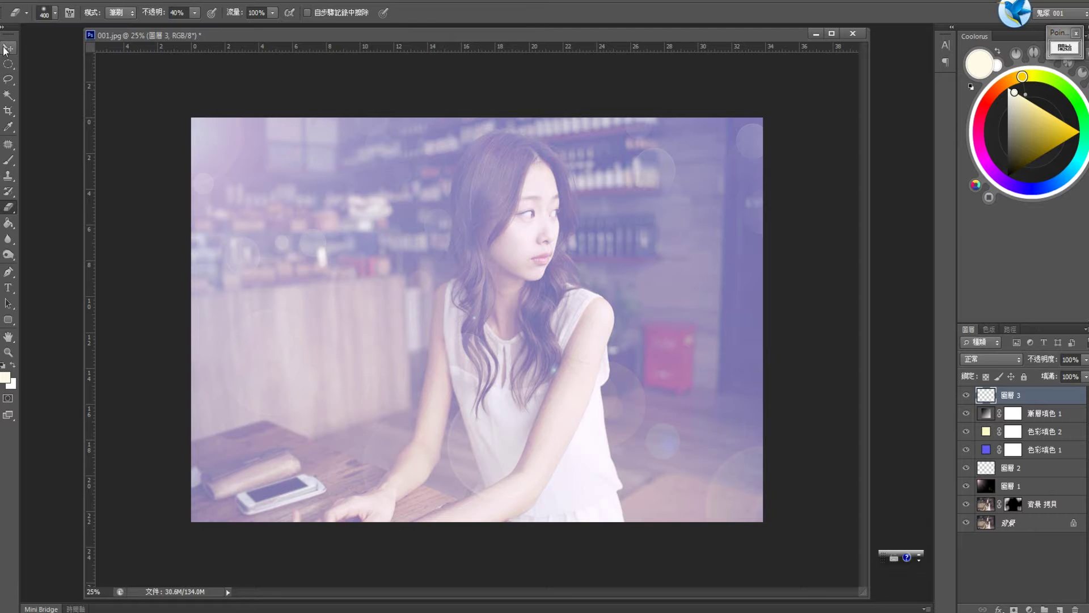
{"action": "key", "text": "t"}
{"action": "left_click", "coordinate": [423, 312]}
{"action": "type", "text": "You are my destiny."}
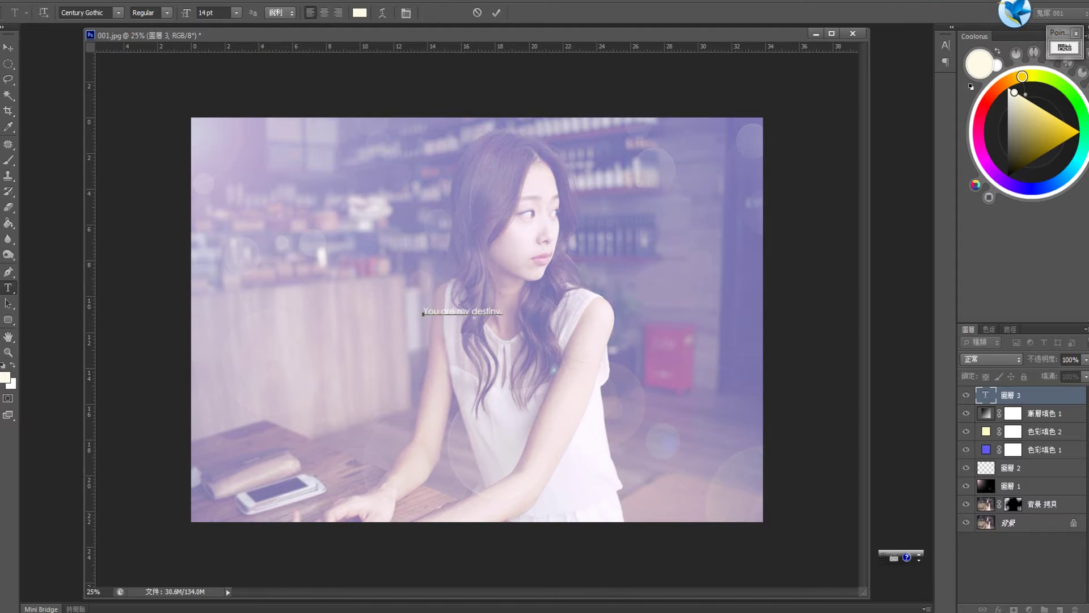
{"action": "left_click", "coordinate": [7, 47]}
{"action": "left_click_drag", "start_coordinate": [483, 315], "coordinate": [497, 318]}
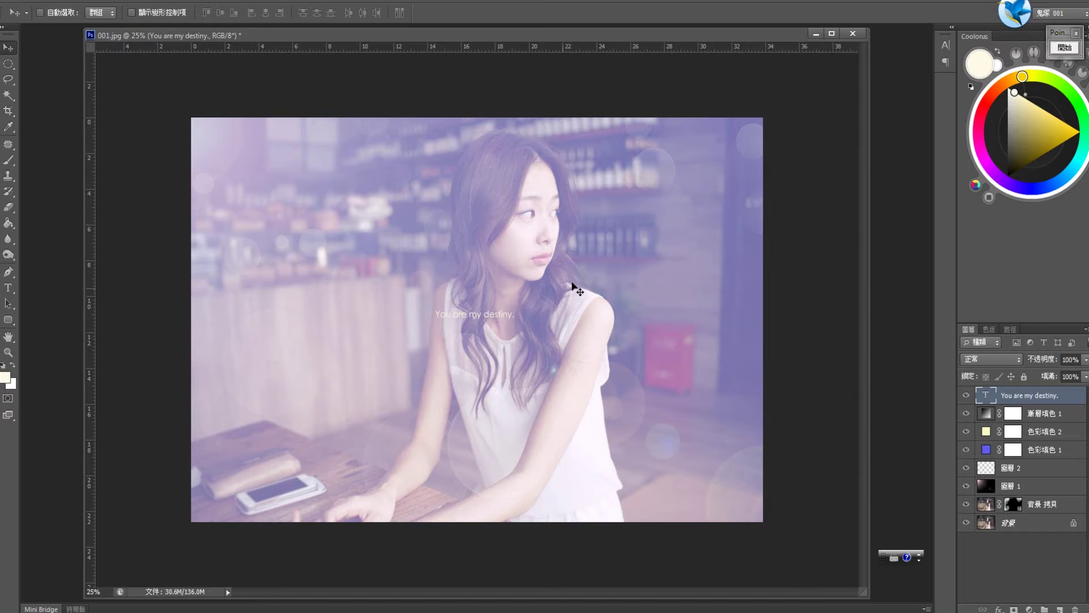
Step: Drag vertical and horizontal guides to the canvas centre using Select All and Free Transform
{"action": "left_click", "coordinate": [1043, 488]}
{"action": "key", "text": "ctrl+a"}
{"action": "key", "text": "ctrl+t"}
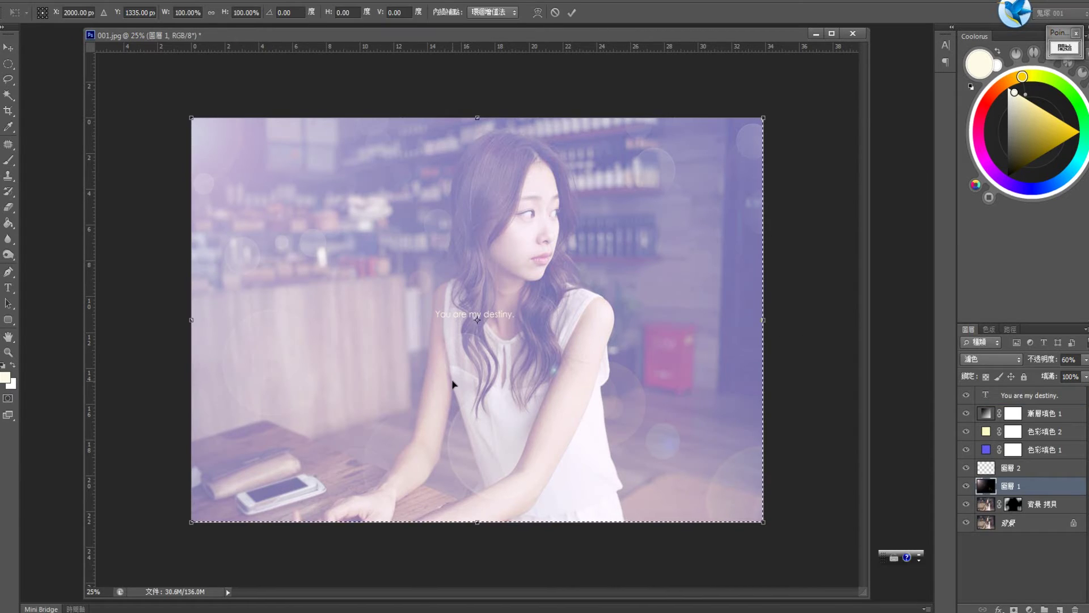
{"action": "left_click_drag", "start_coordinate": [423, 329], "coordinate": [477, 335]}
{"action": "left_click_drag", "start_coordinate": [533, 52], "coordinate": [543, 321]}
{"action": "key", "text": "Return"}
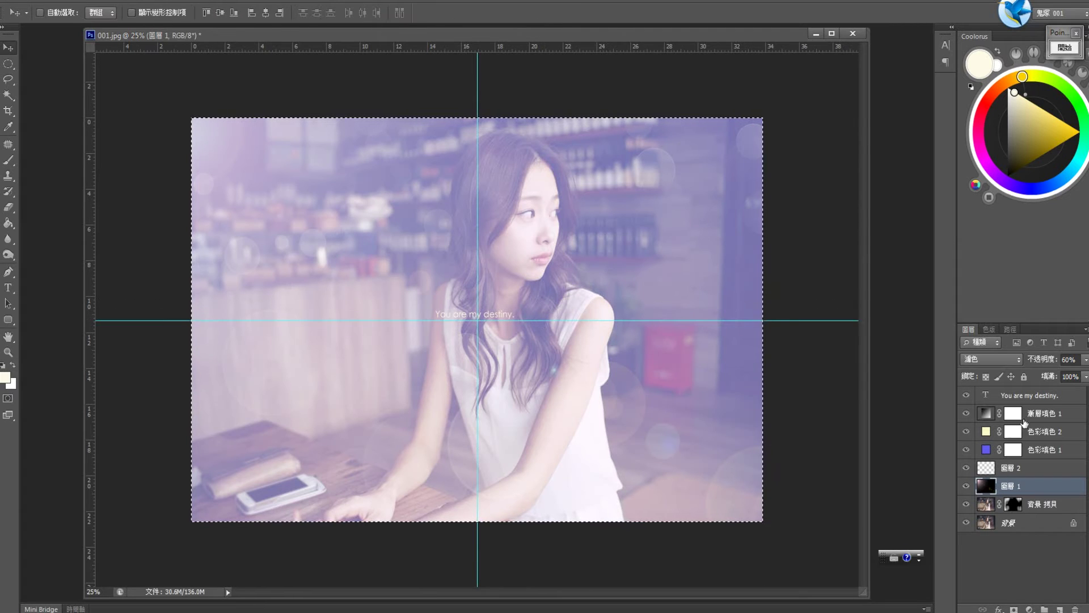
Step: Select the caption layer, briefly toggling the bokeh circles layer's visibility
{"action": "left_click", "coordinate": [1047, 395], "text": "ctrl"}
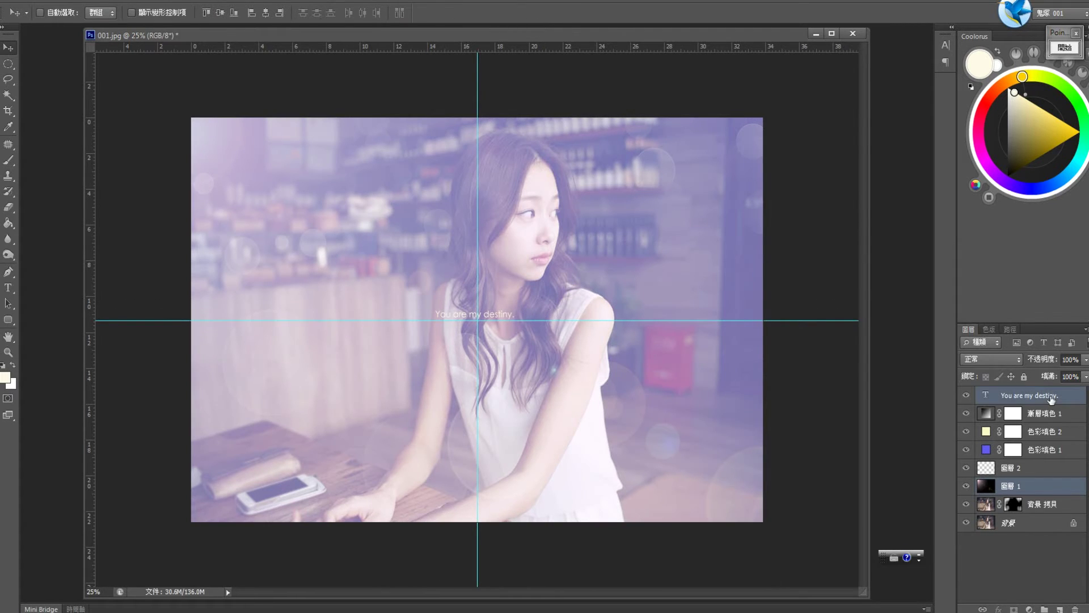
{"action": "key", "text": "ctrl+t"}
{"action": "key", "text": "Return"}
{"action": "left_click", "coordinate": [966, 468]}
{"action": "left_click", "coordinate": [1025, 419]}
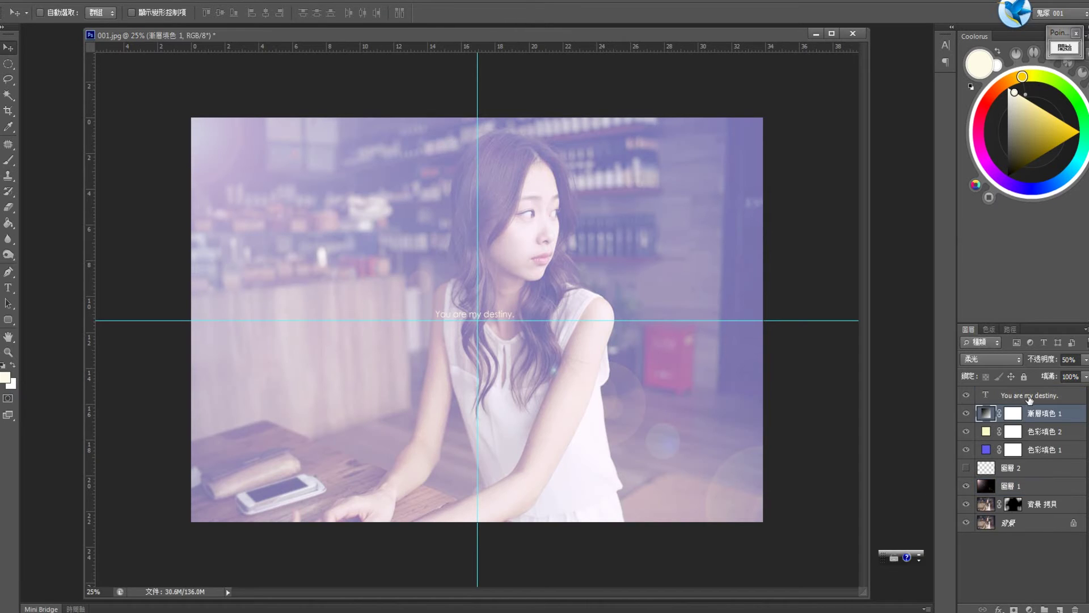
{"action": "left_click", "coordinate": [1029, 397]}
{"action": "left_click", "coordinate": [967, 468]}
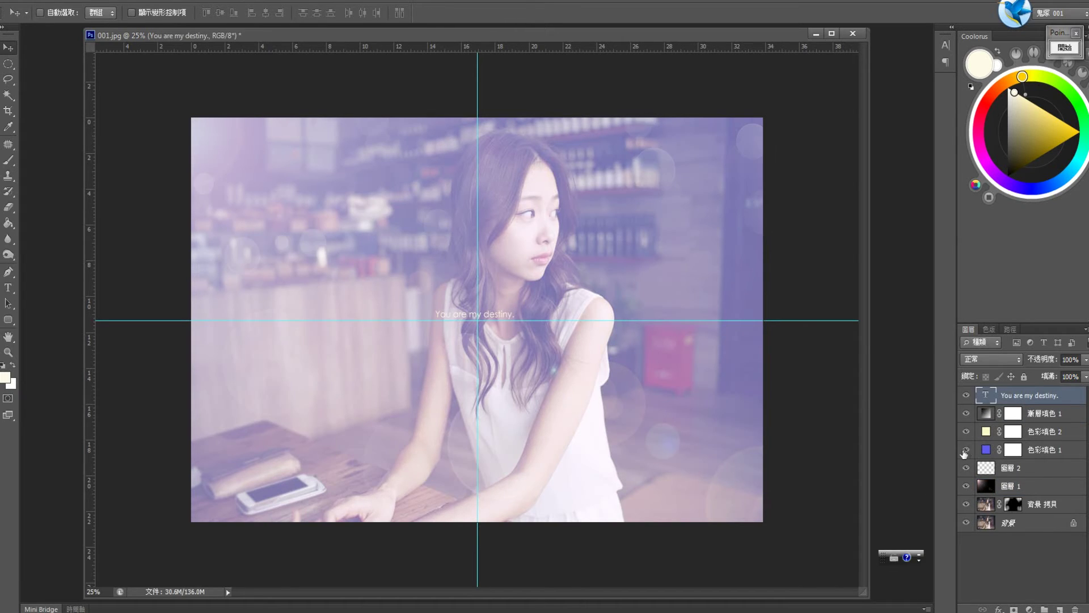
Step: Nudge the caption onto the centre guides, scale it to about 117%, and hide the guides
{"action": "key", "text": "ctrl+t"}
{"action": "key", "text": "Right"}
{"action": "key", "text": "Right"}
{"action": "key", "text": "Right"}
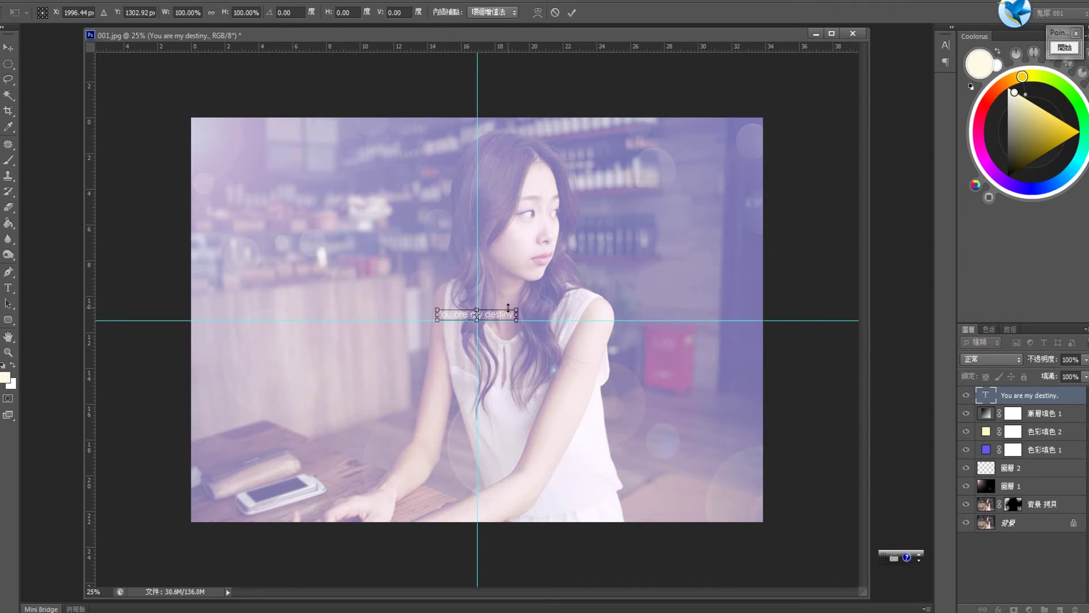
{"action": "key", "text": "Down"}
{"action": "key", "text": "Down"}
{"action": "key", "text": "Down"}
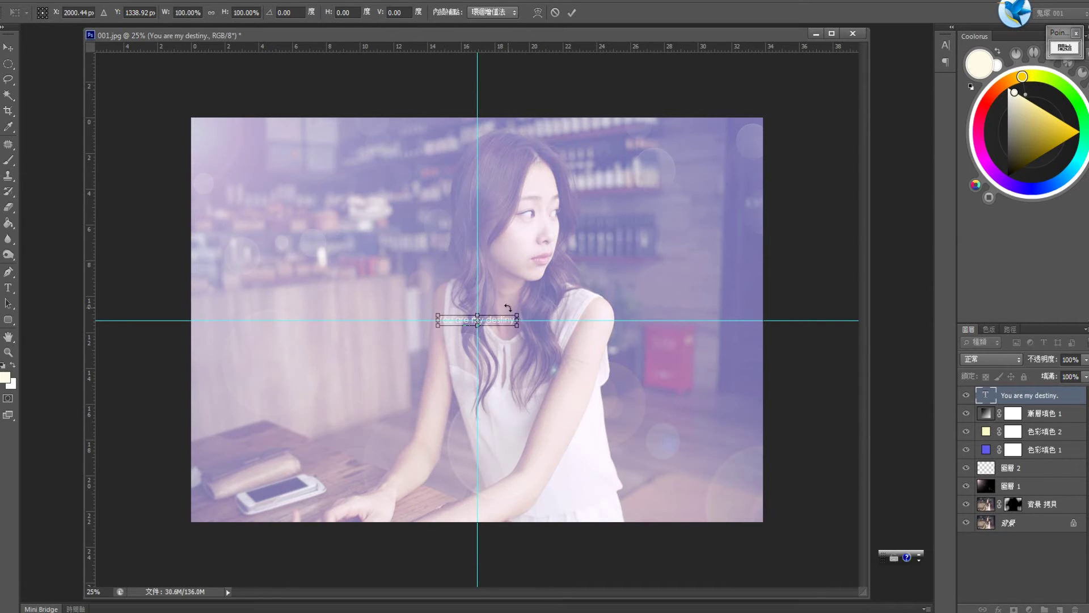
{"action": "left_click_drag", "start_coordinate": [521, 310], "coordinate": [527, 309]}
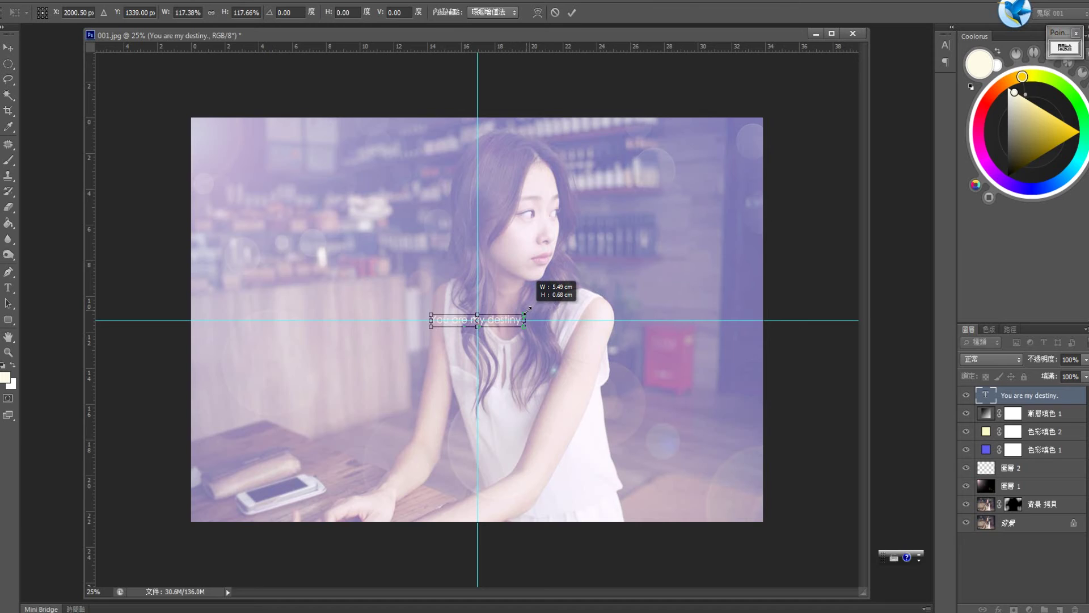
{"action": "key", "text": "Return"}
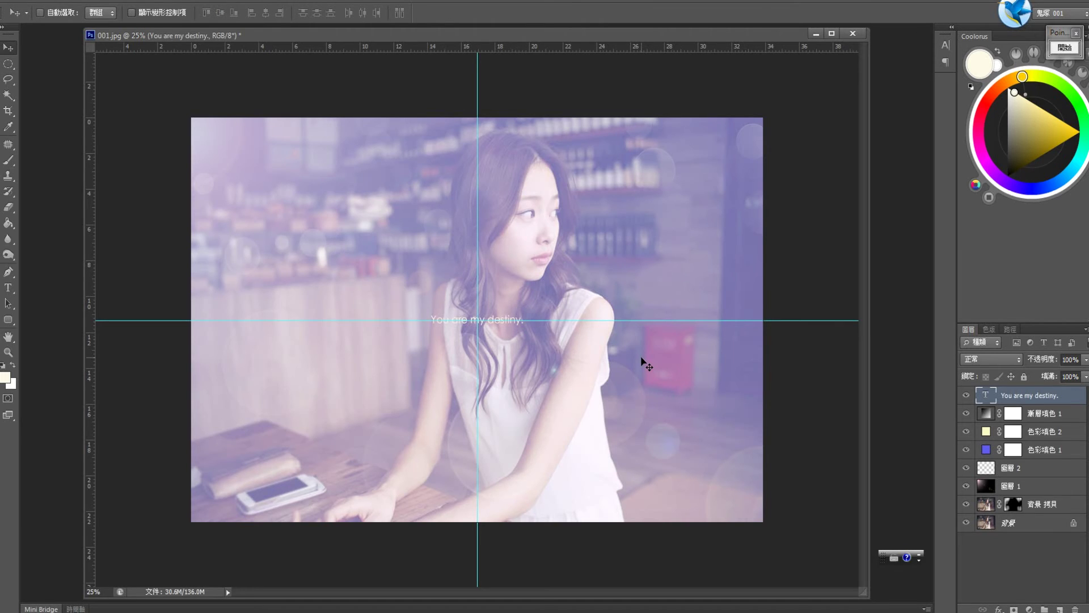
{"action": "key", "text": "ctrl+semicolon"}
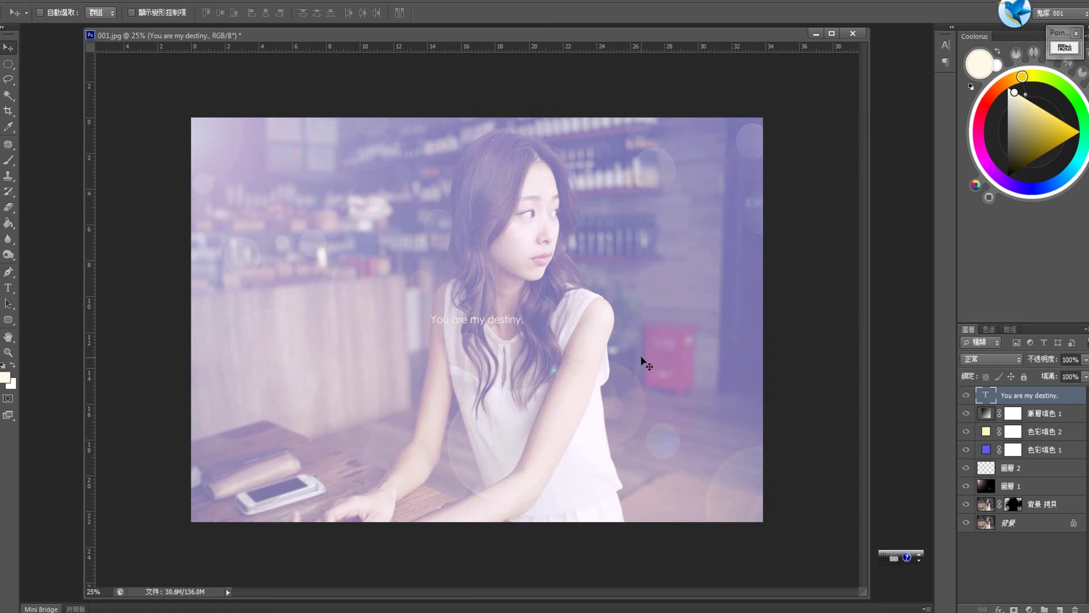
{"action": "double_click", "coordinate": [9, 339]}
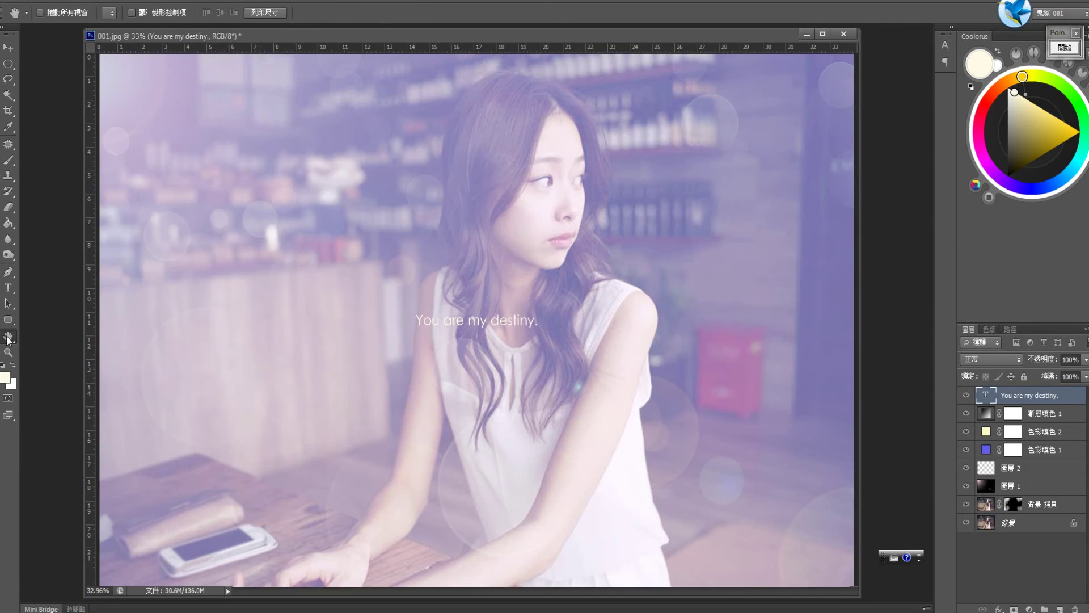
{"action": "key", "text": "z"}
{"action": "left_click", "coordinate": [718, 347], "text": "alt"}
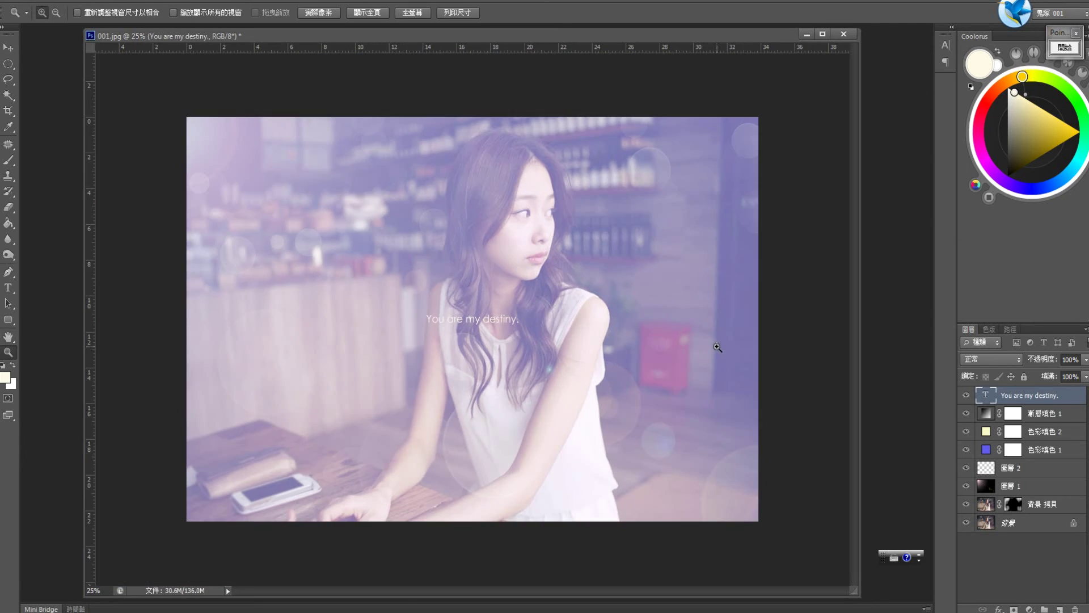